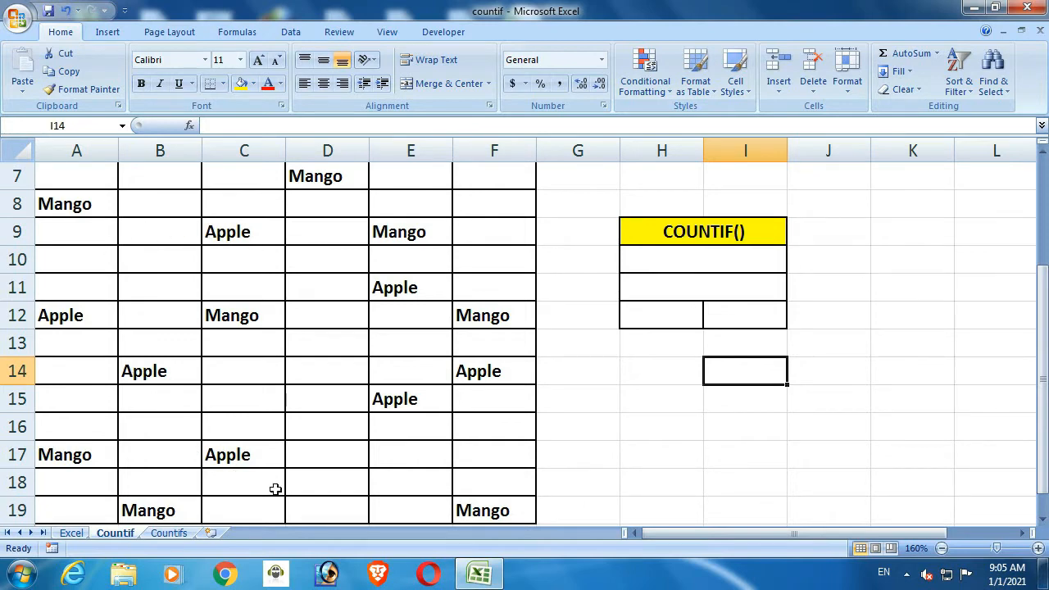
Enter =COUNTIF(A7:F19,A12) in merged cell H10 to count Apple entries using cell A12 as the criterion.
left_click(704, 256)
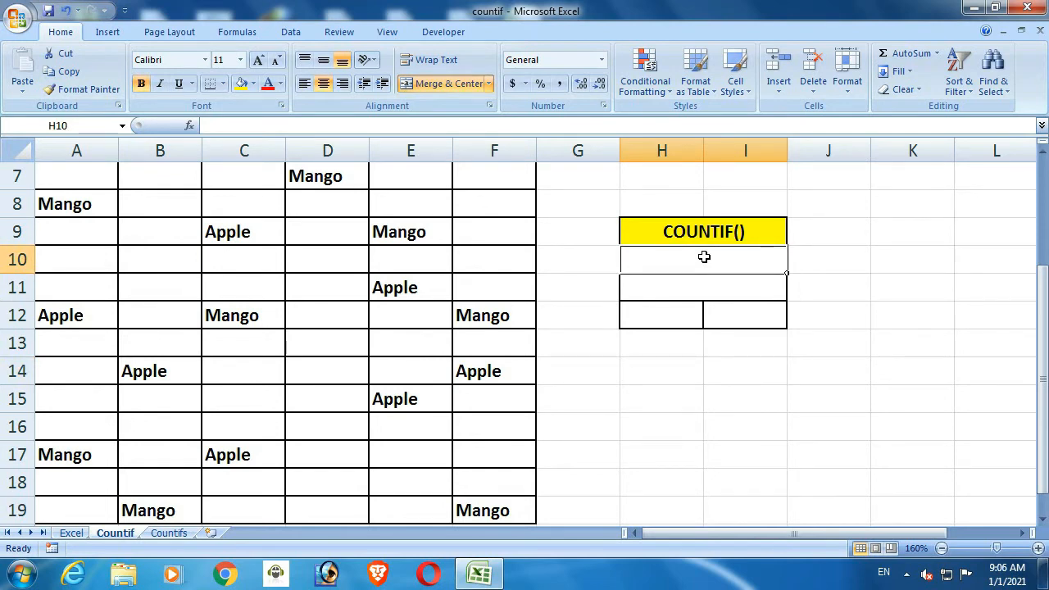
type("=")
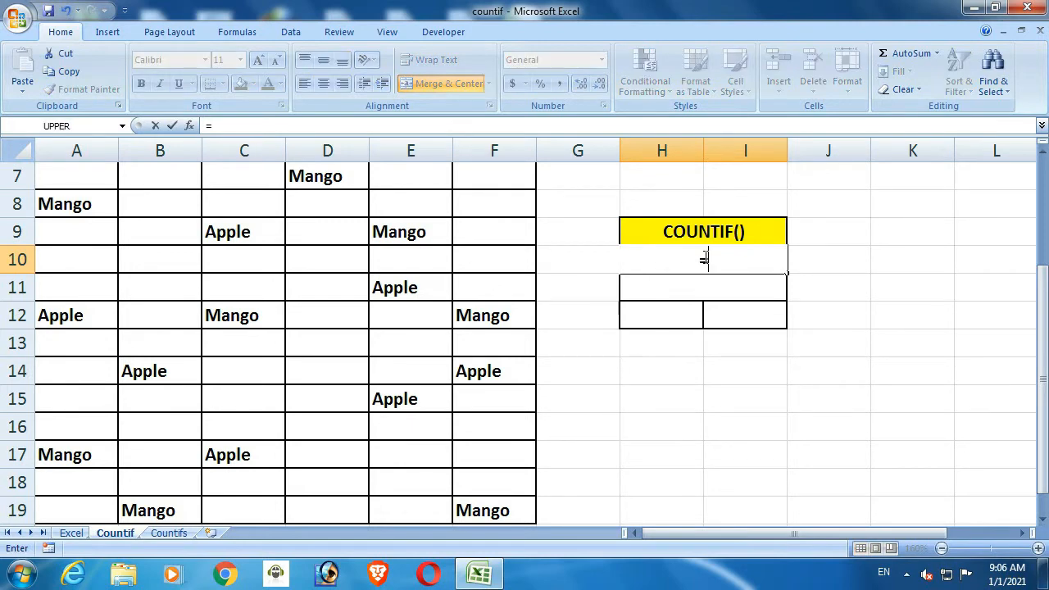
type("COUN")
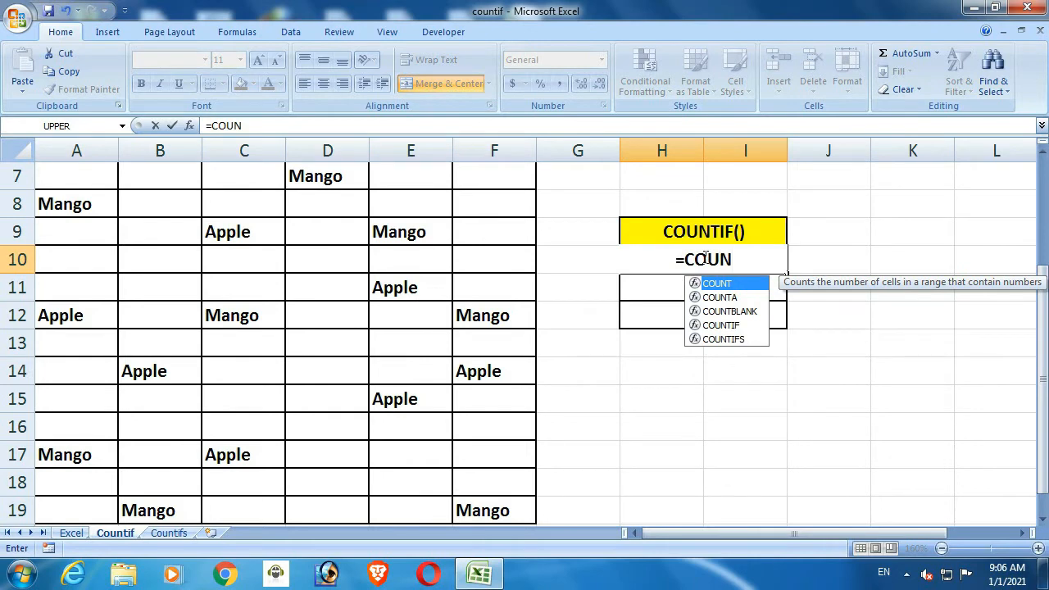
key("Down")
key("Down")
key("Down")
key("Tab")
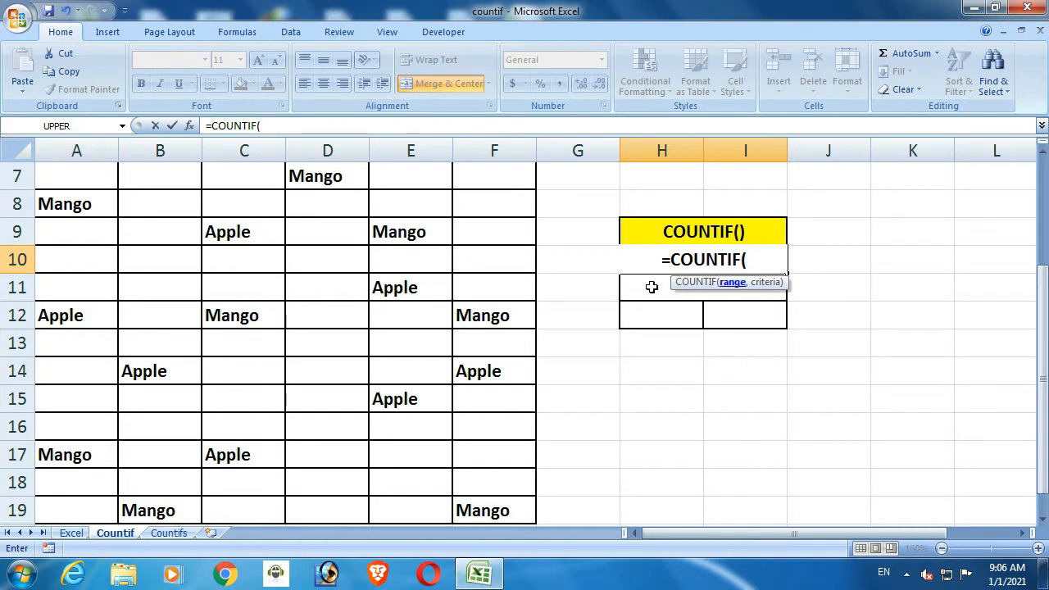
left_click(63, 182)
left_click_drag(63, 182, 465, 508)
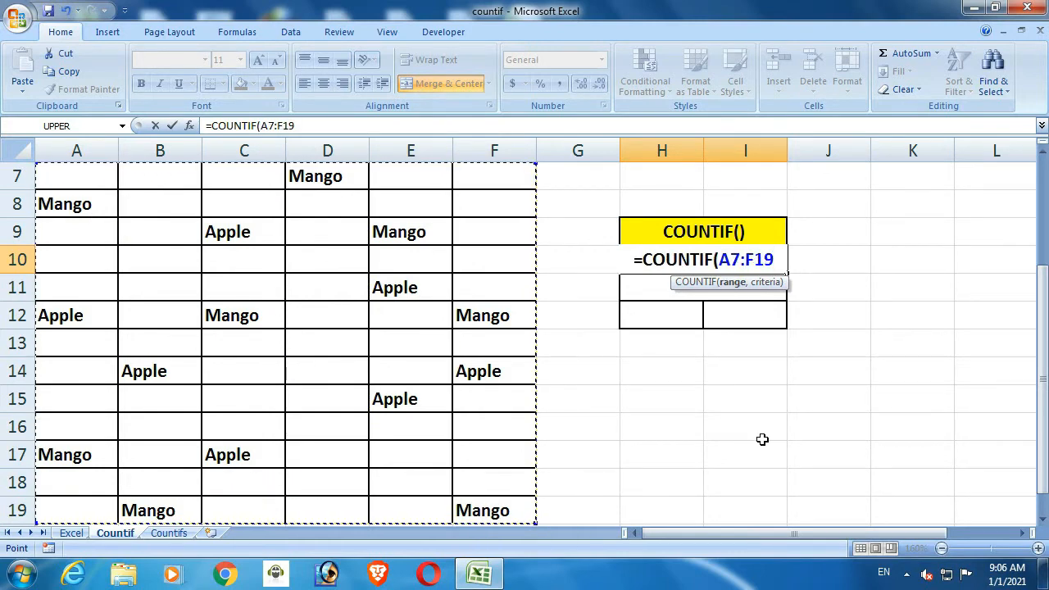
type(",")
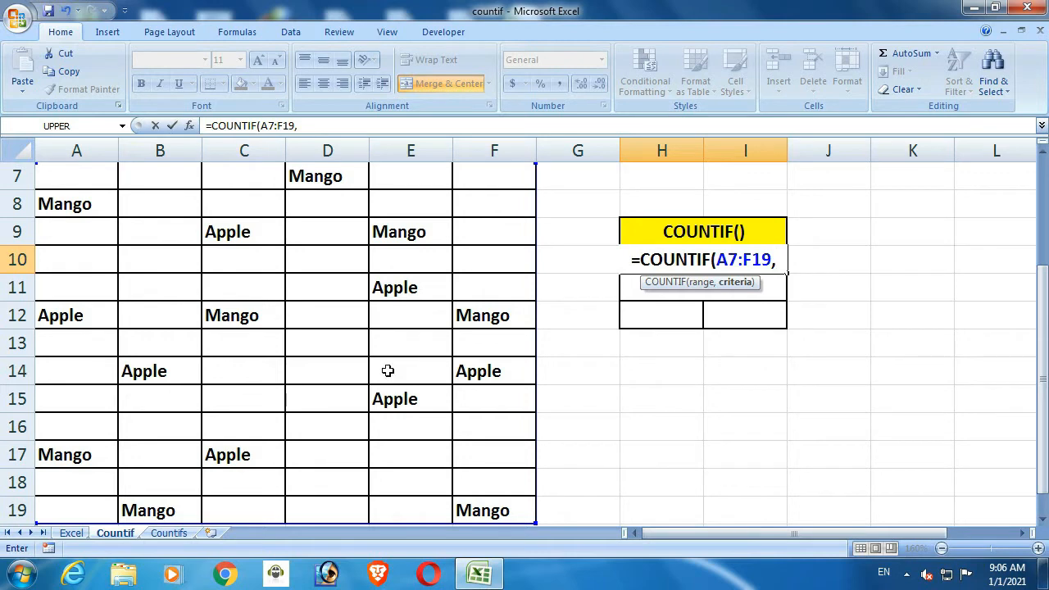
left_click(97, 315)
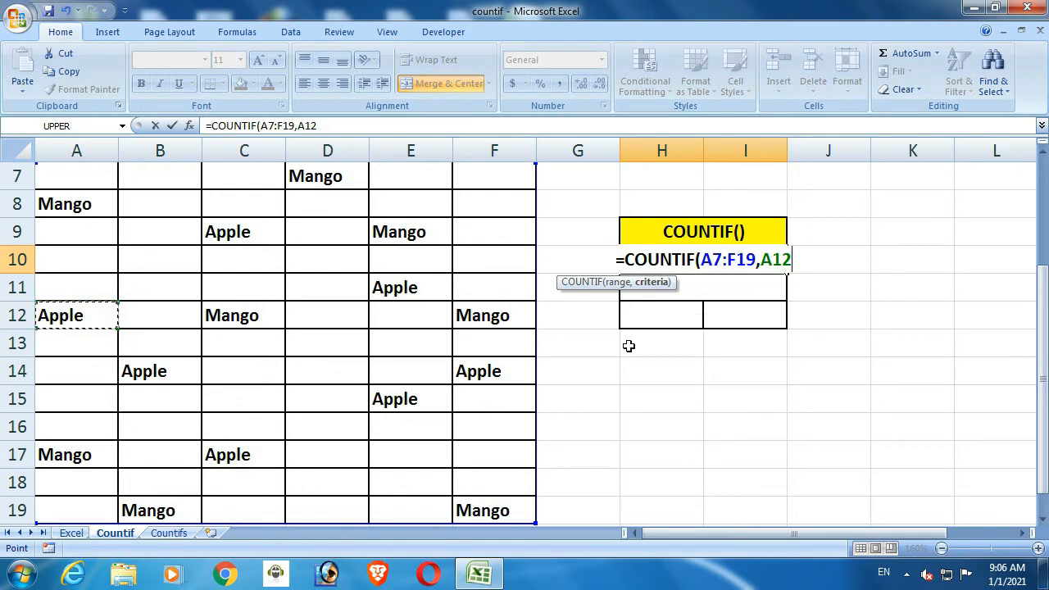
type(")")
key("Return")
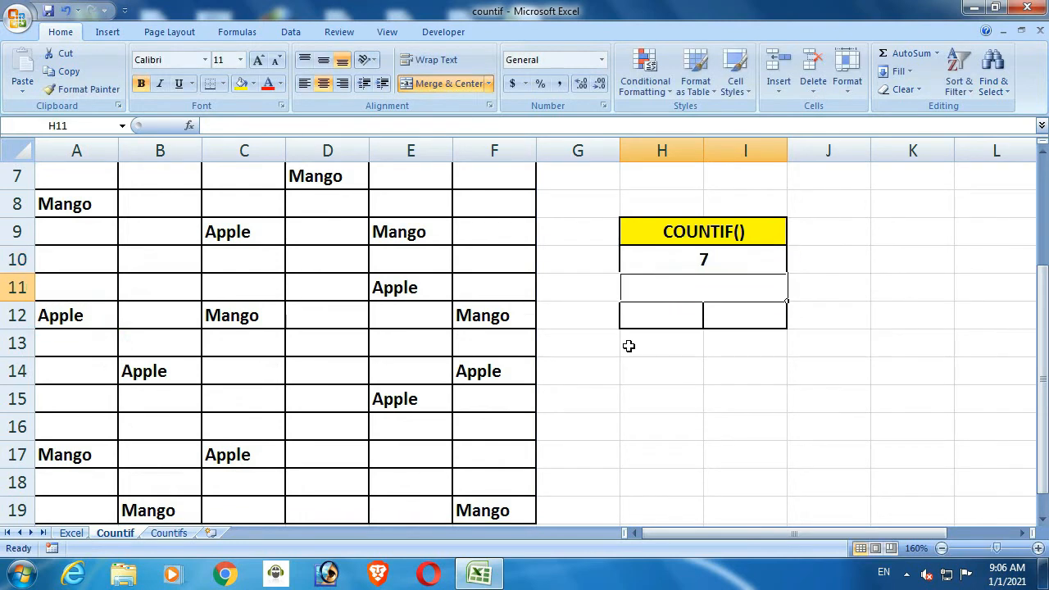
left_click(703, 259)
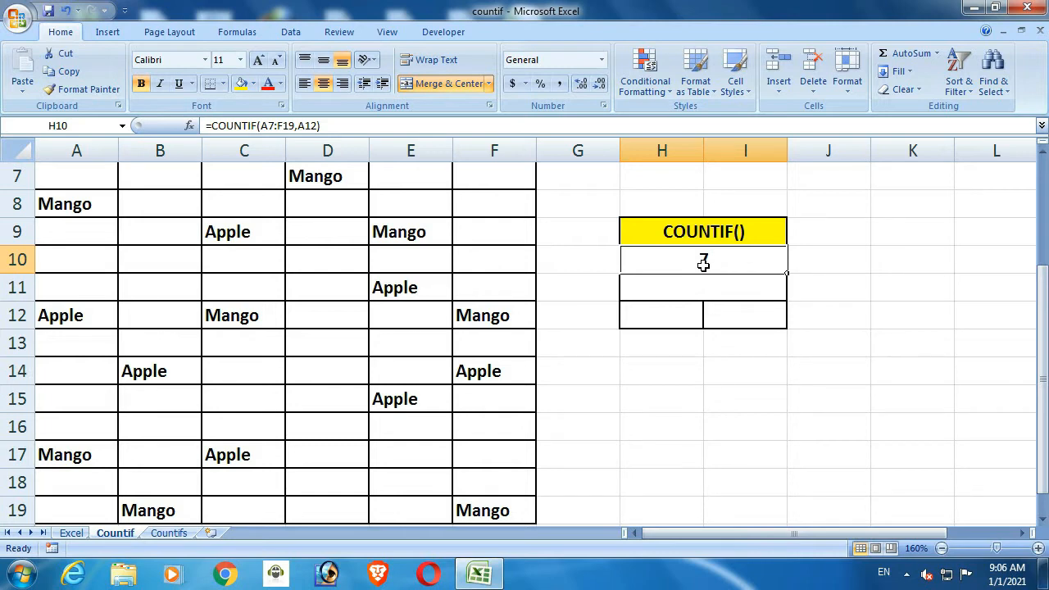
left_click(101, 314)
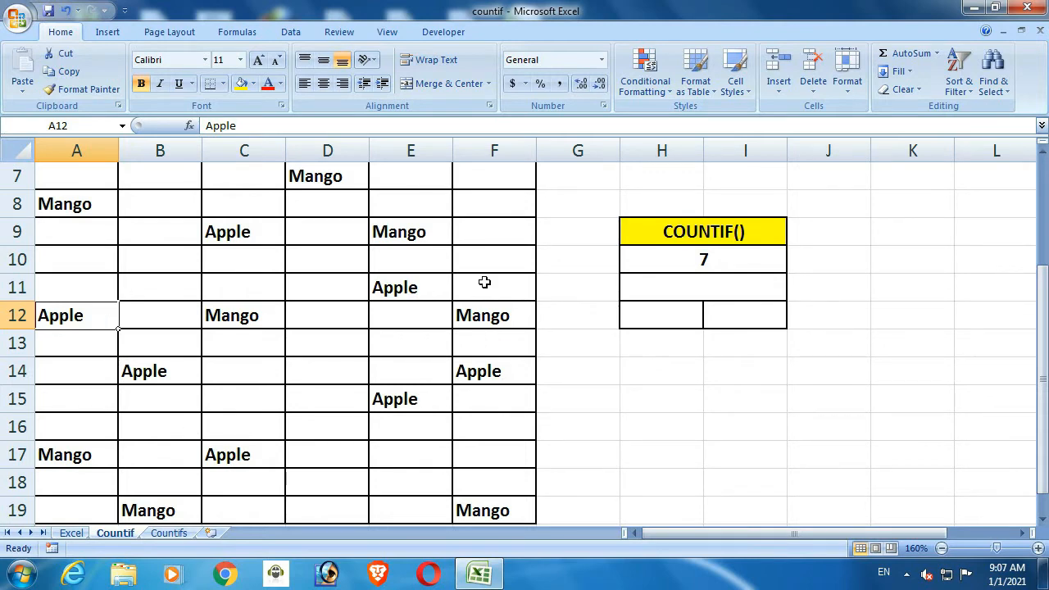
left_click(713, 262)
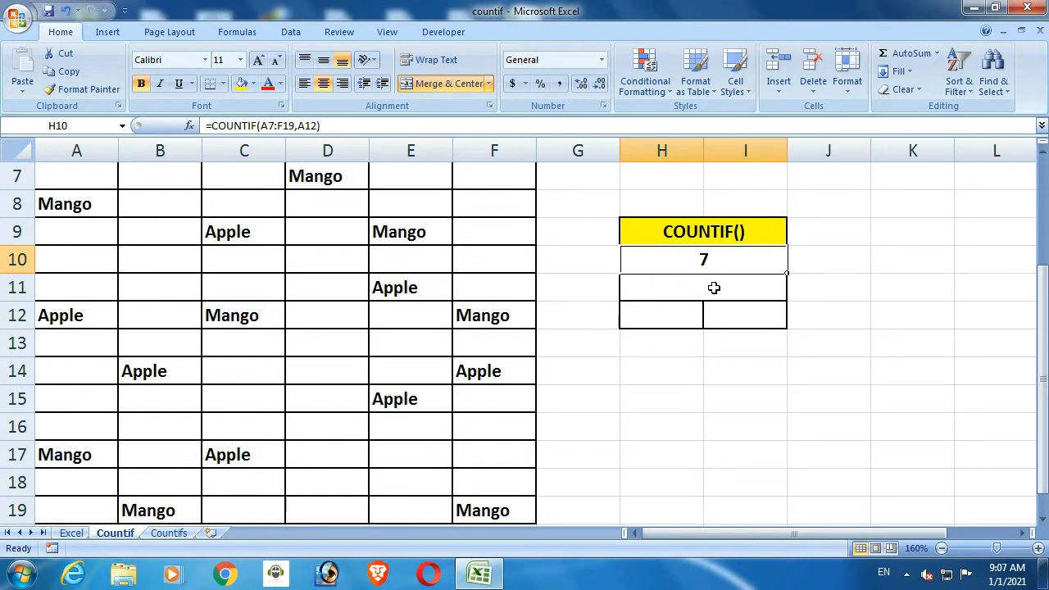
Begin a COUNTIF formula in merged cell H11 with A7:F19 as its range.
left_click(714, 288)
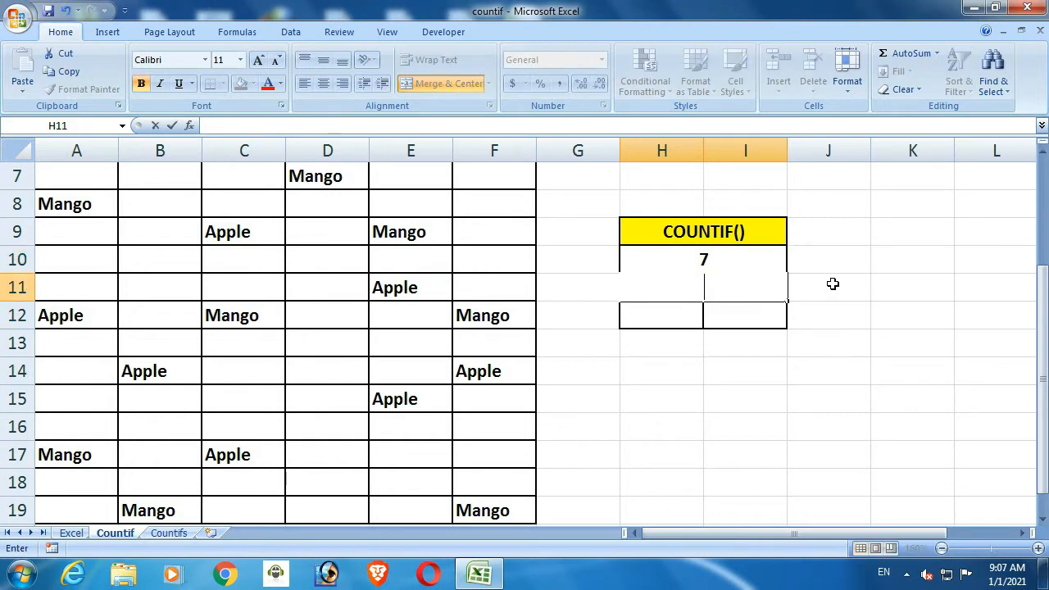
type("=COUN")
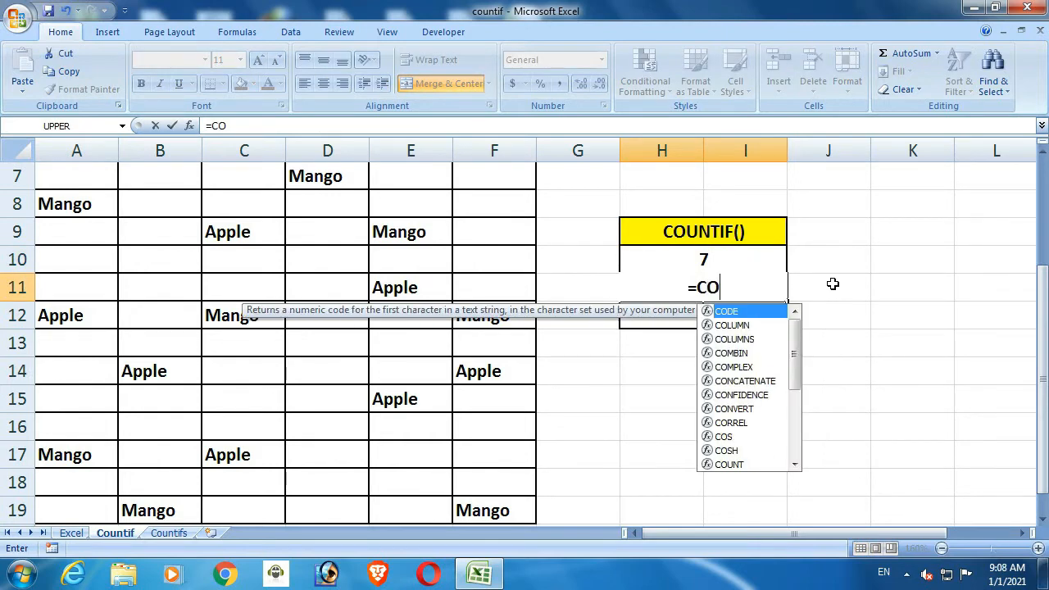
key("Down")
key("Down")
key("Down")
key("Tab")
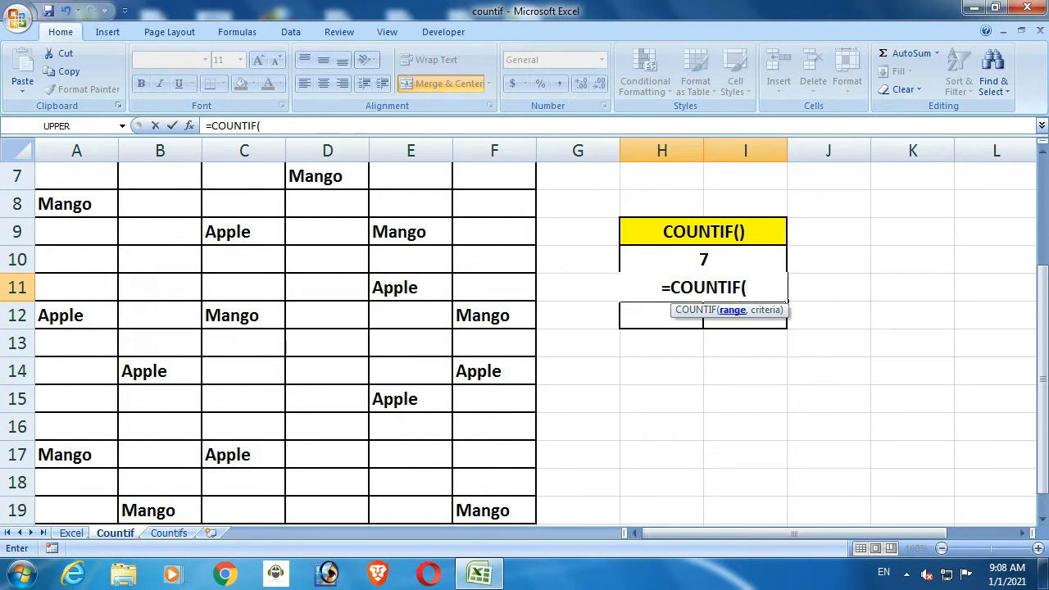
left_click_drag(58, 182, 466, 506)
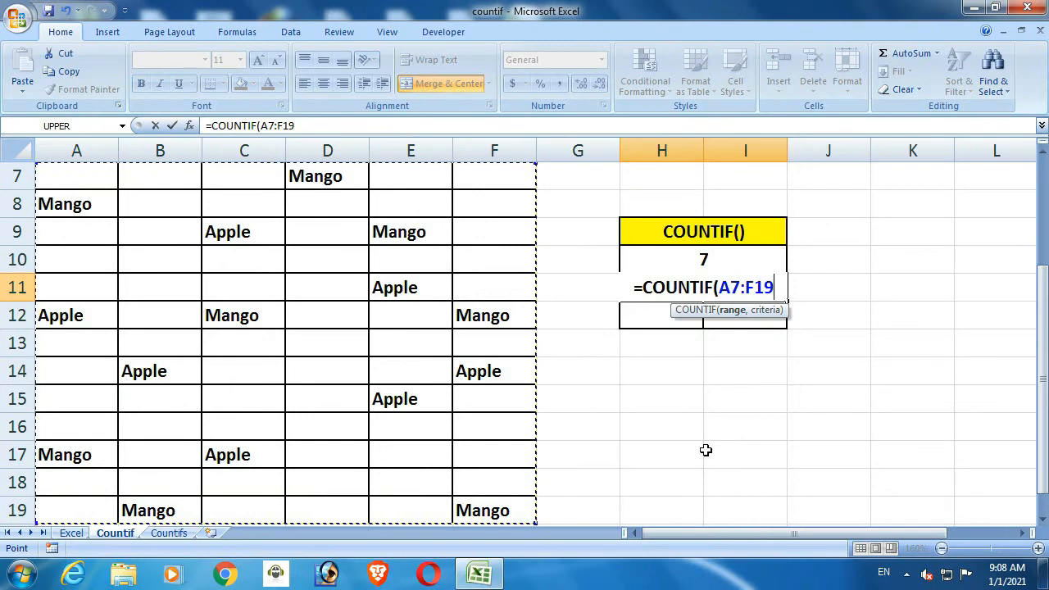
type(",")
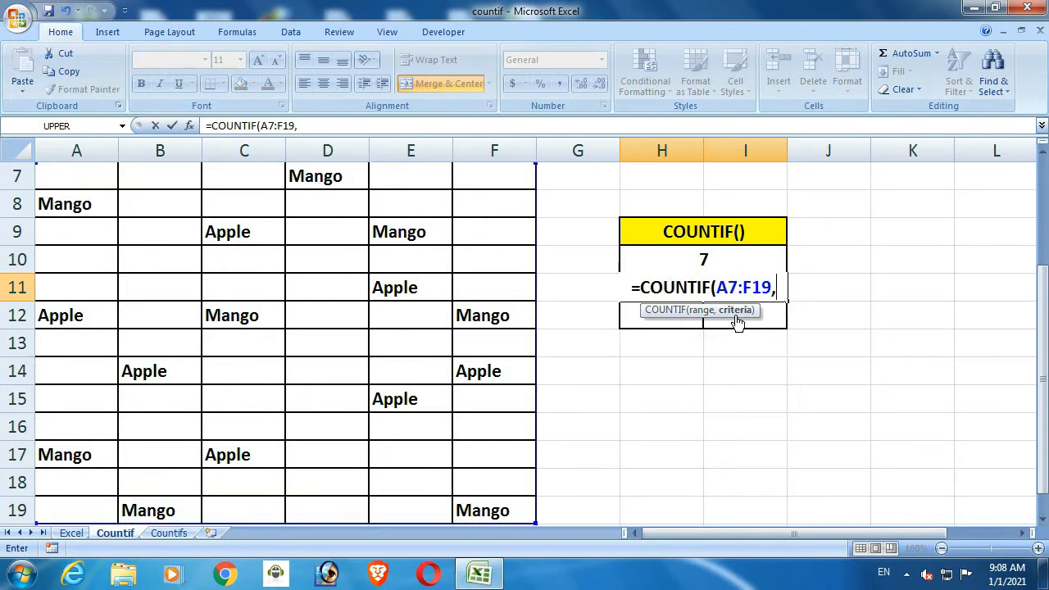
left_click(92, 317)
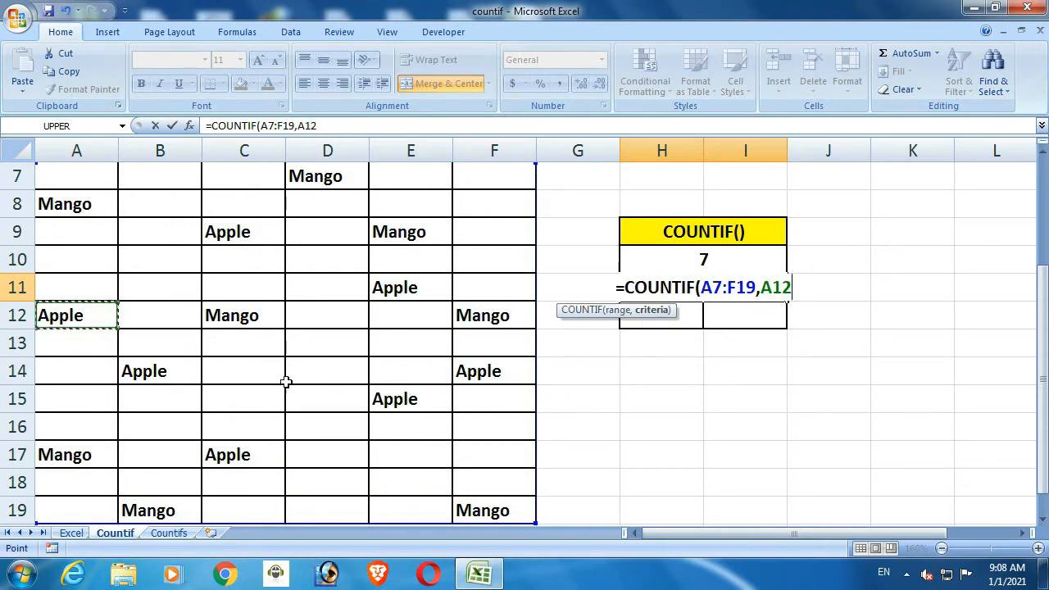
key("BackSpace")
key("BackSpace")
key("BackSpace")
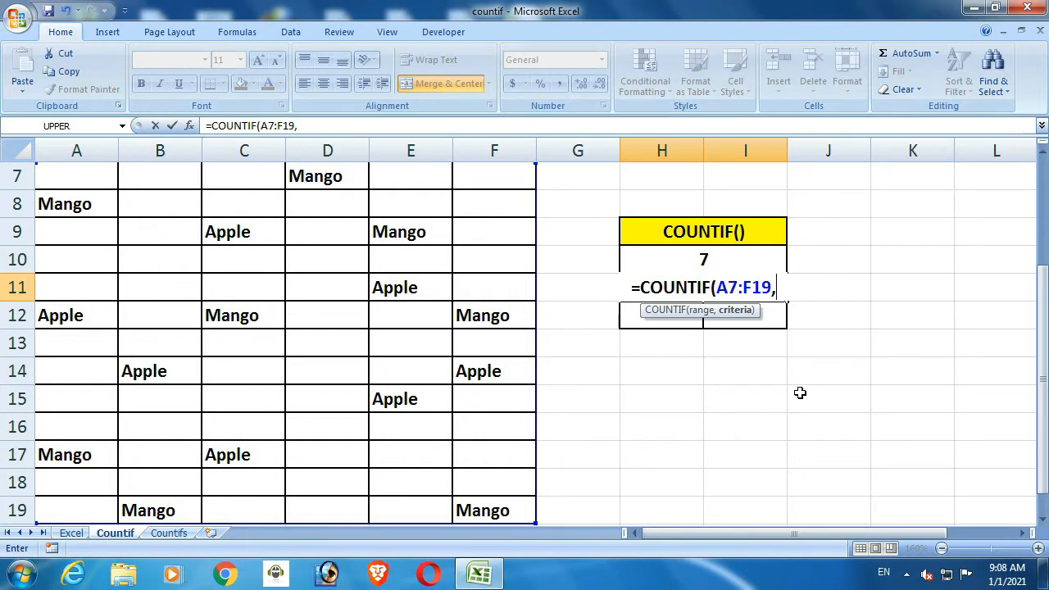
Complete the COUNTIF formula in H11 with the literal text "Apple" as its criterion.
type("\"")
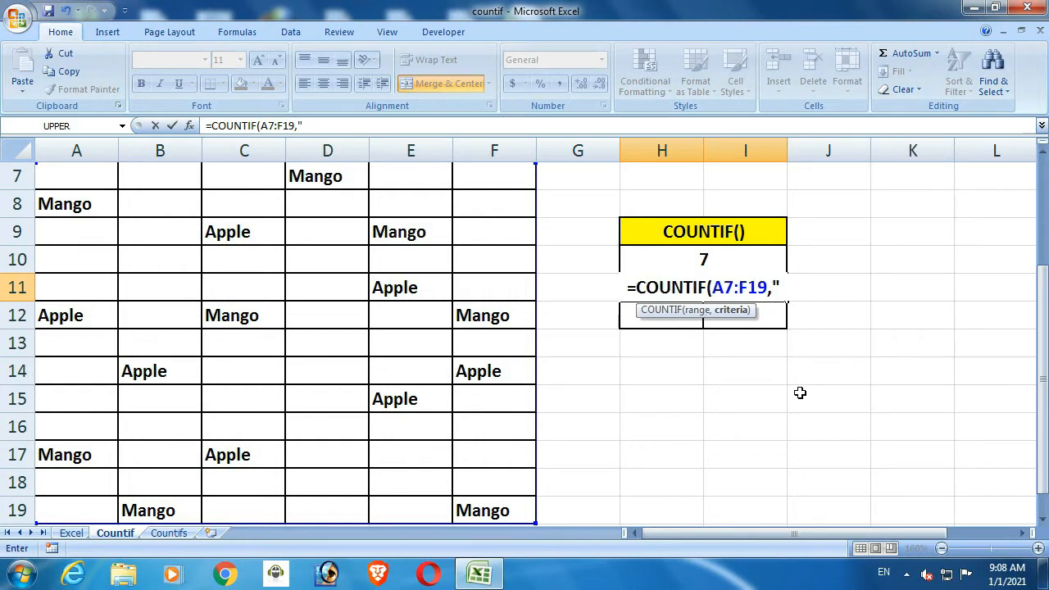
type("A")
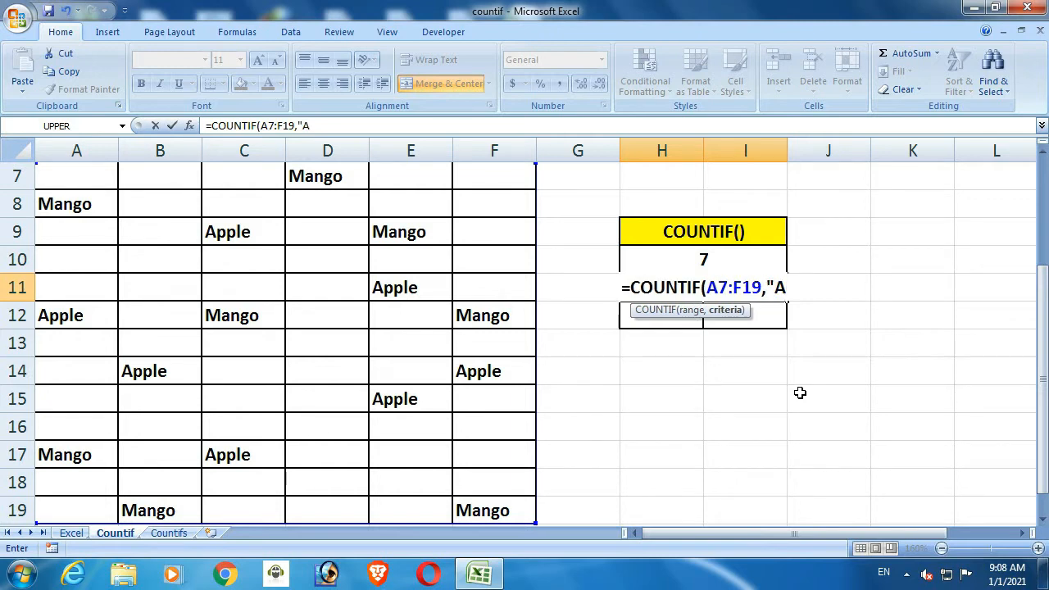
type("pple")
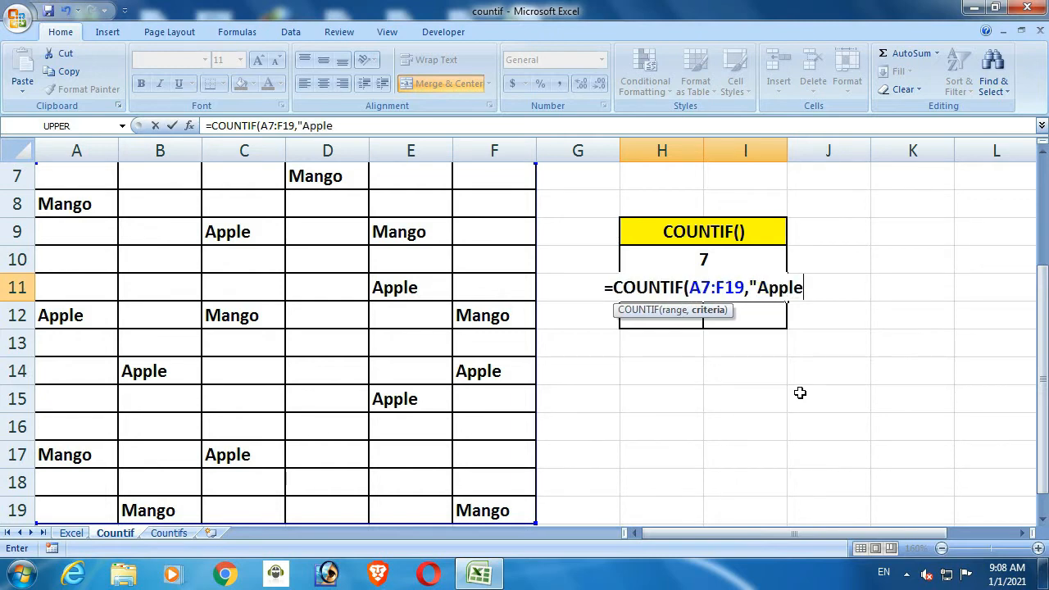
type("\"")
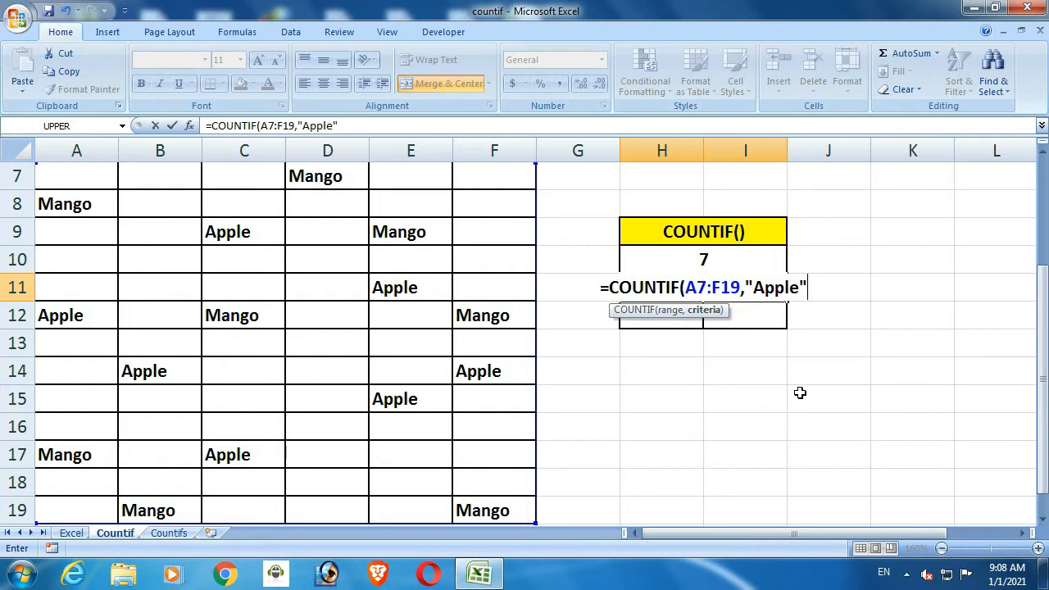
type(")")
key("Return")
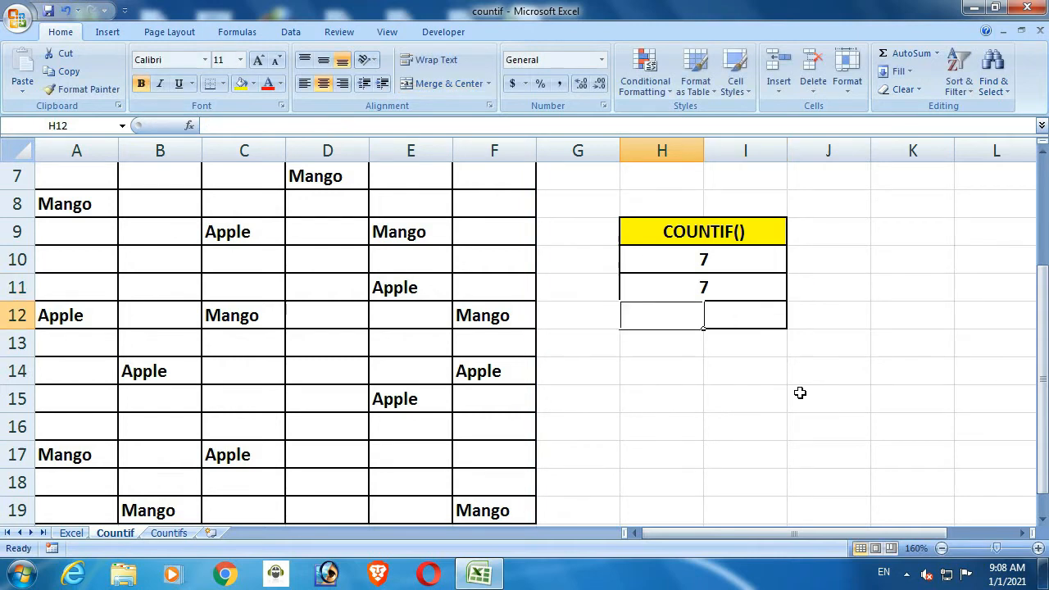
left_click(751, 296)
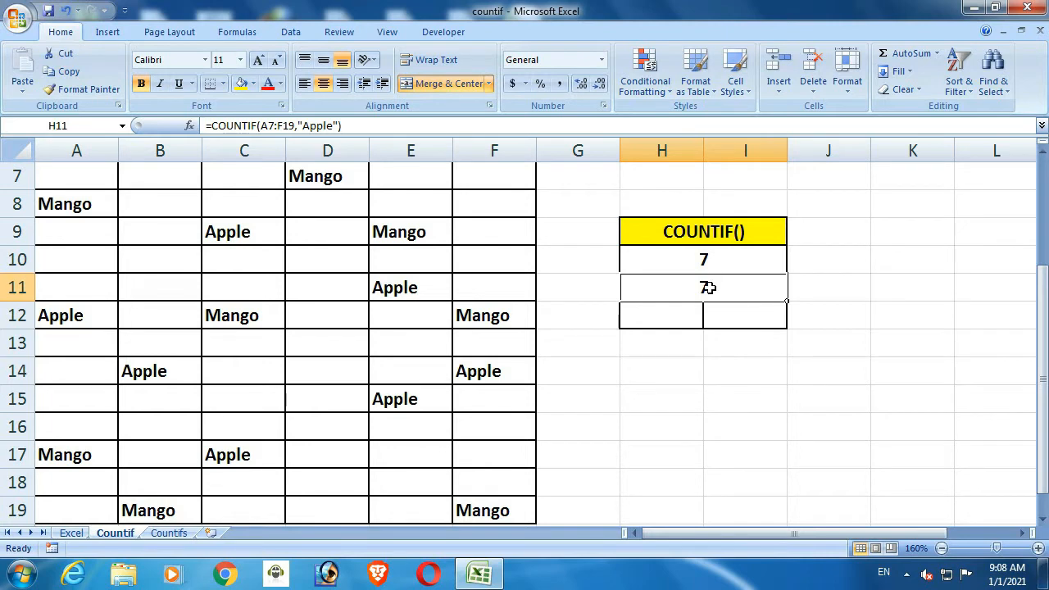
Enter =COUNTIF(A7:F19,H12) in cell I12 so the count takes its criterion from cell H12.
left_click(748, 318)
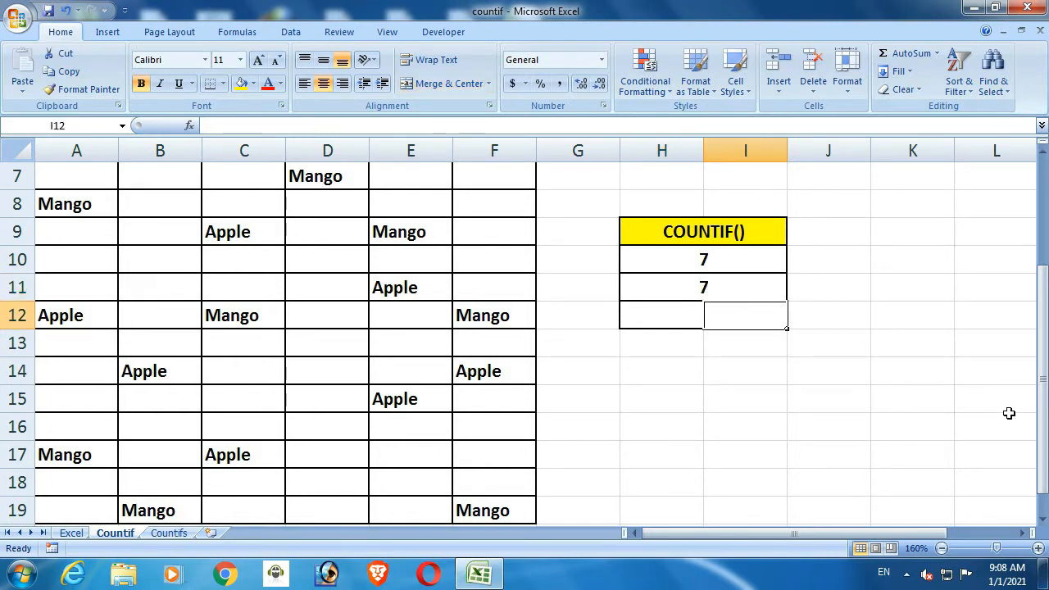
type("=COUN")
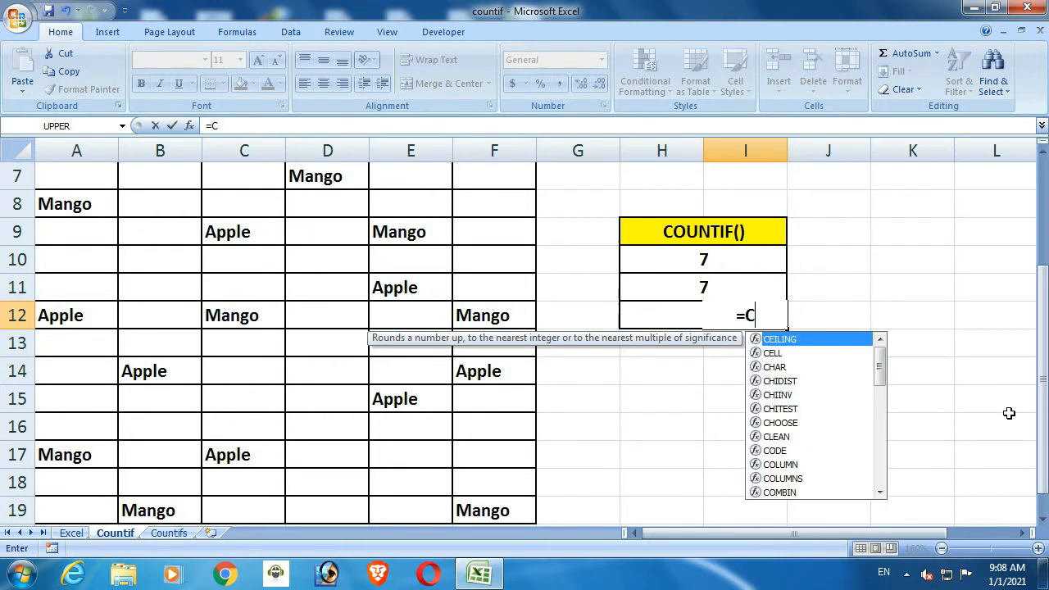
key("Down")
key("Down")
key("Down")
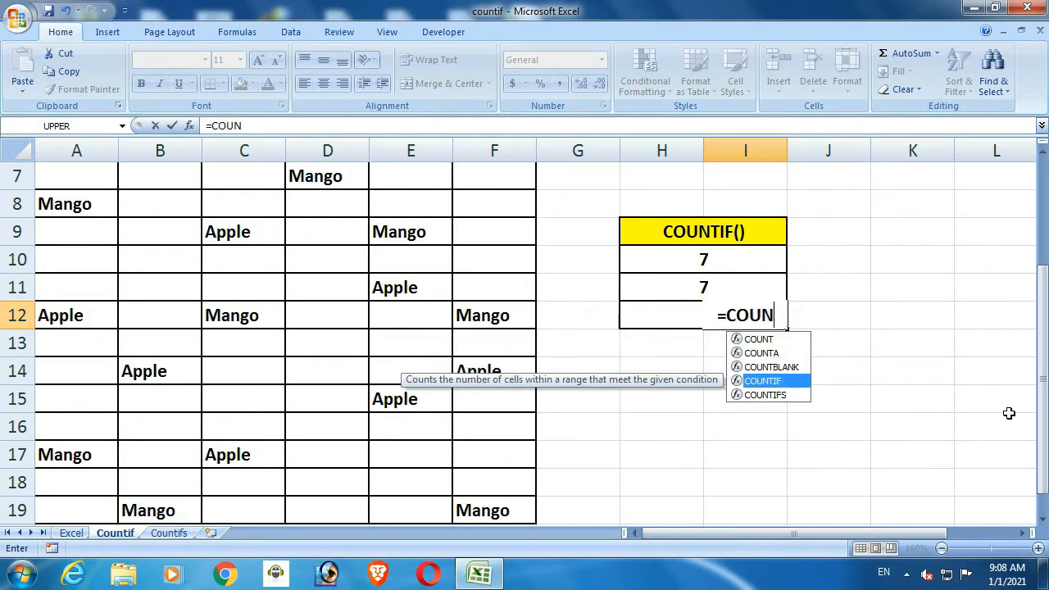
key("Tab")
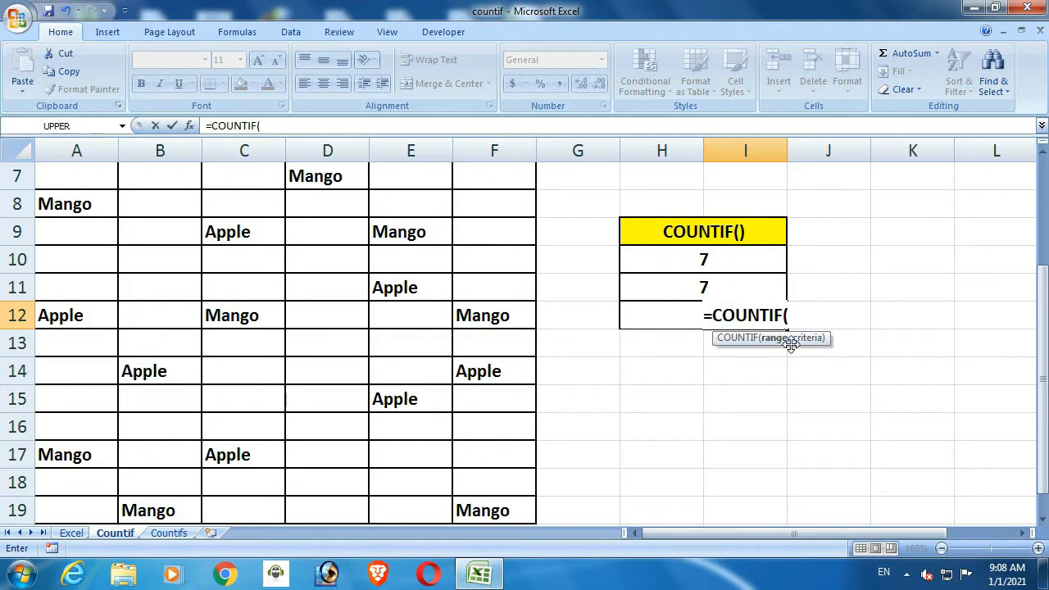
left_click_drag(71, 175, 482, 500)
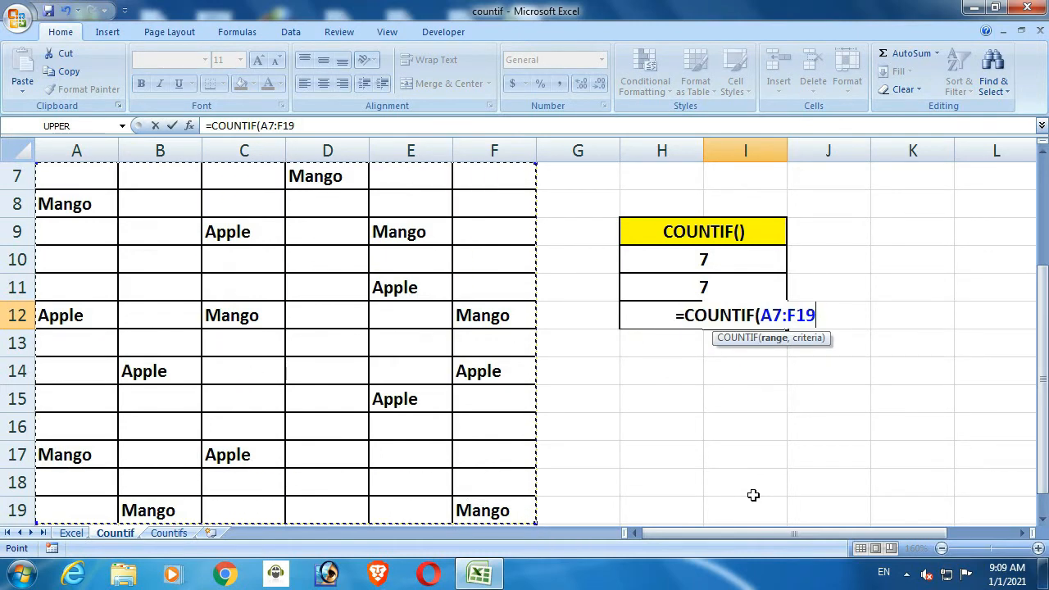
type(",")
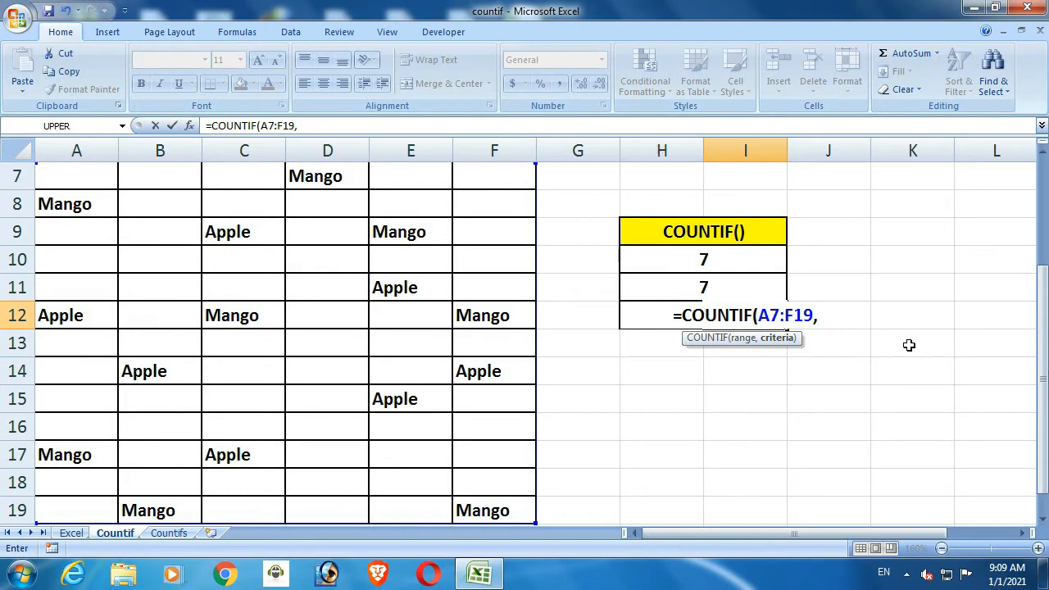
type("H12")
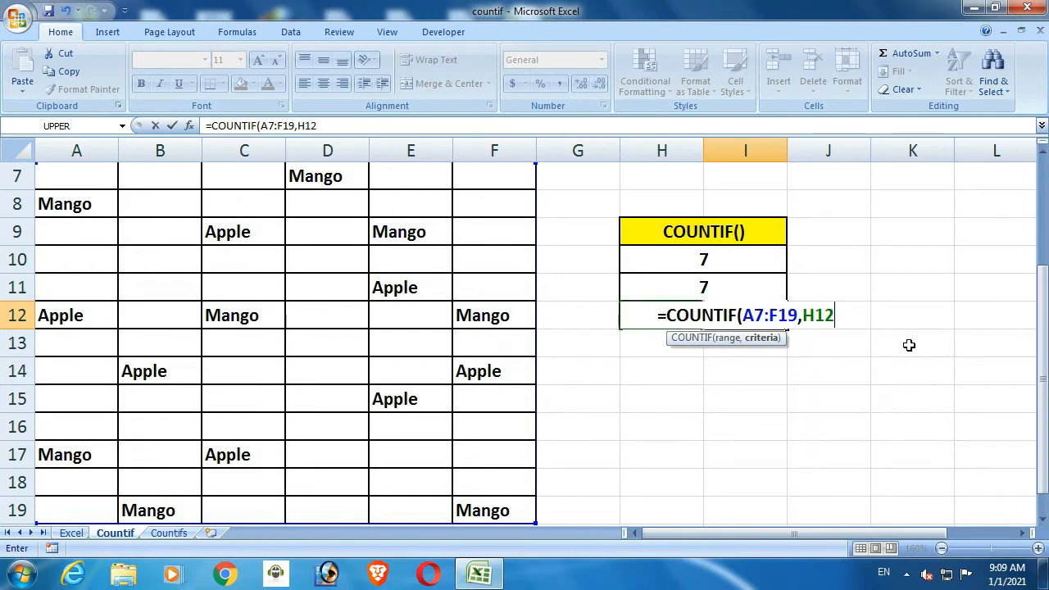
type(")")
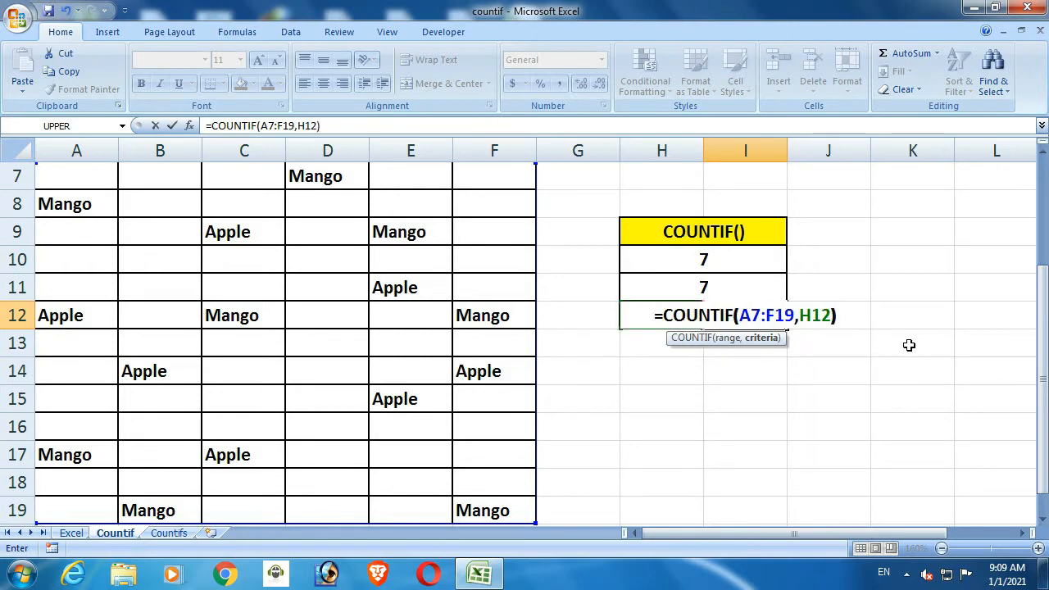
key("Return")
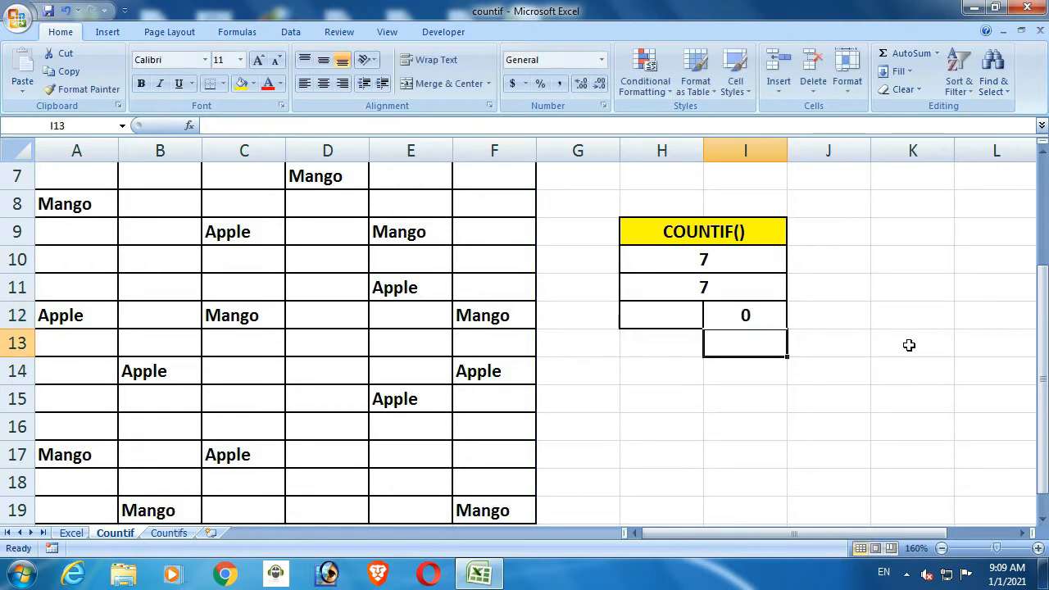
left_click(755, 316)
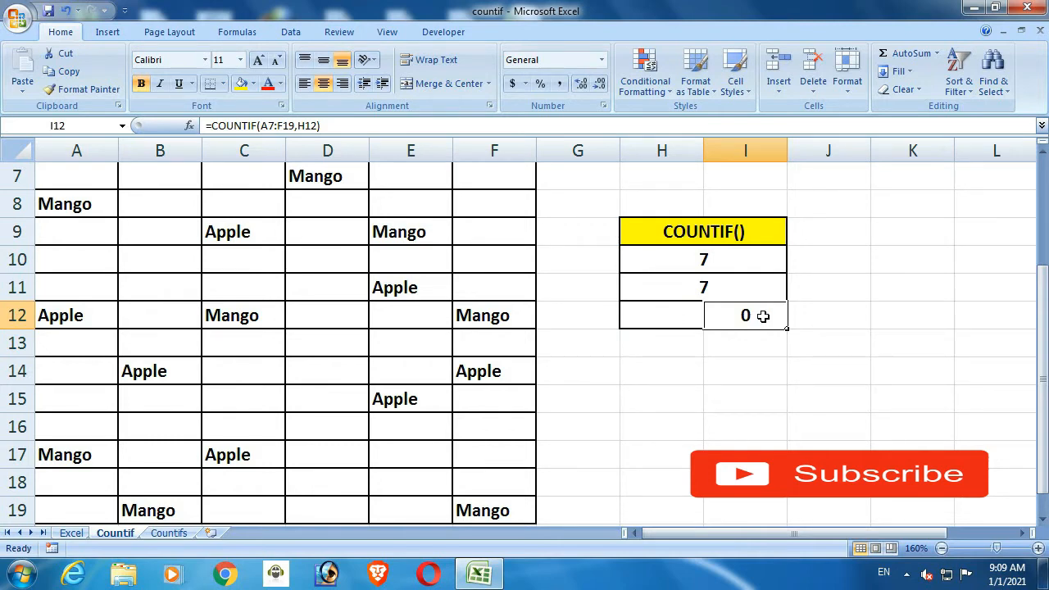
Enter Mango in H12 as the criterion for the count in I12.
left_click(662, 309)
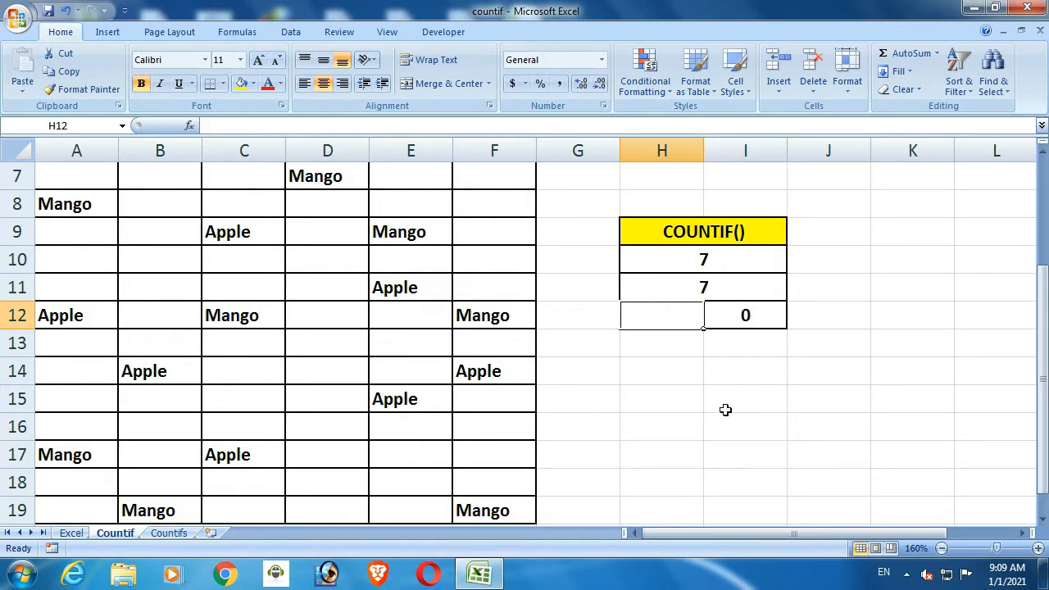
type("Mango")
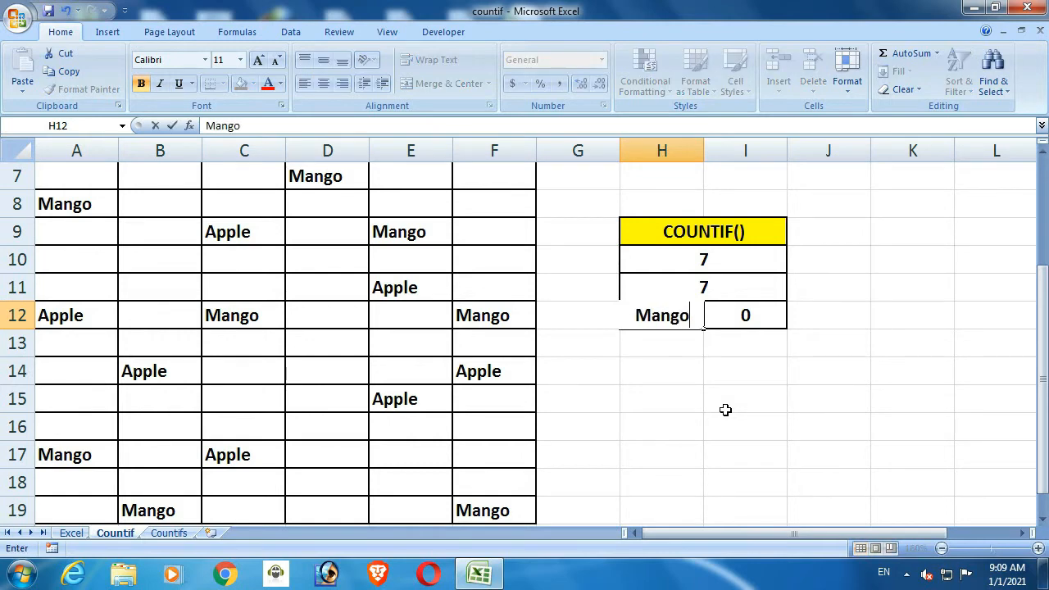
key("Return")
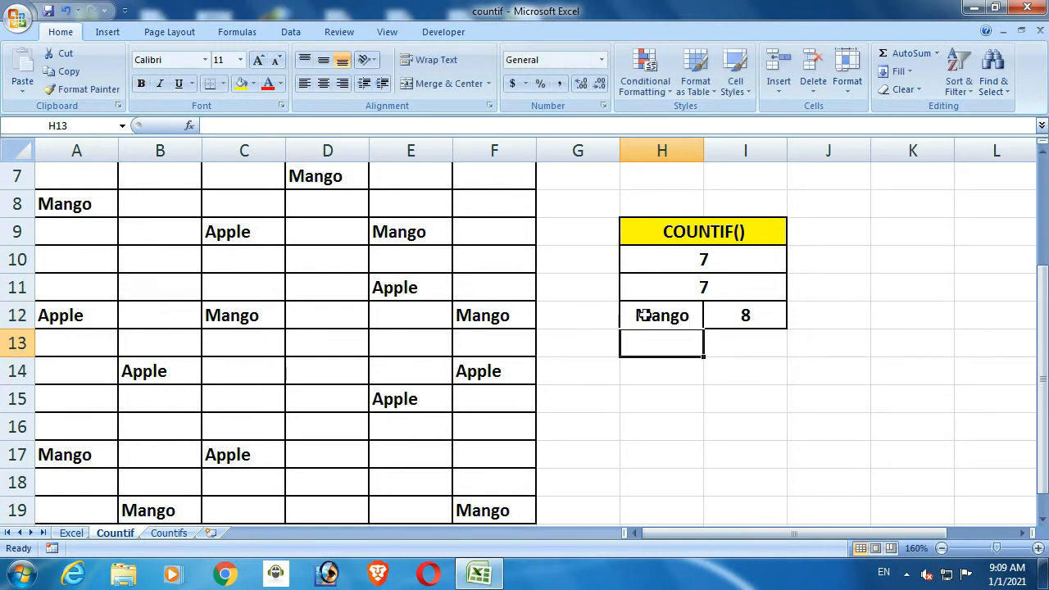
Inspect the COUNTIF formula in I12 and its criterion cell H12.
left_click(746, 315)
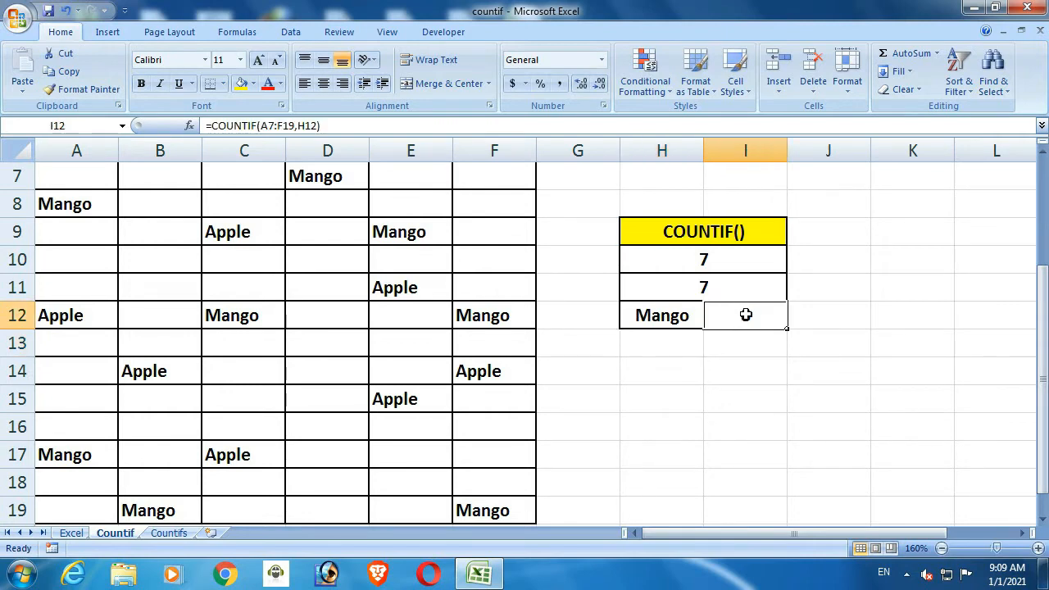
double_click(748, 316)
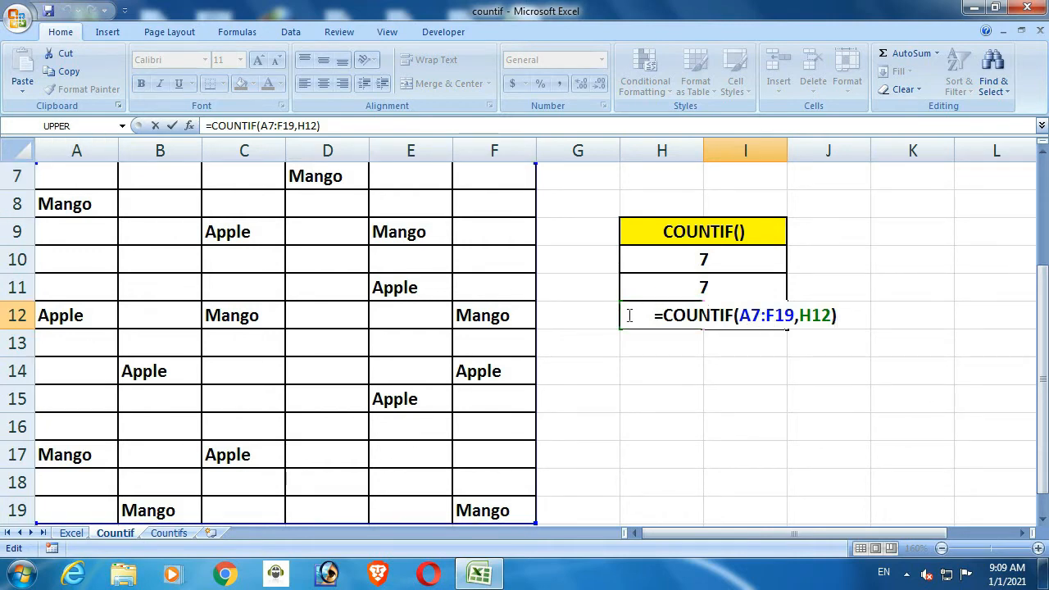
key("Return")
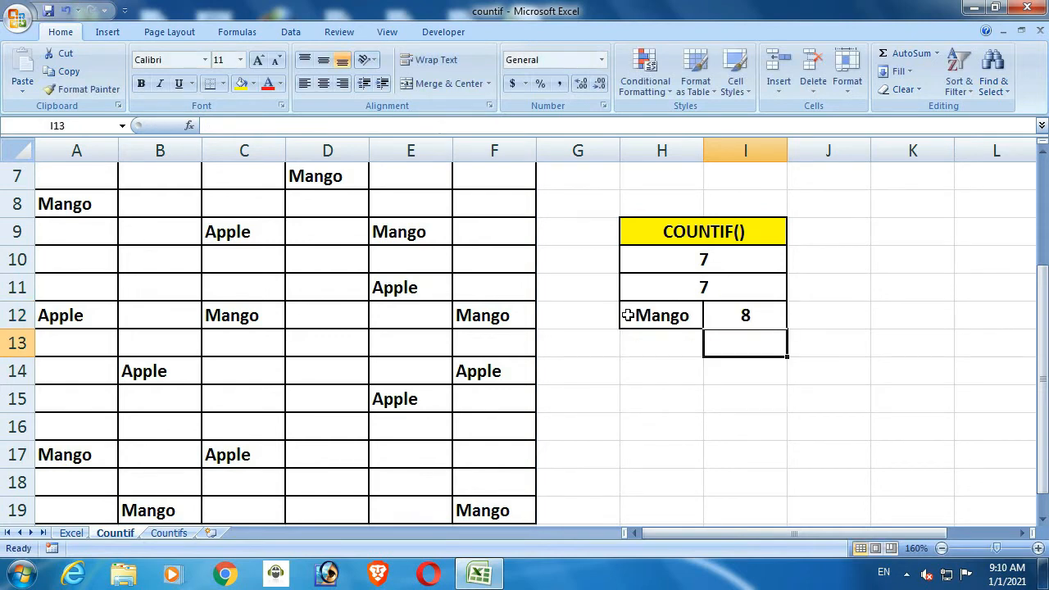
left_click(641, 316)
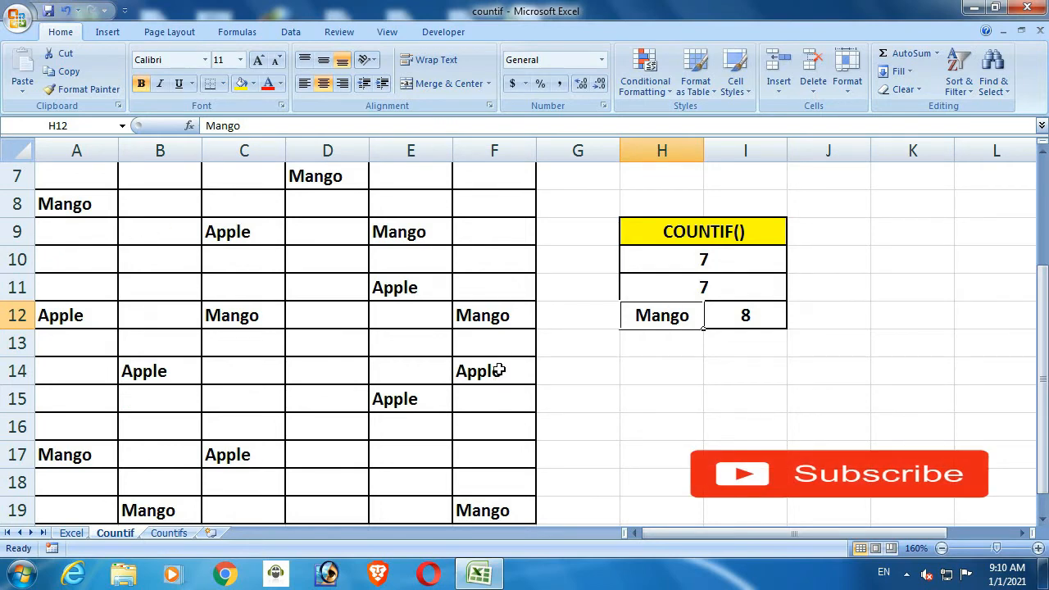
left_click(738, 321)
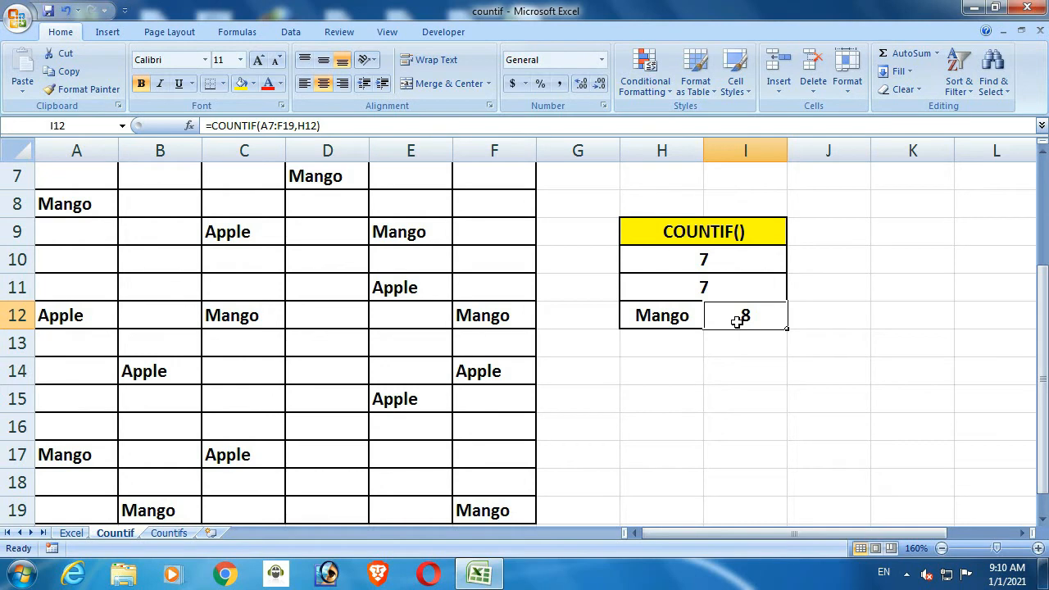
Review the COUNTIFS entry and its description in row 6 of the Excel sheet.
key("ctrl+Page_Up")
left_click(237, 351)
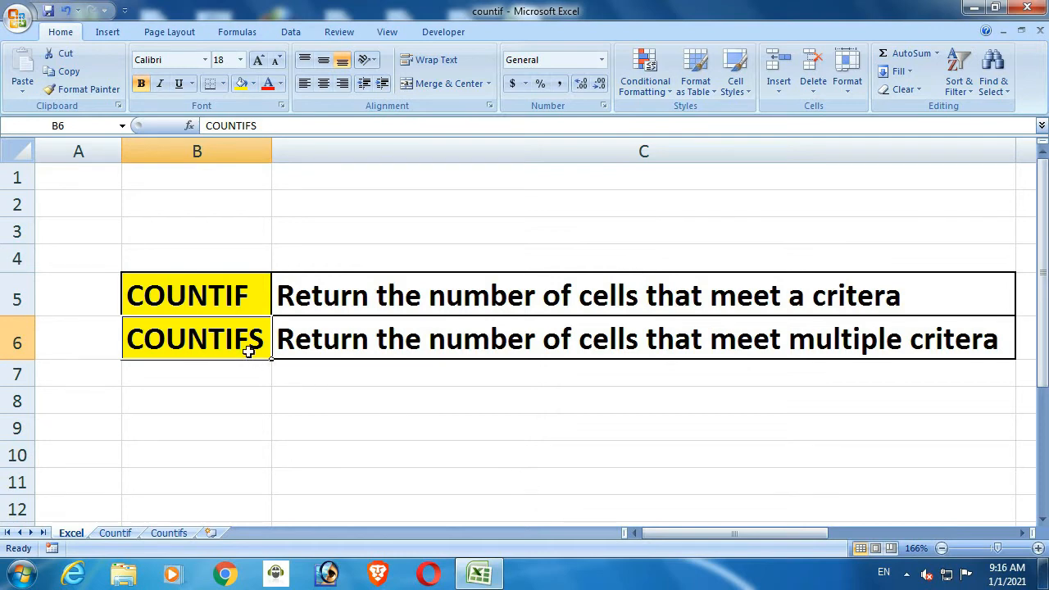
left_click(314, 350)
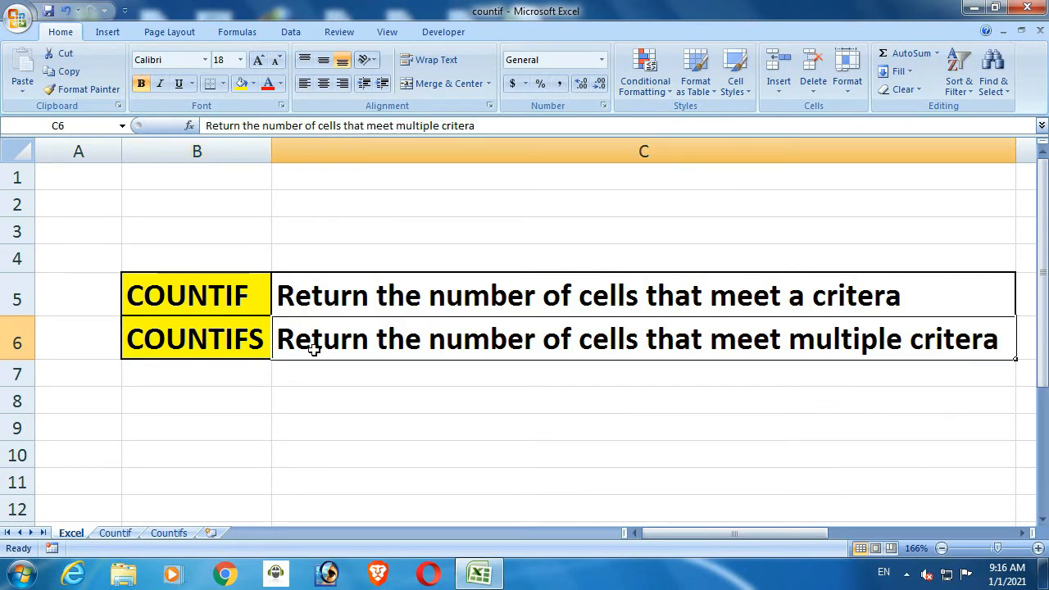
Open the Countifs sheet and examine the fruit name and price in row 13 as a pair of criteria.
left_click(172, 534)
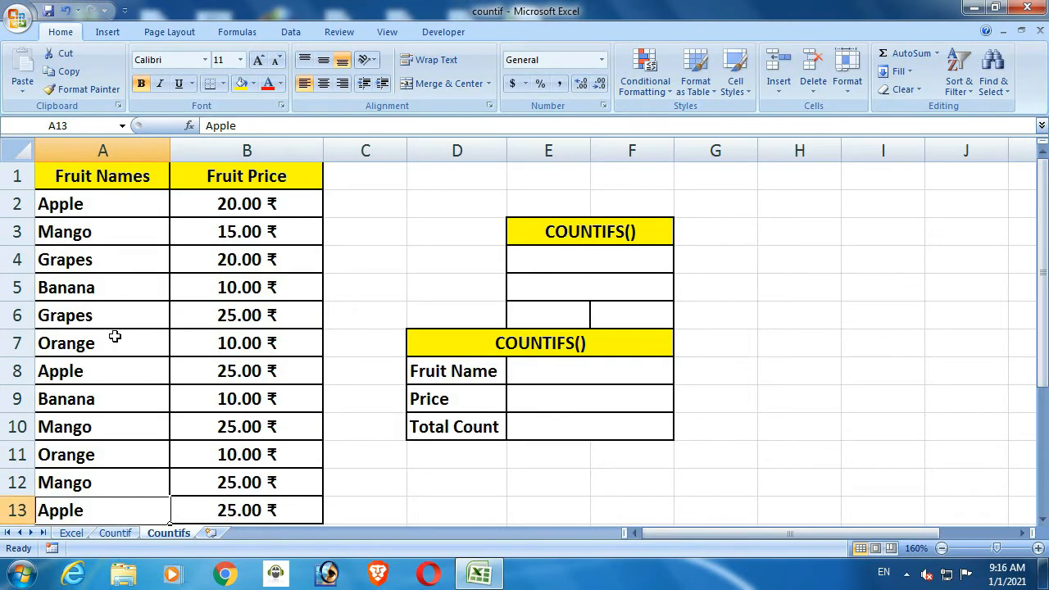
left_click(443, 210)
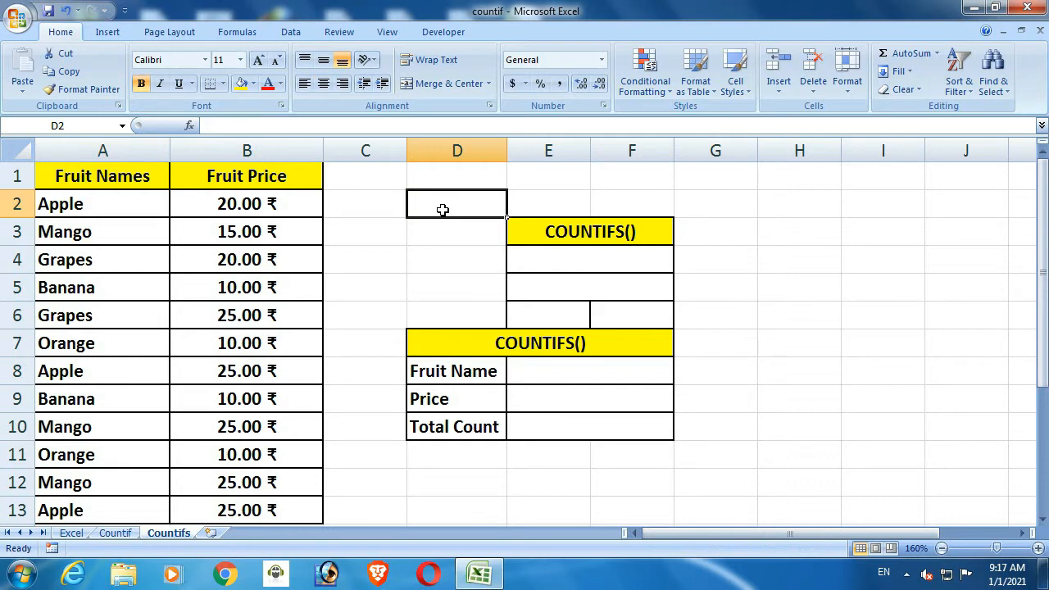
left_click(247, 510)
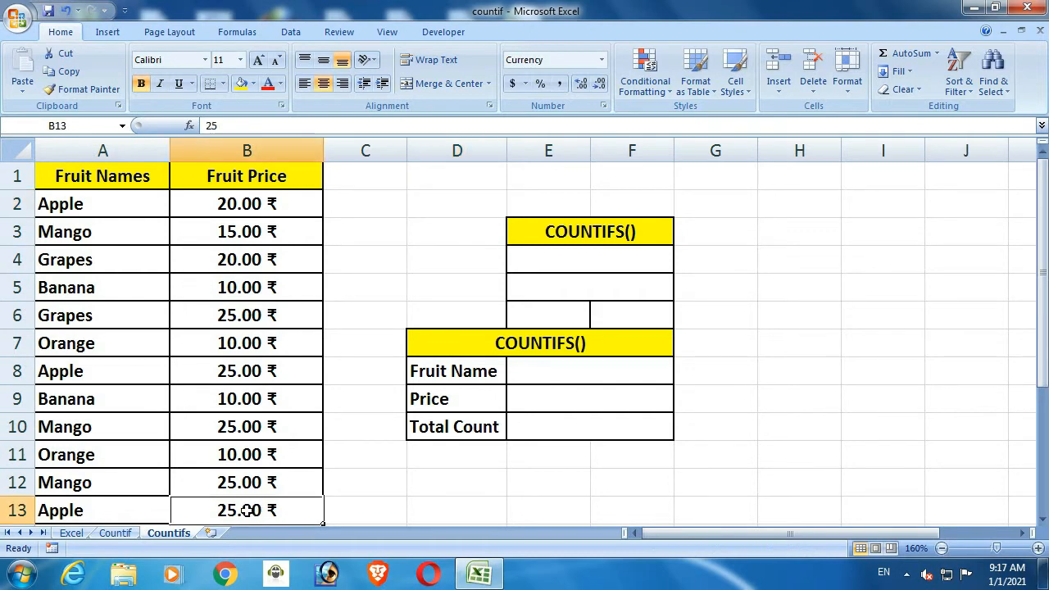
left_click(157, 510)
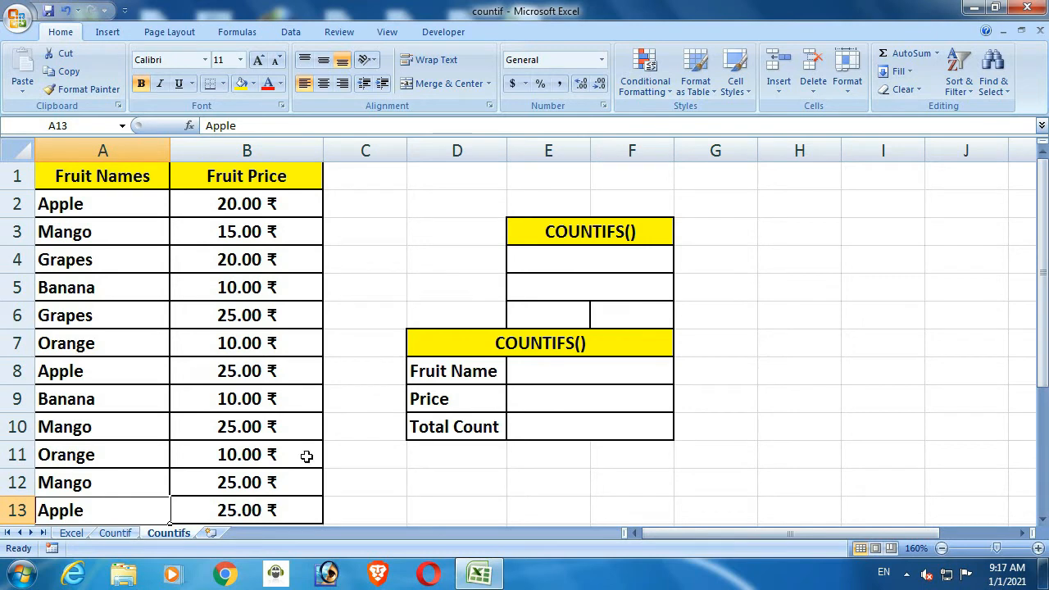
left_click(252, 502)
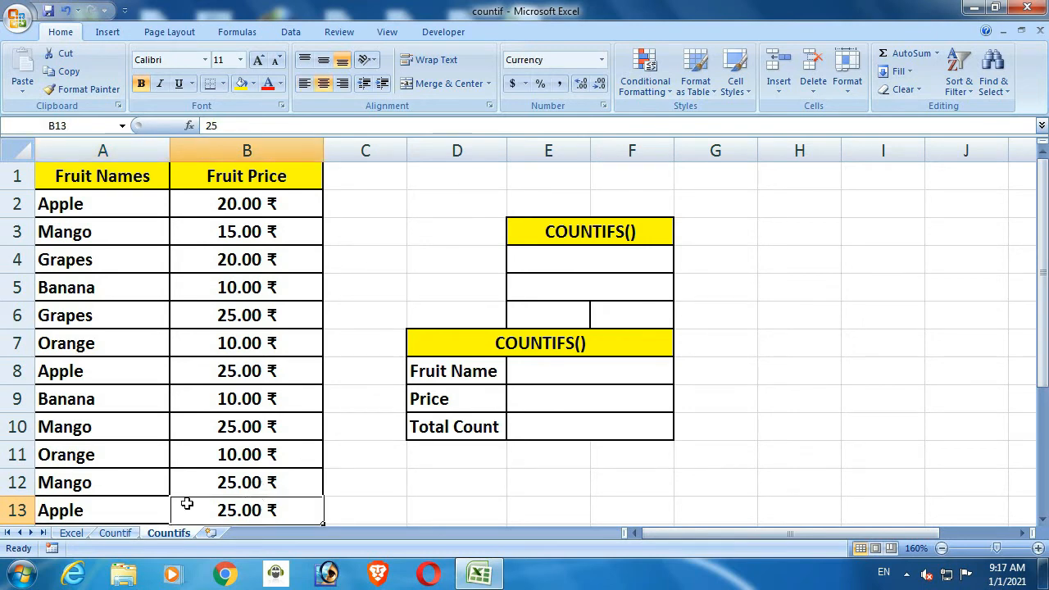
left_click(143, 510)
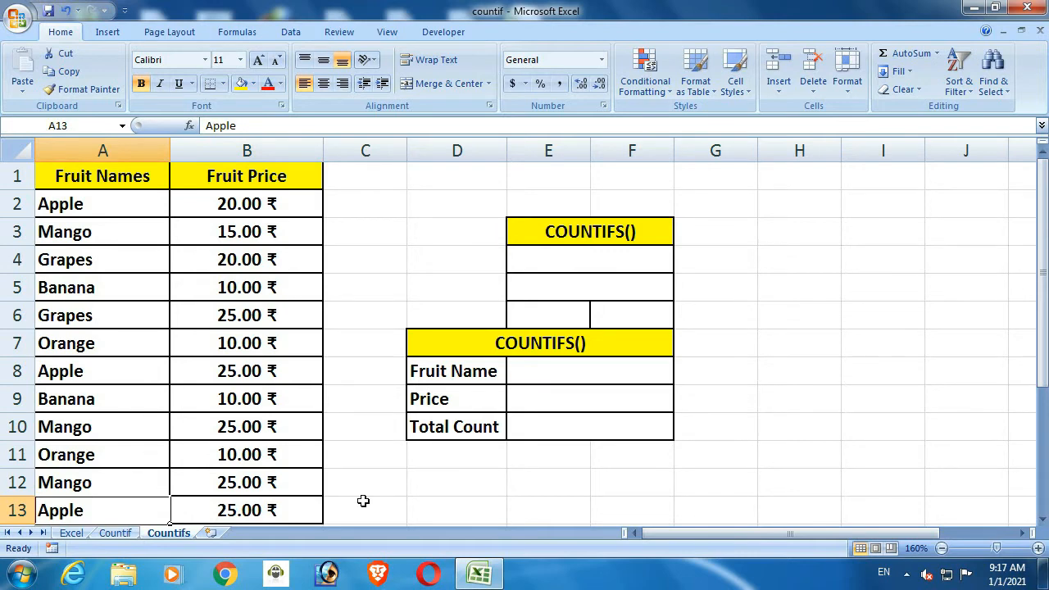
Begin a COUNTIFS formula in cell D2 with the fruit names A2:A13 as the first criteria range.
left_click(478, 200)
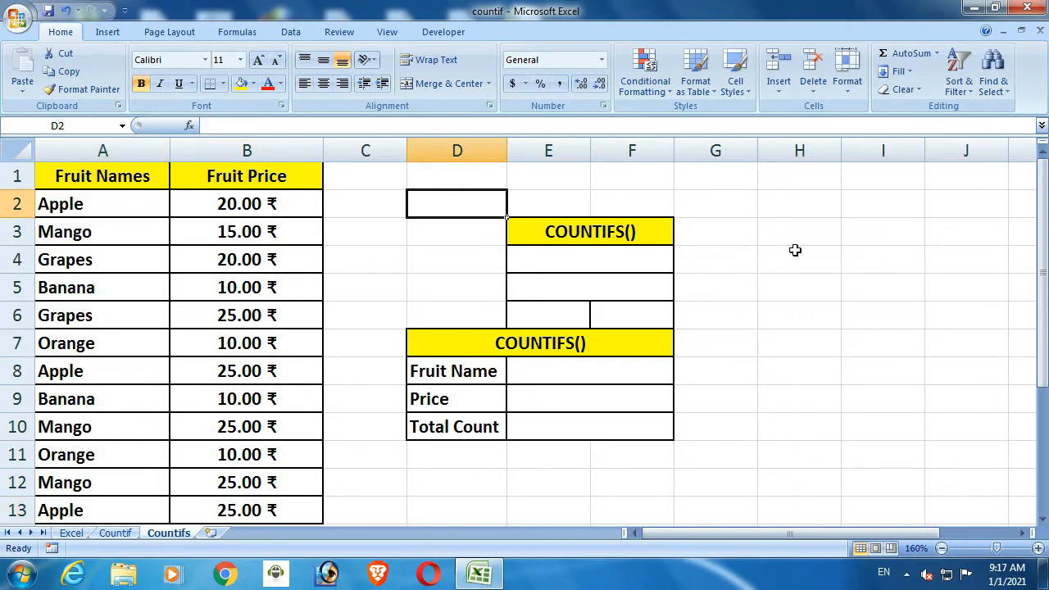
type("=COUN")
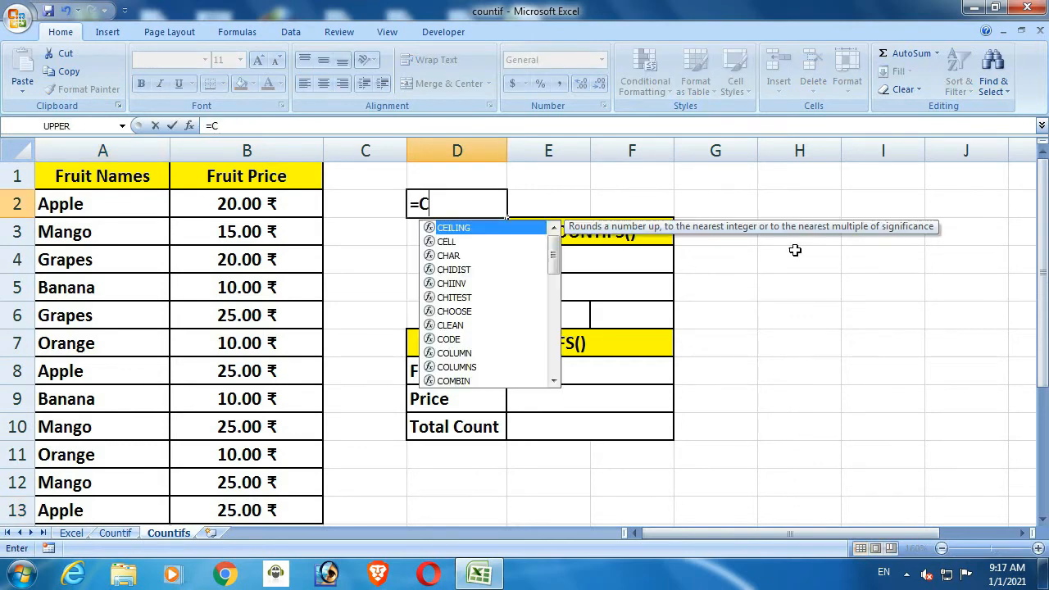
key("Down")
key("Down")
key("Down")
key("Down")
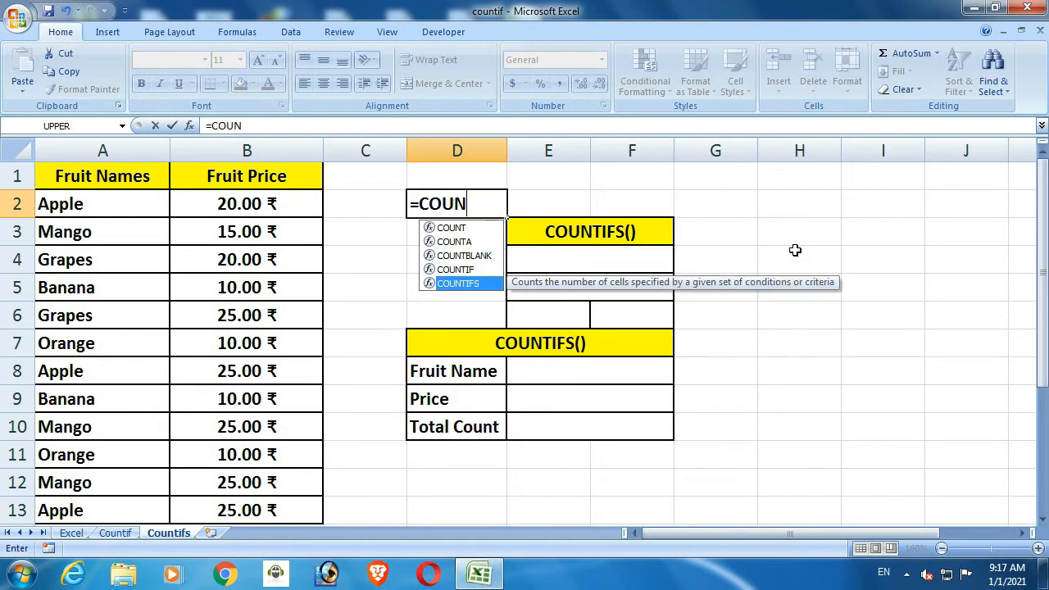
key("Tab")
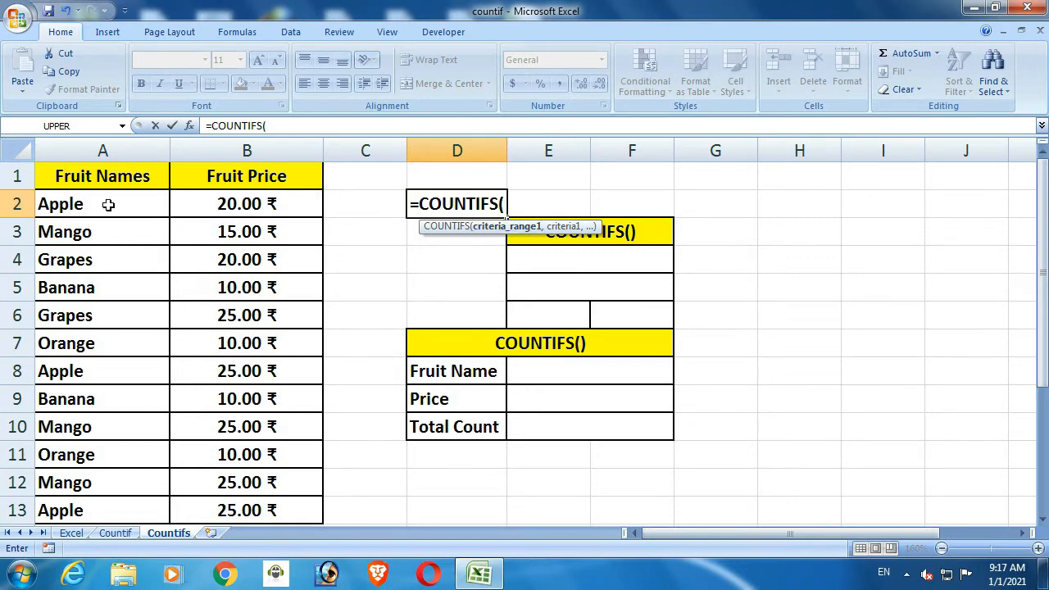
left_click_drag(108, 206, 127, 499)
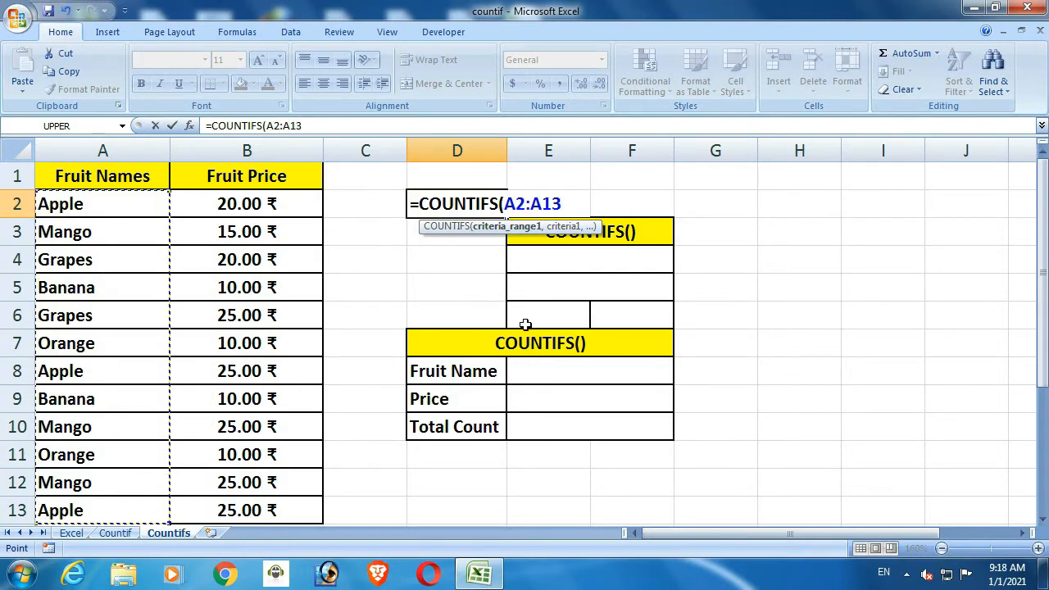
type(",")
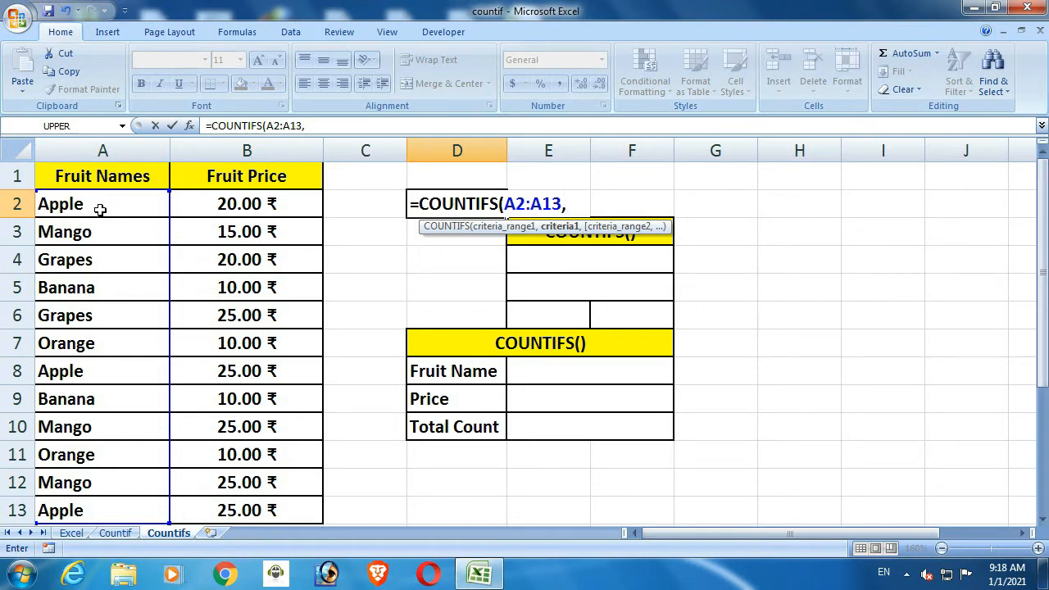
left_click(99, 207)
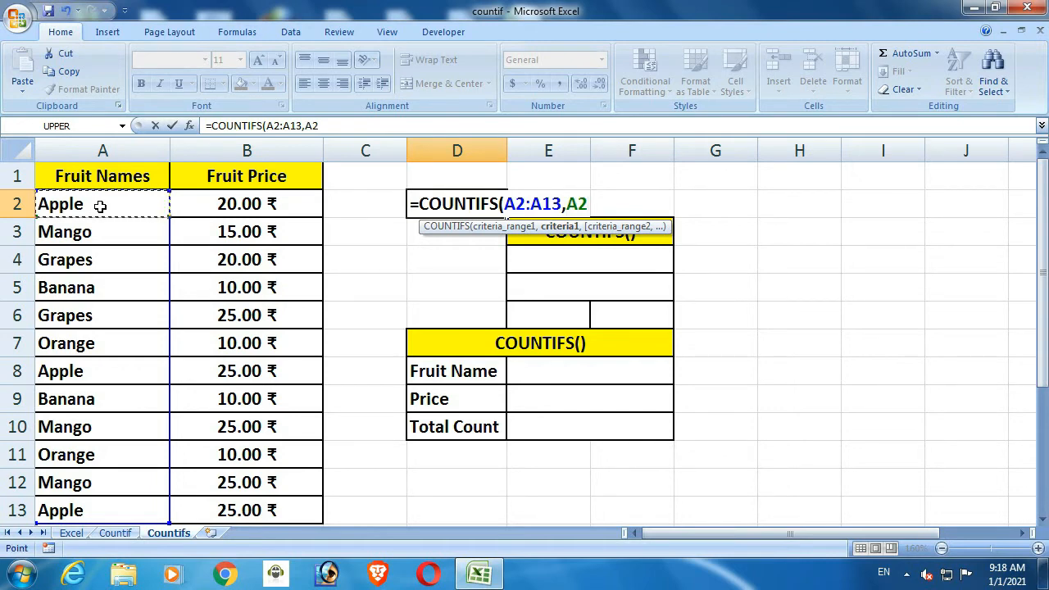
key("BackSpace")
key("BackSpace")
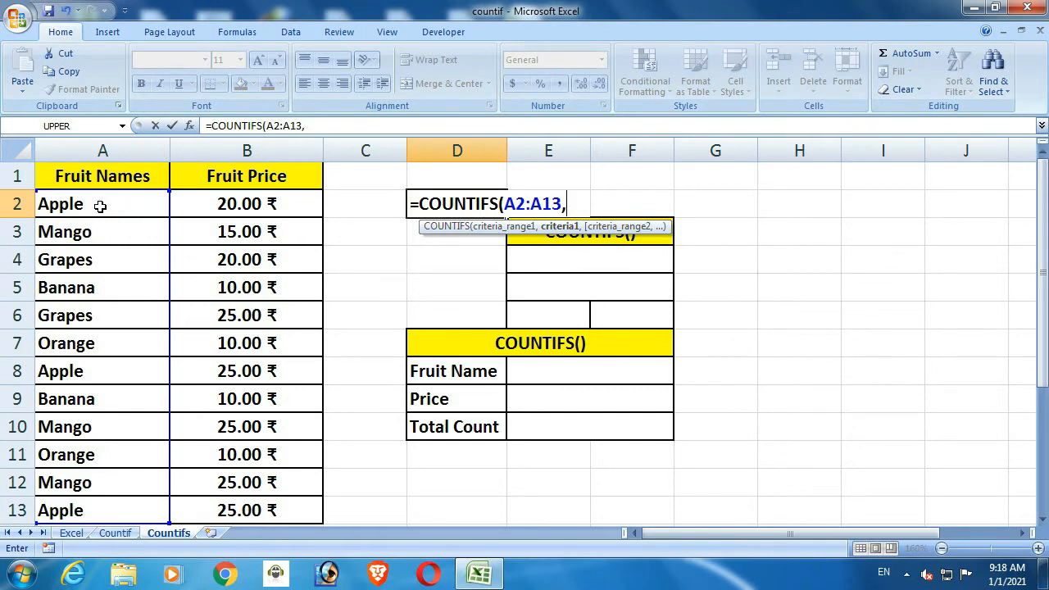
Add "Apple" as the first criterion and the prices B2:B13 as the second criteria range in D2's COUNTIFS formula.
type("\"Apple")
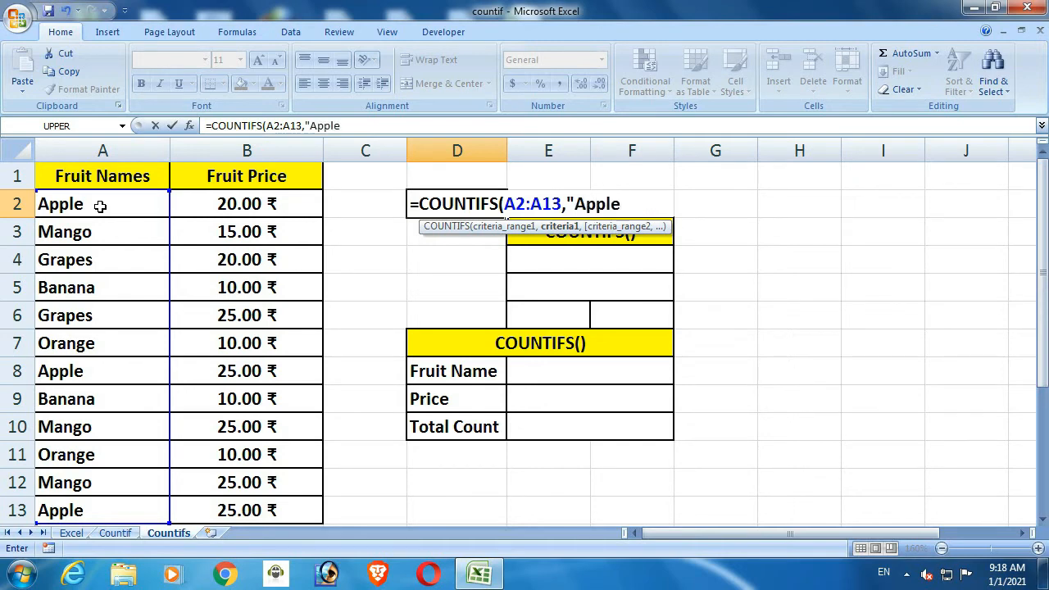
type("\",")
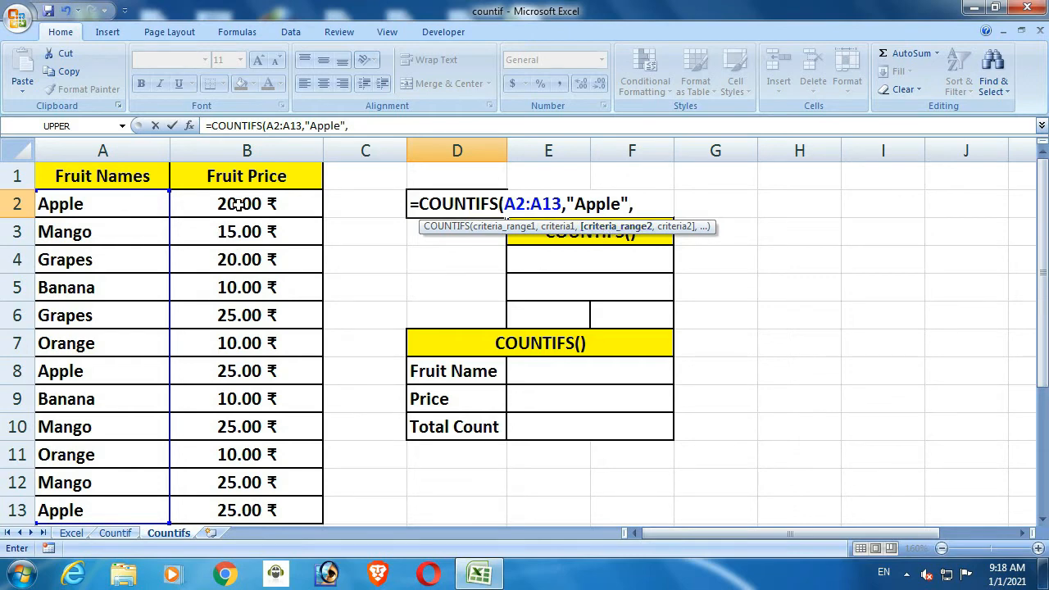
left_click_drag(256, 205, 269, 507)
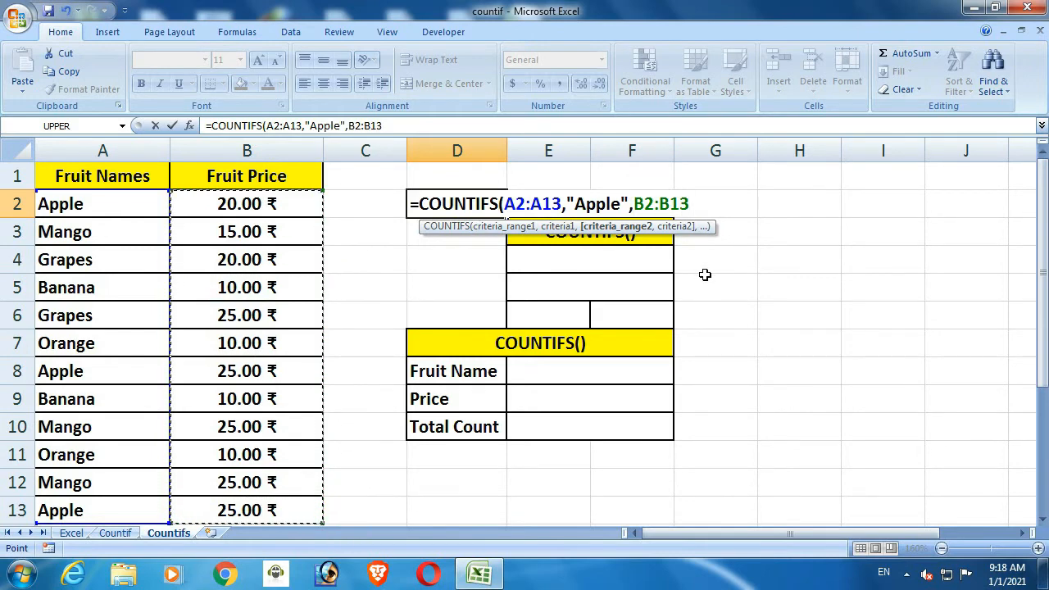
type(",")
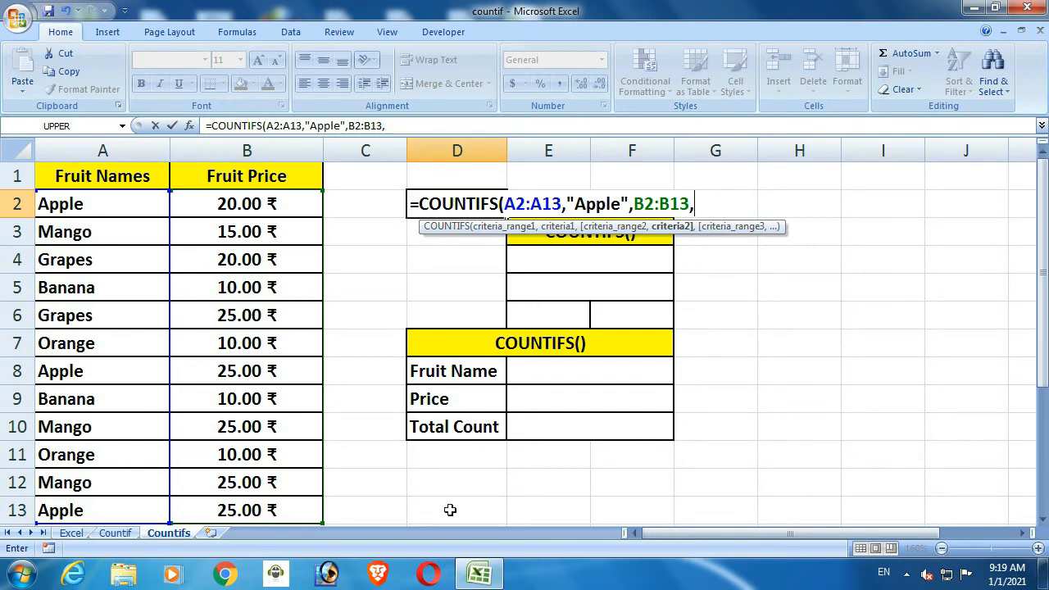
left_click(224, 509)
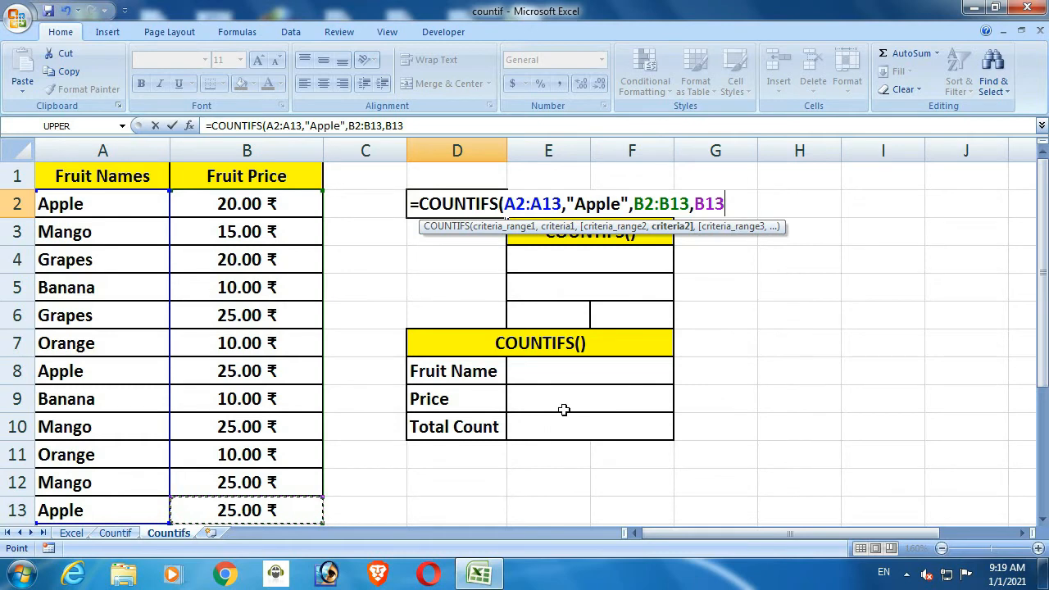
key("BackSpace")
key("BackSpace")
key("BackSpace")
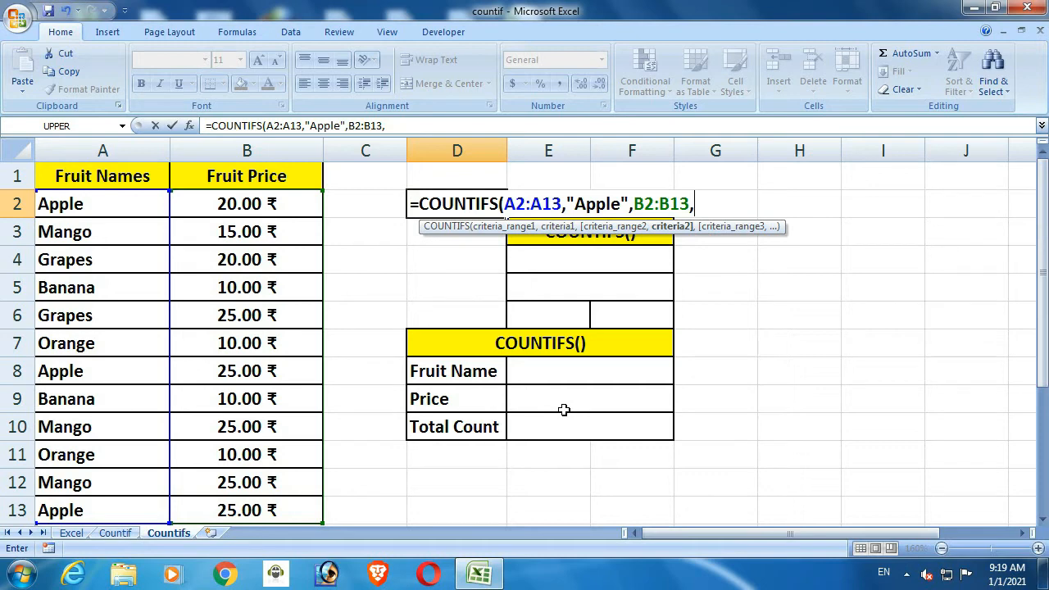
Complete the COUNTIFS formula in D2 with "25" as the price criterion.
type("\"25\")")
key("ctrl+Return")
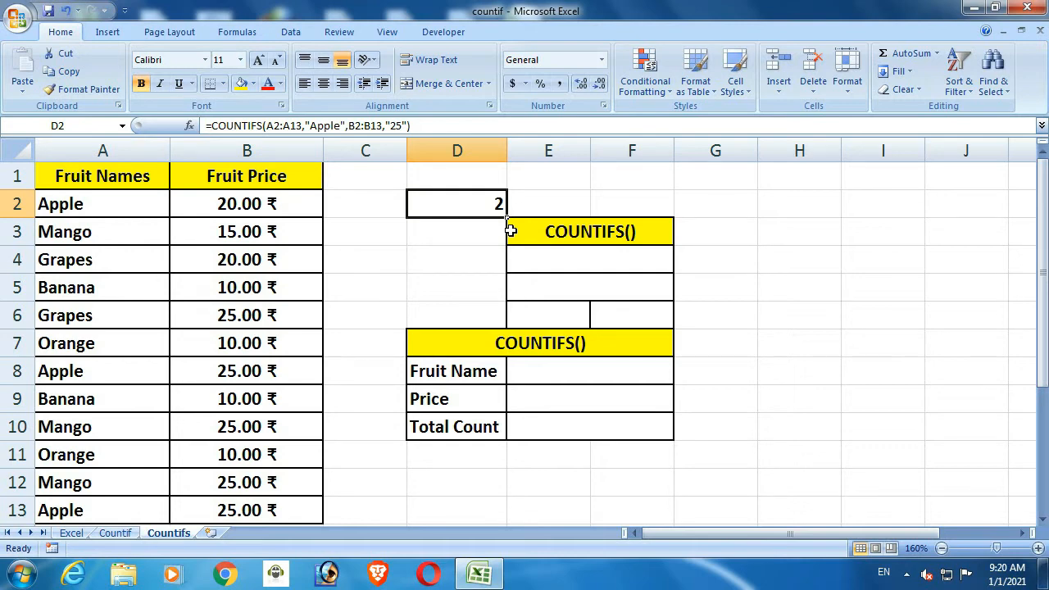
Change the price criterion in D2's COUNTIFS formula to "<25".
left_click(221, 206)
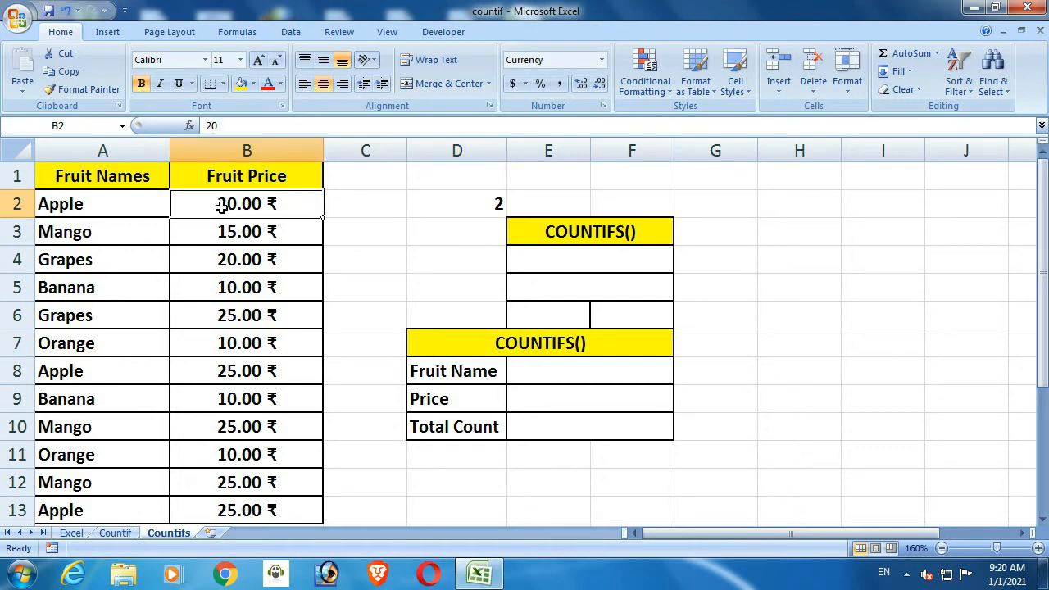
left_click(476, 206)
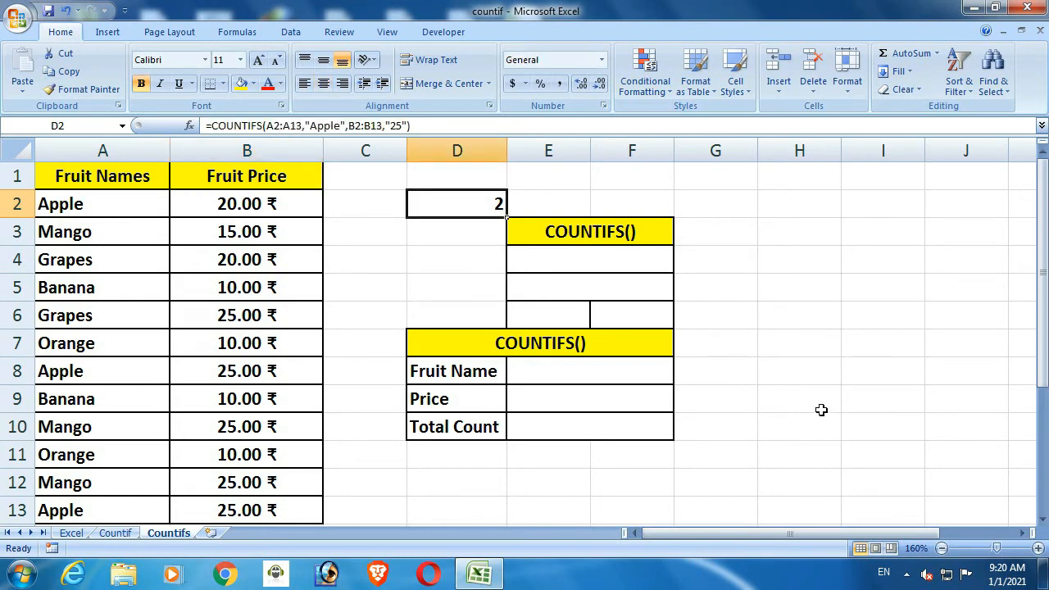
key("F2")
key("Left")
key("Left")
key("Left")
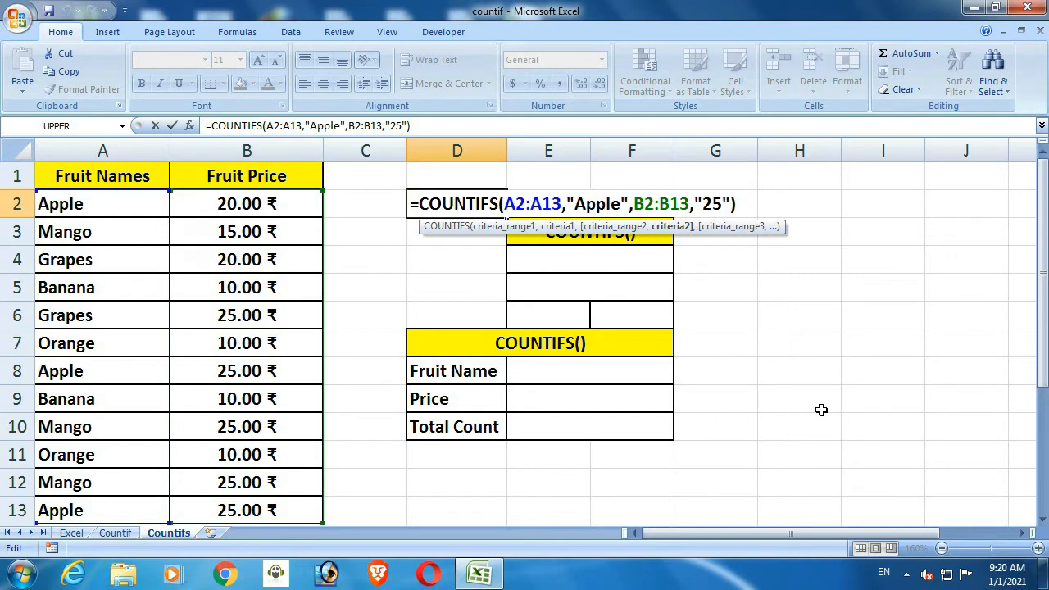
key("Left")
type("<")
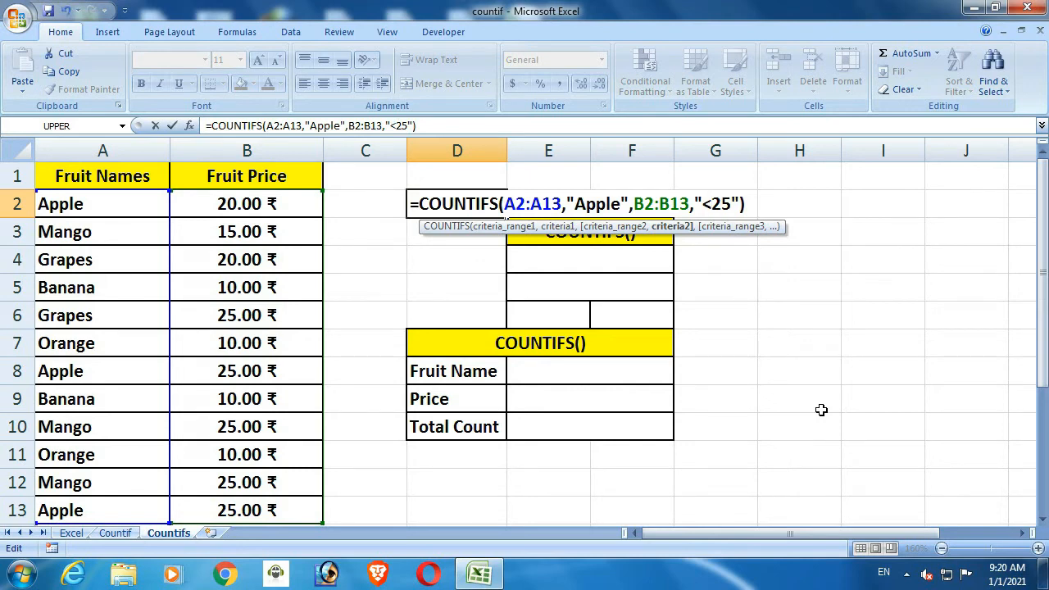
key("Return")
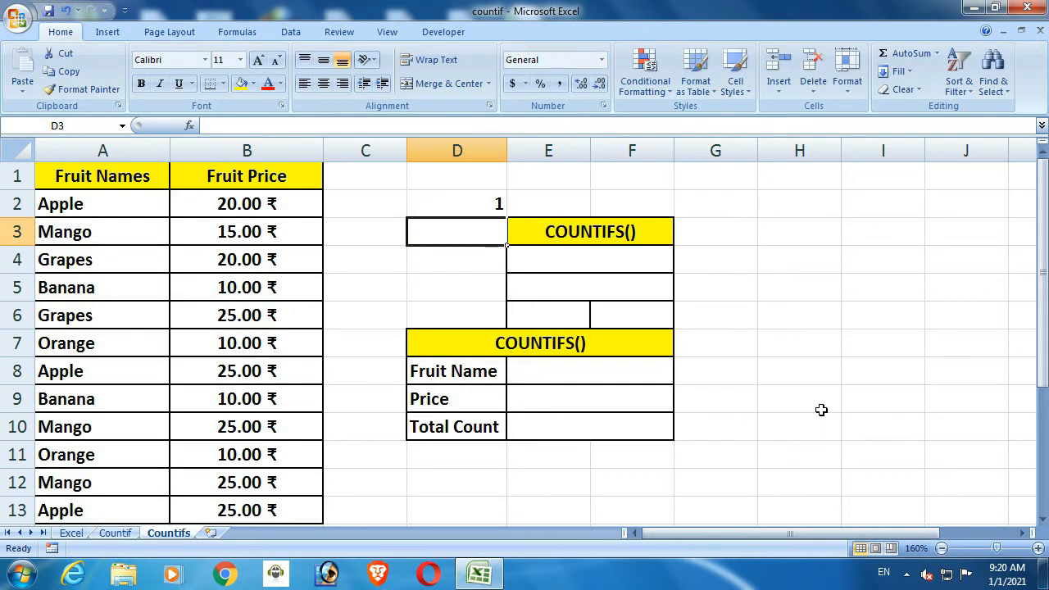
Check D2's COUNTIFS result against the fruit name and price in row 2.
left_click(473, 201)
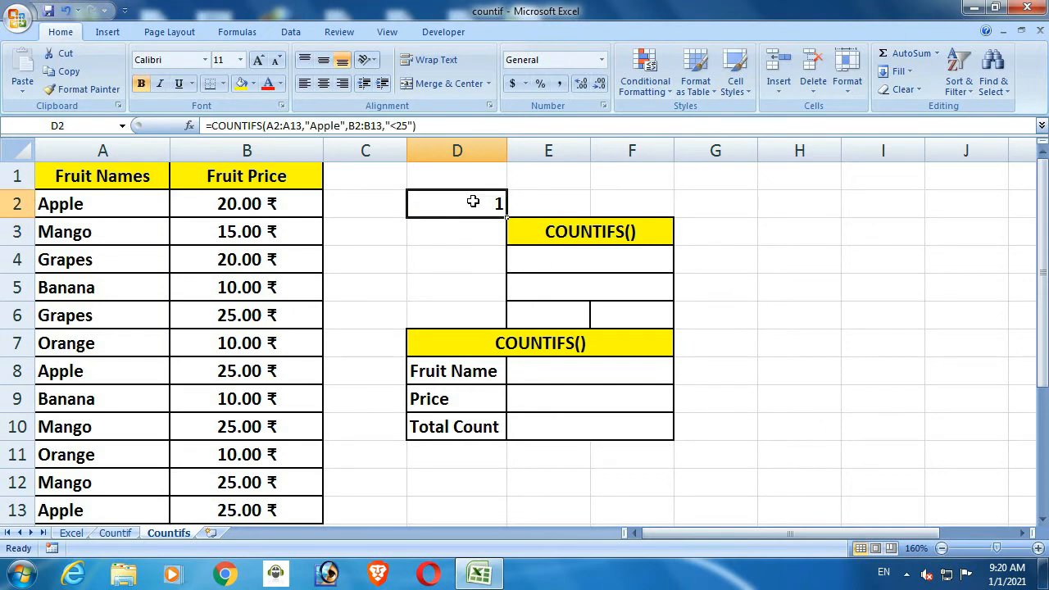
left_click(211, 215)
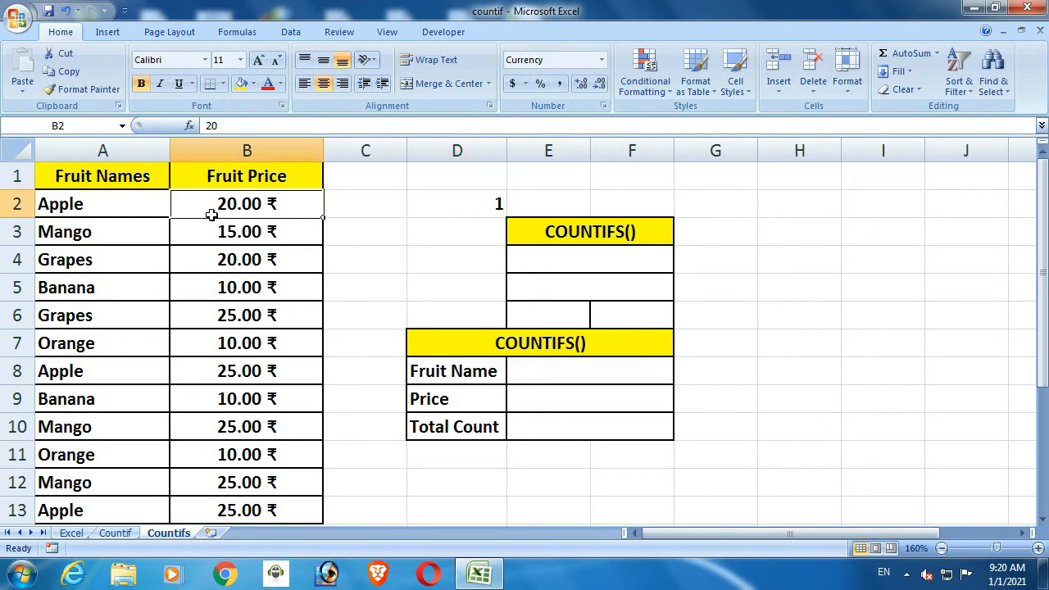
left_click(86, 202)
left_click(495, 202)
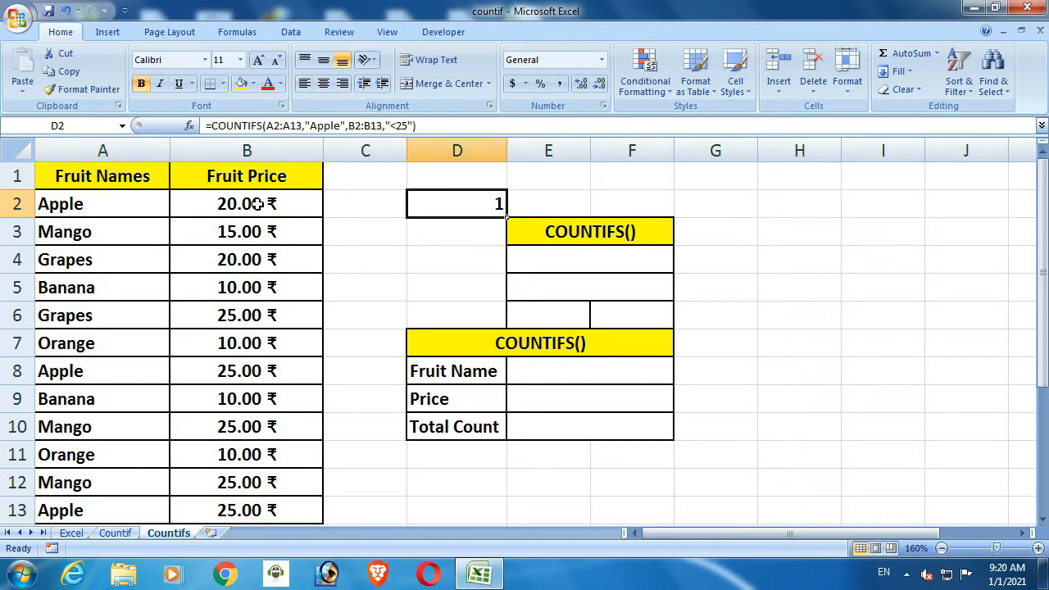
left_click(256, 205)
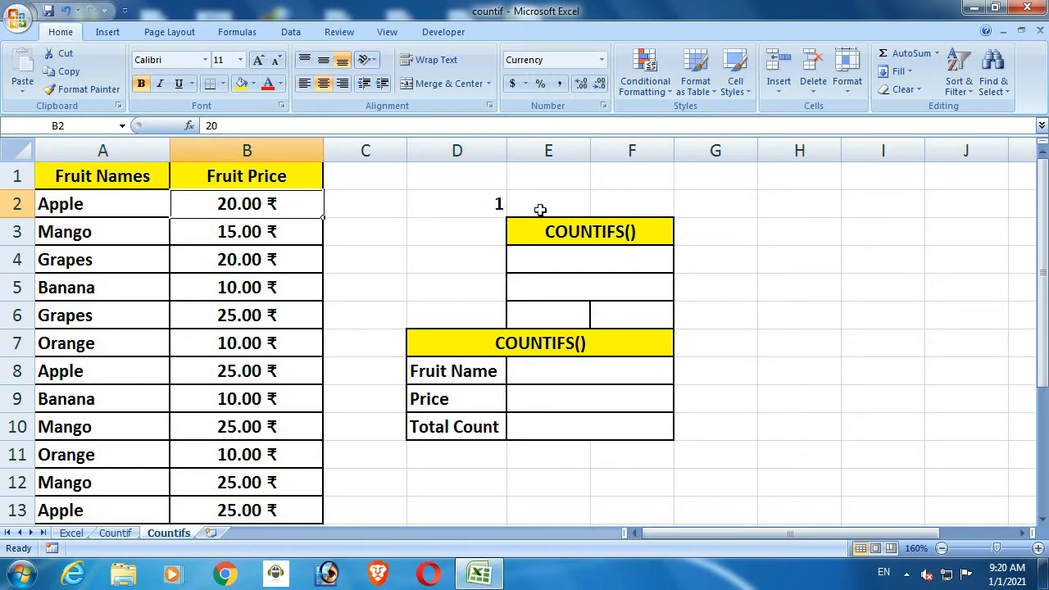
Begin a COUNTIFS formula in merged cell E4 with the fruit names A2:A13 as the criteria range.
left_click(546, 259)
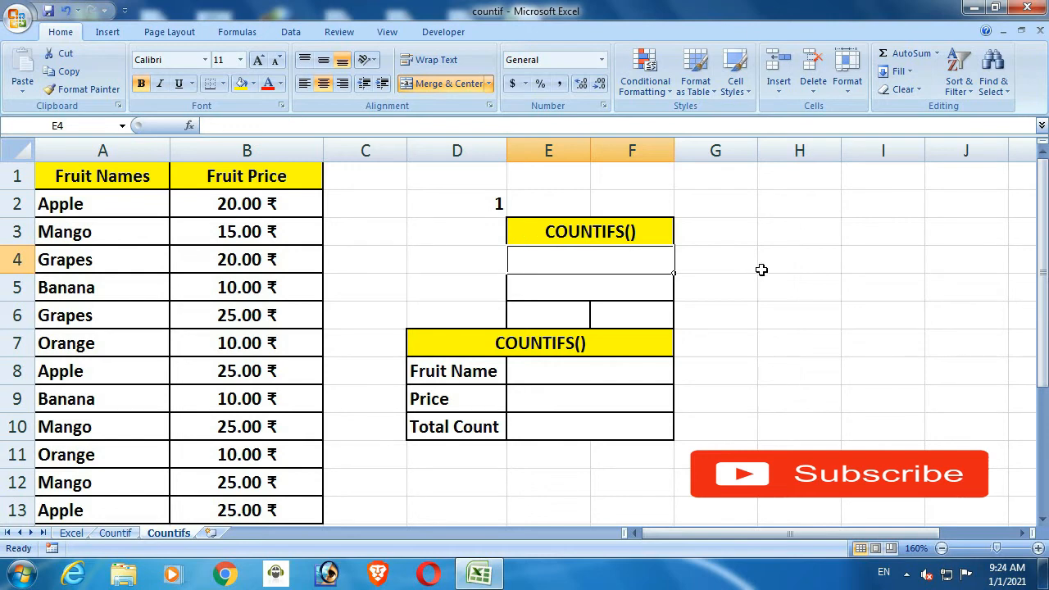
type("=")
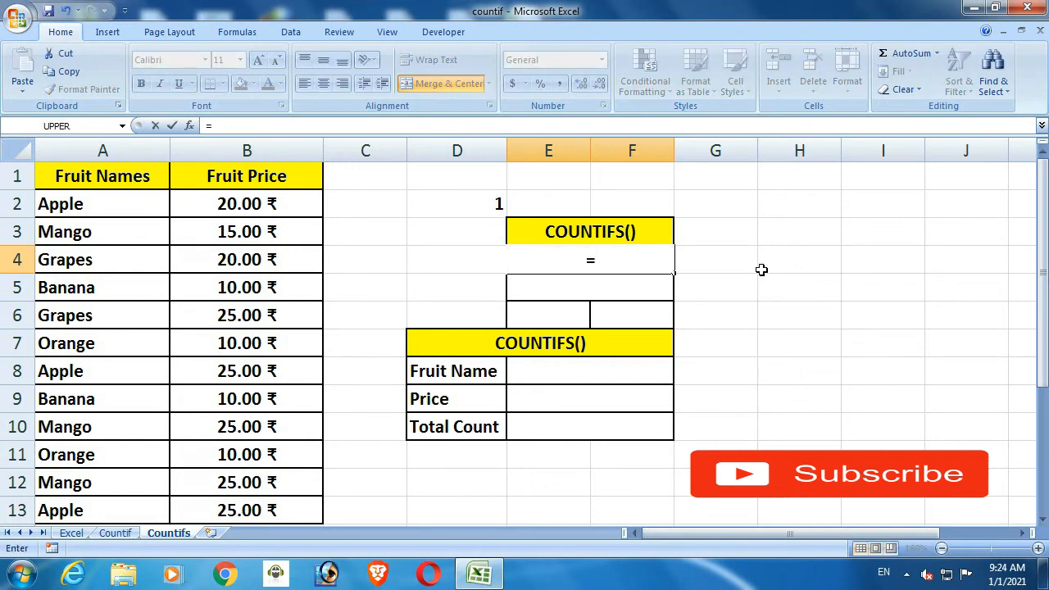
type("COUN")
key("Down")
key("Down")
key("Down")
key("Down")
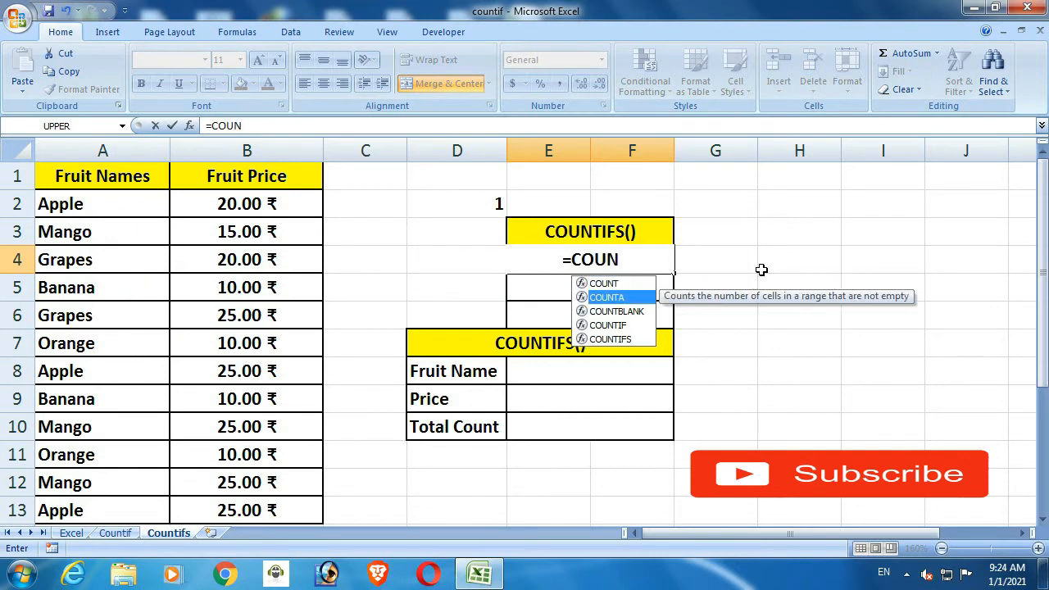
key("Tab")
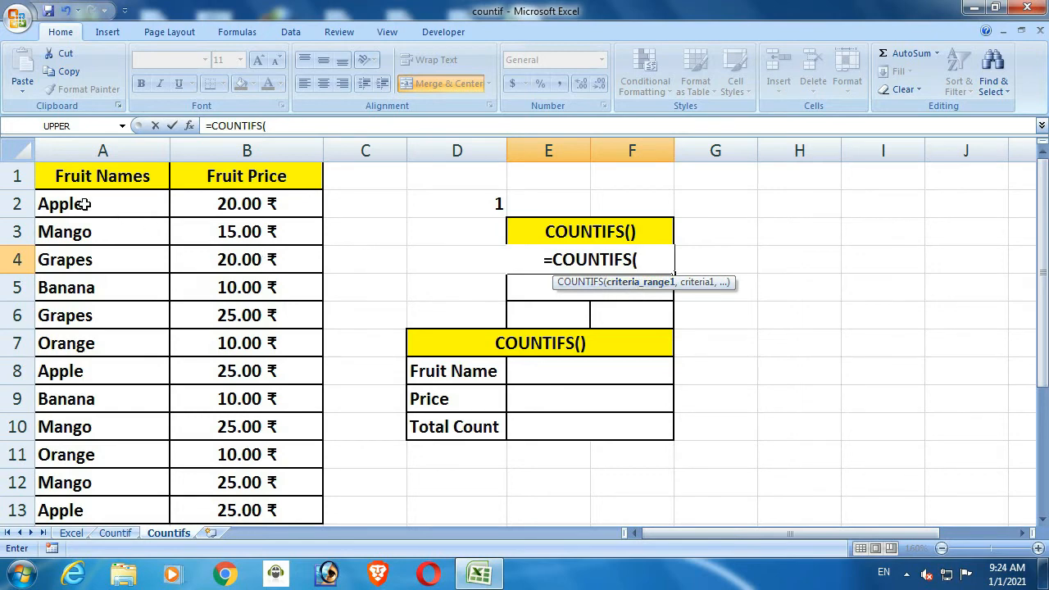
left_click_drag(84, 204, 92, 512)
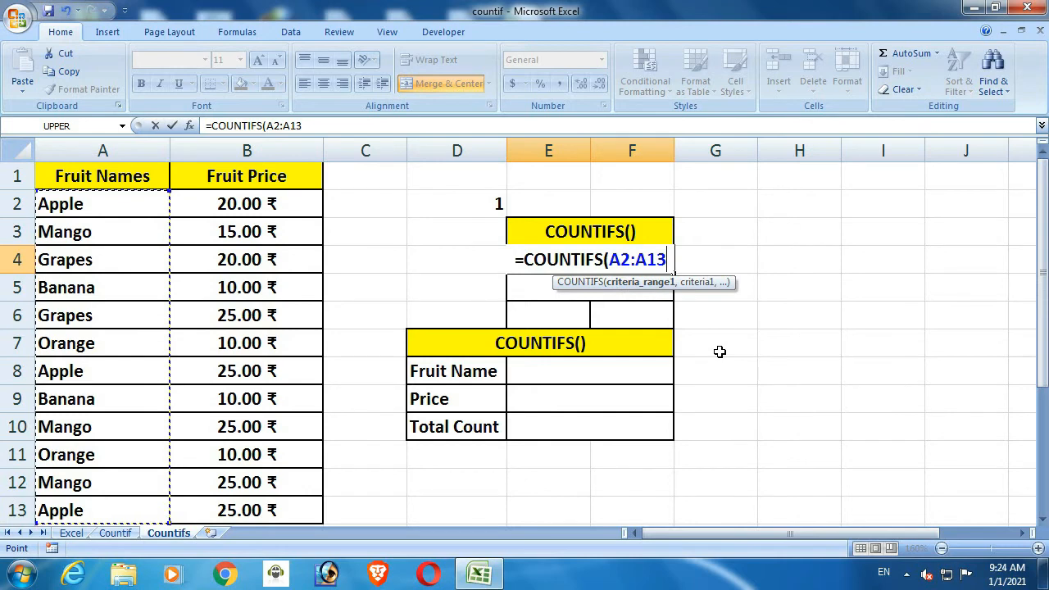
type(",")
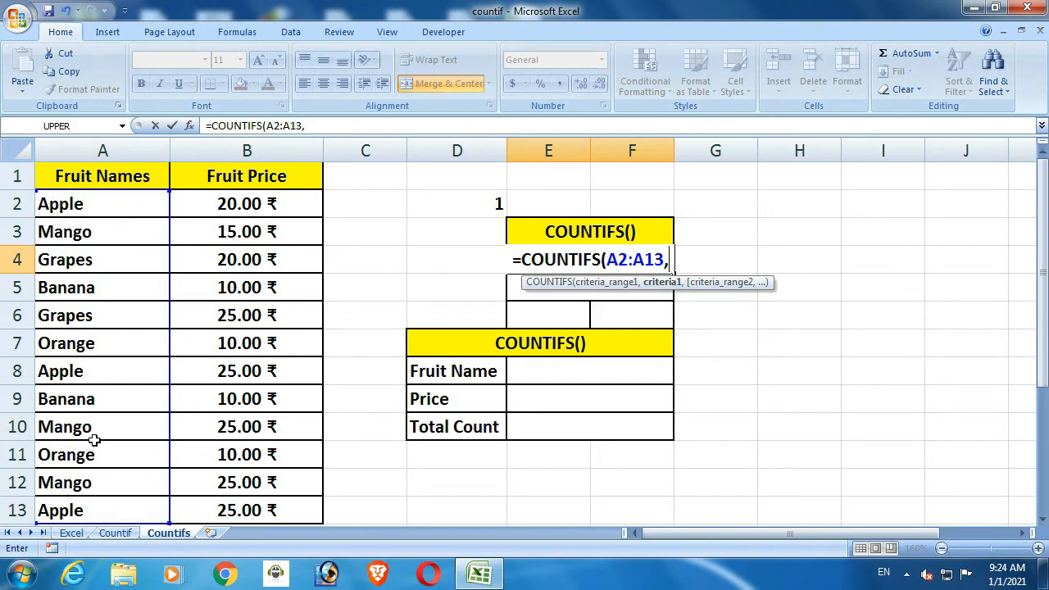
Complete E4's COUNTIFS formula with cell A3 as the criterion and review the entered formula.
left_click(100, 234)
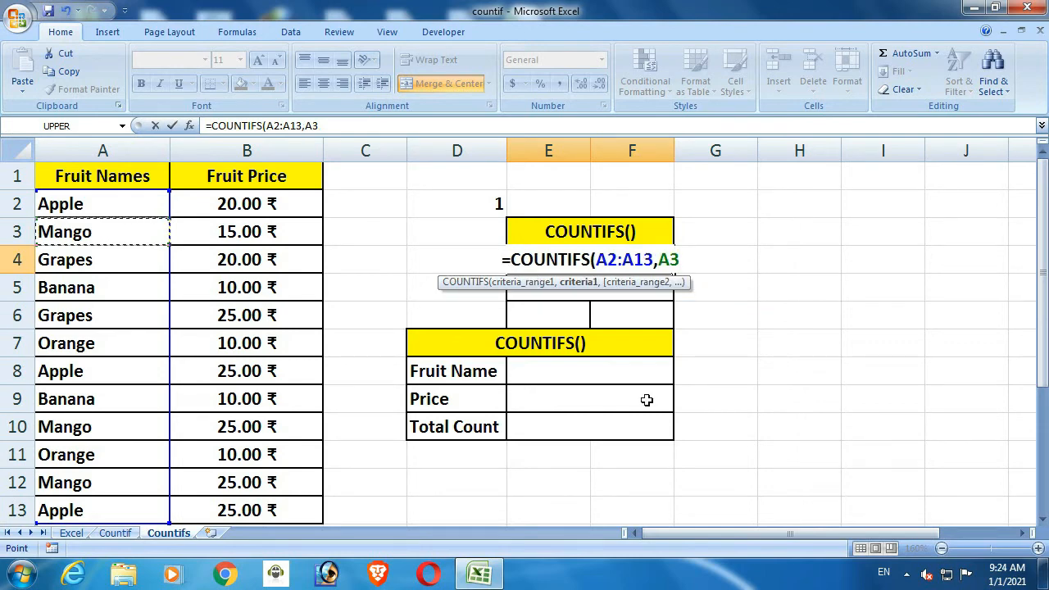
type(")")
key("Return")
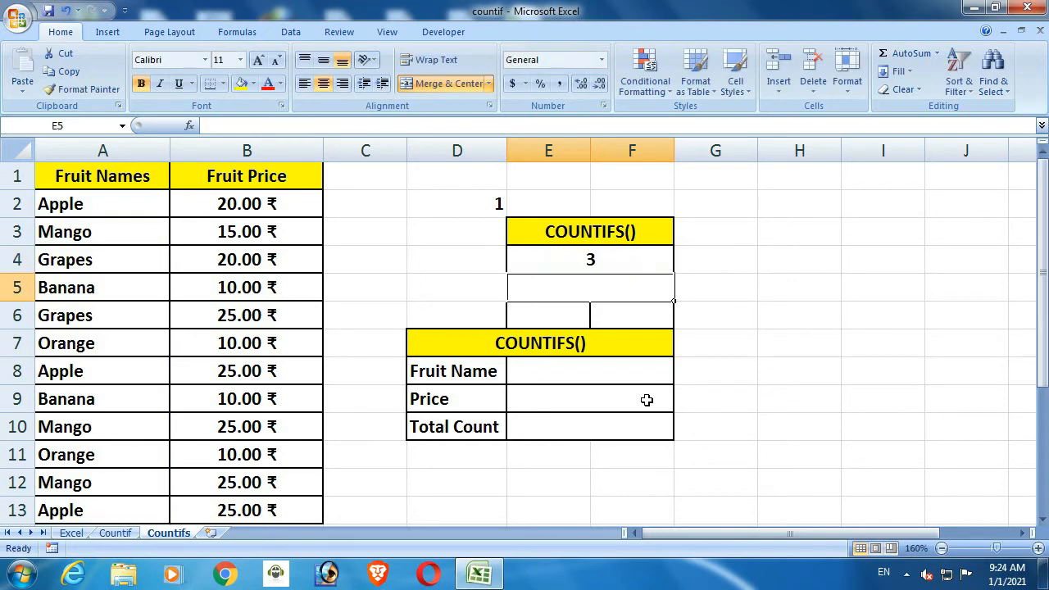
left_click(630, 262)
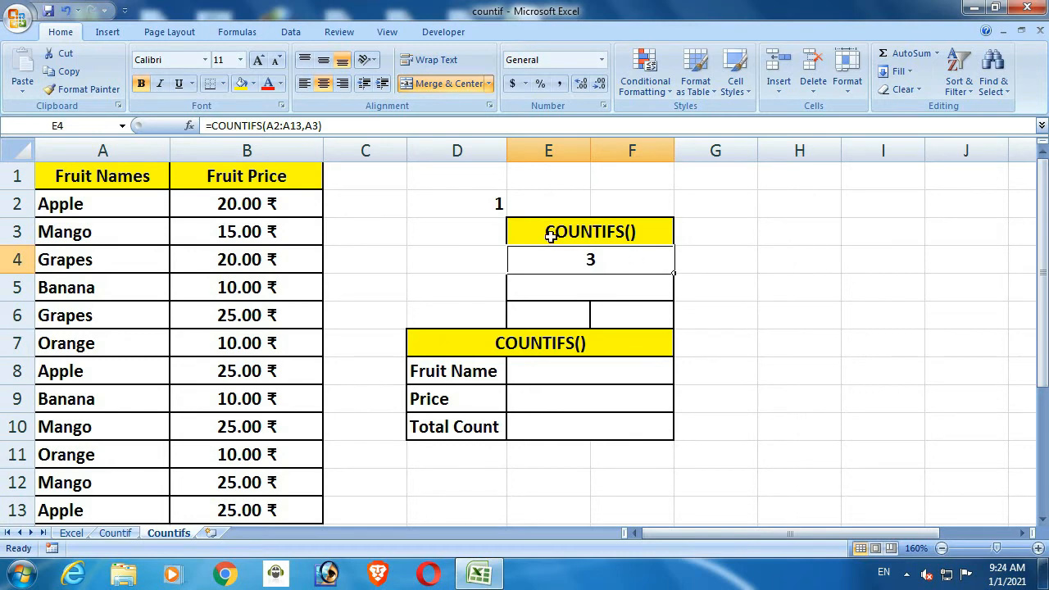
Begin a COUNTIFS formula in merged cell E5 with the fruit names A2:A13 as the criteria range.
double_click(640, 292)
type("=")
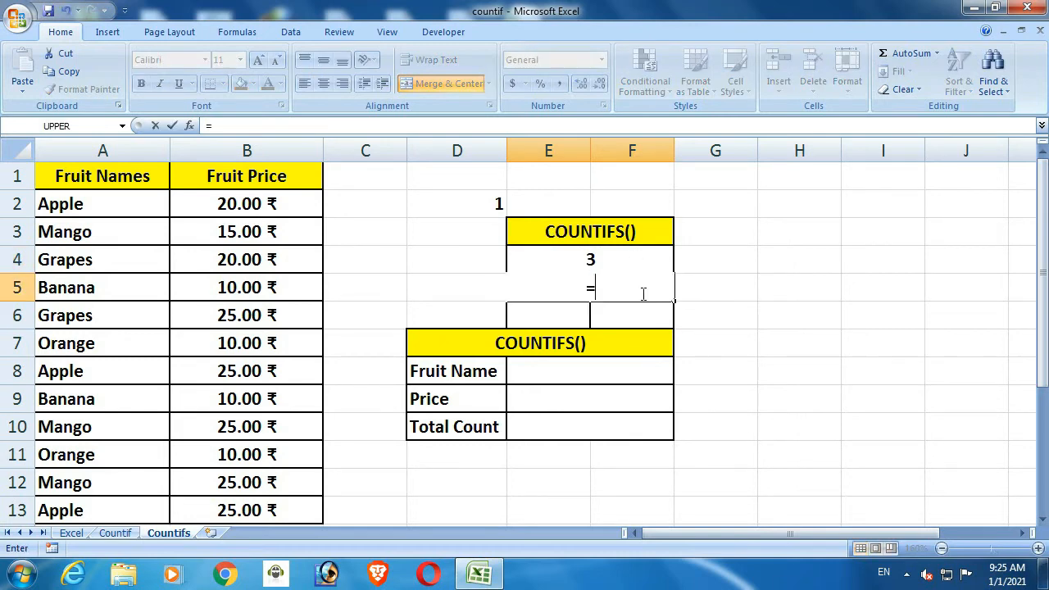
type("COUN")
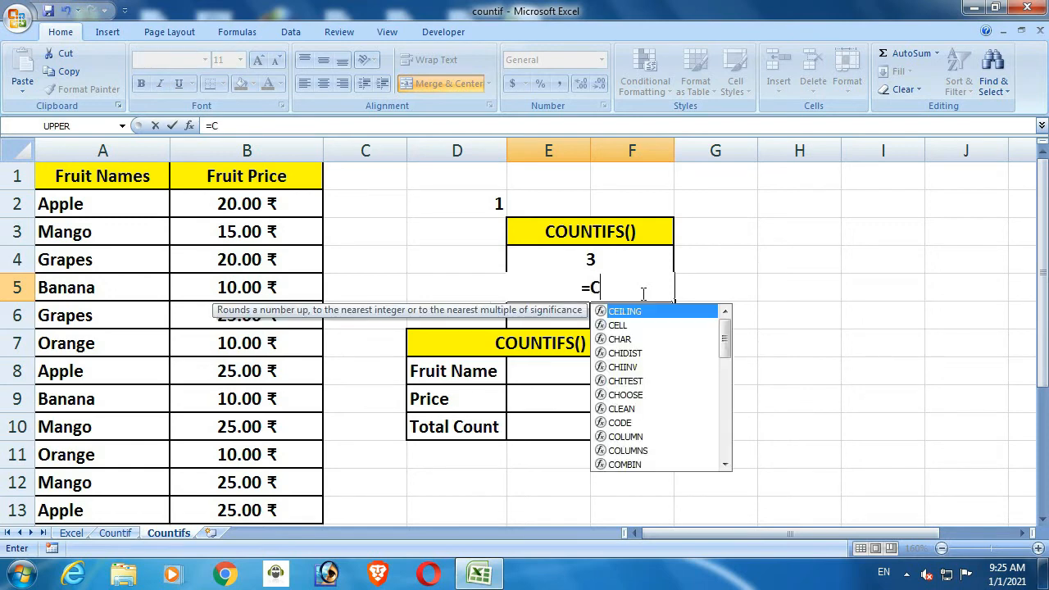
key("Down")
key("Down")
key("Down")
key("Down")
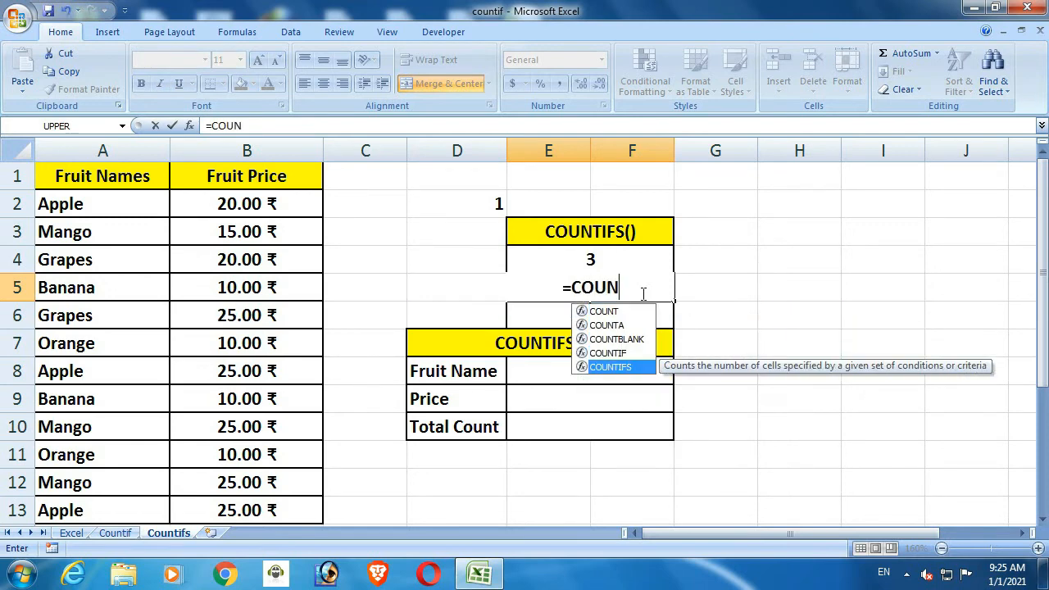
key("Tab")
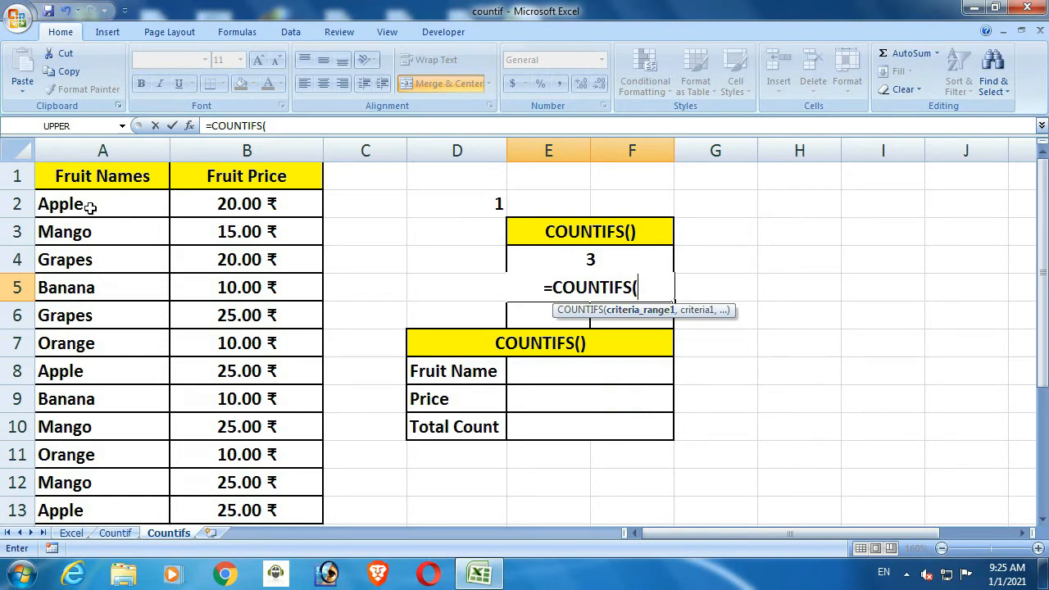
left_click_drag(91, 207, 92, 506)
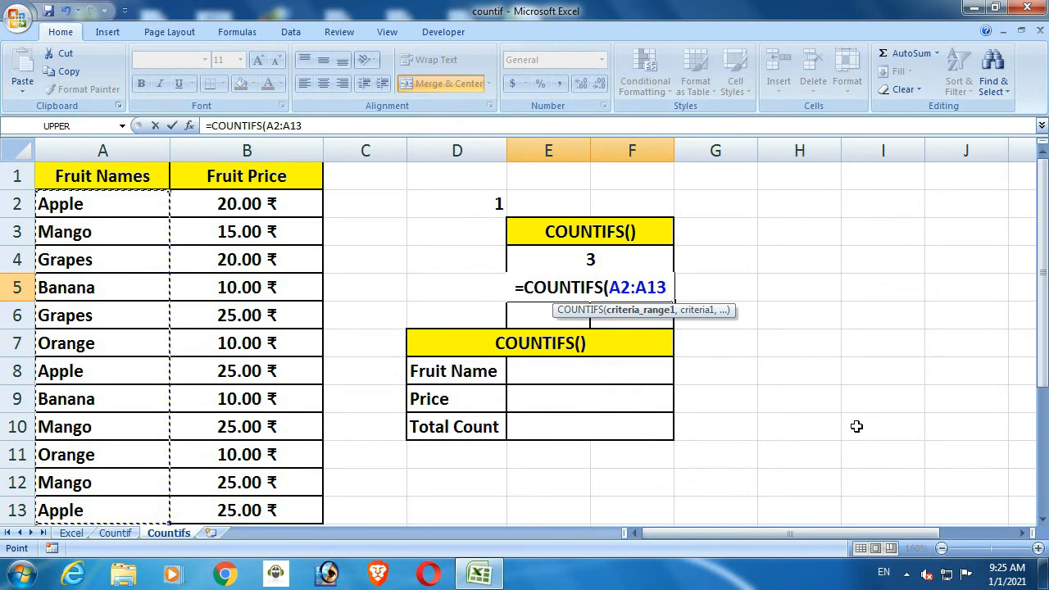
type(",")
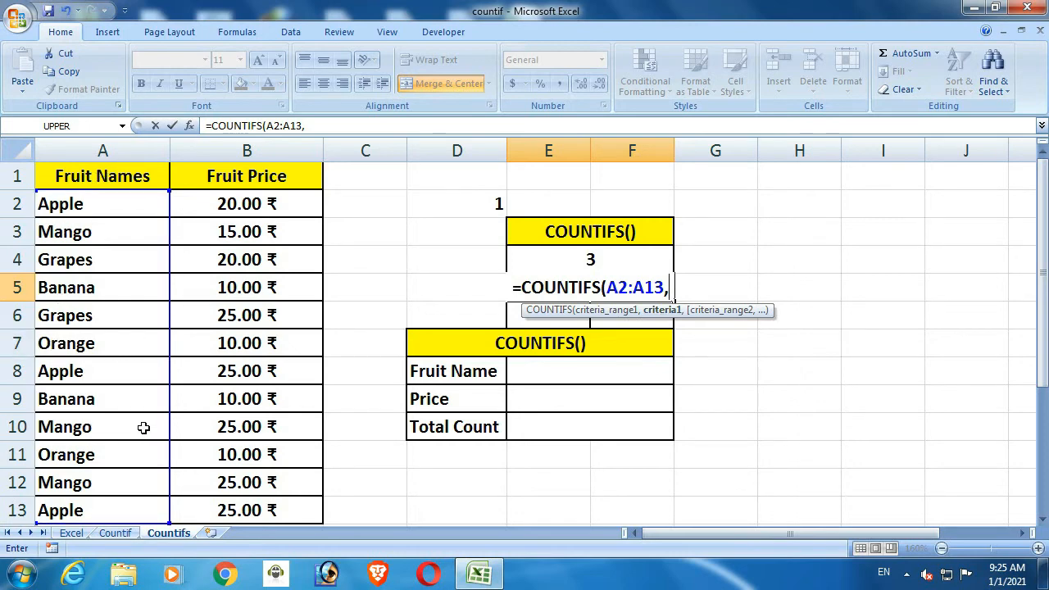
left_click(98, 206)
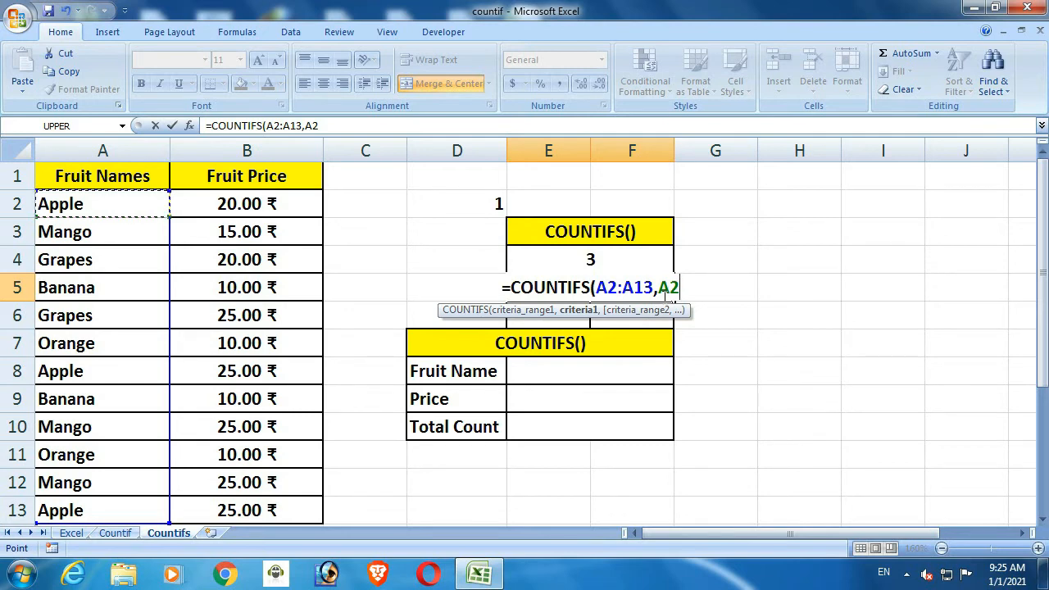
key("BackSpace")
key("BackSpace")
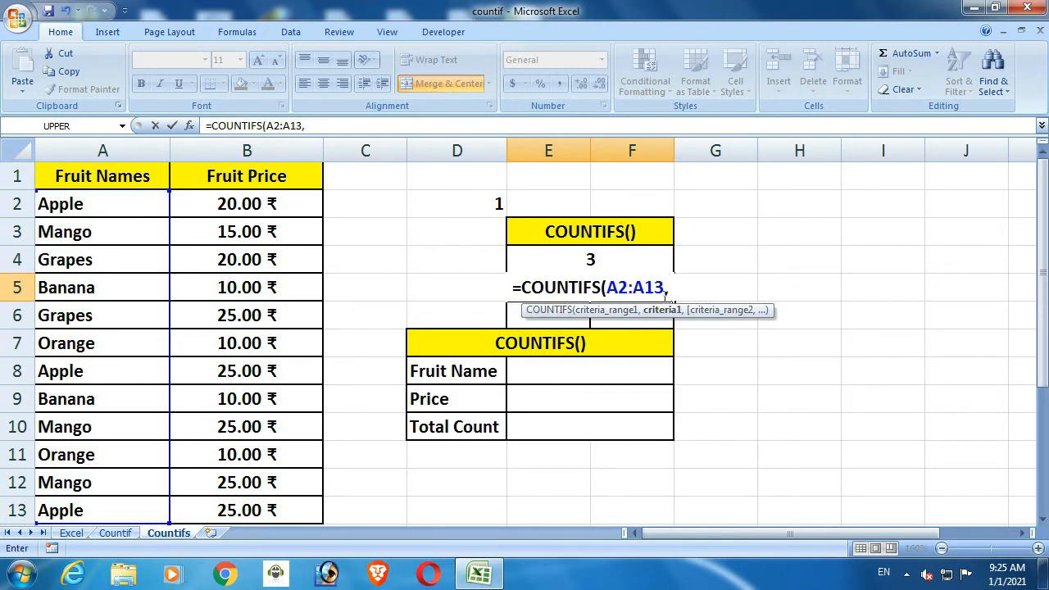
Complete E5's COUNTIFS formula with the text "Apple" as the criterion and review the entered formula.
type("\"")
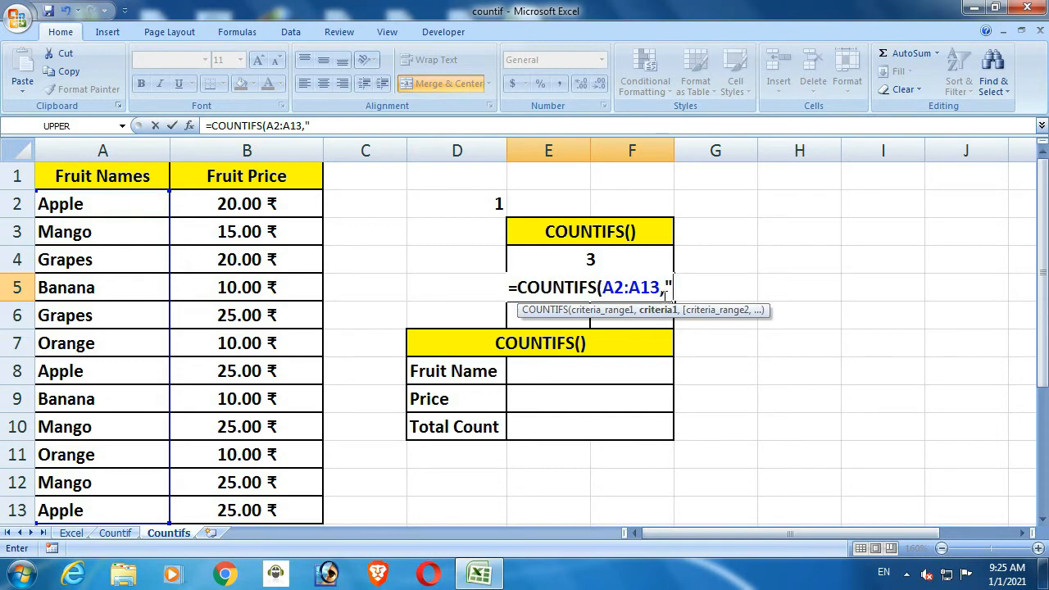
type("A")
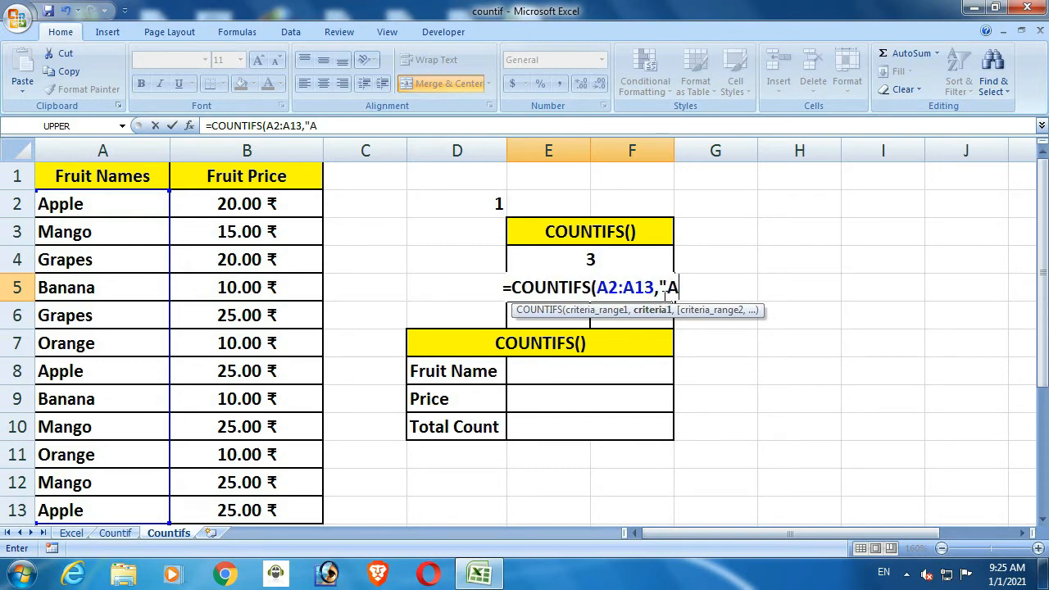
type("pple")
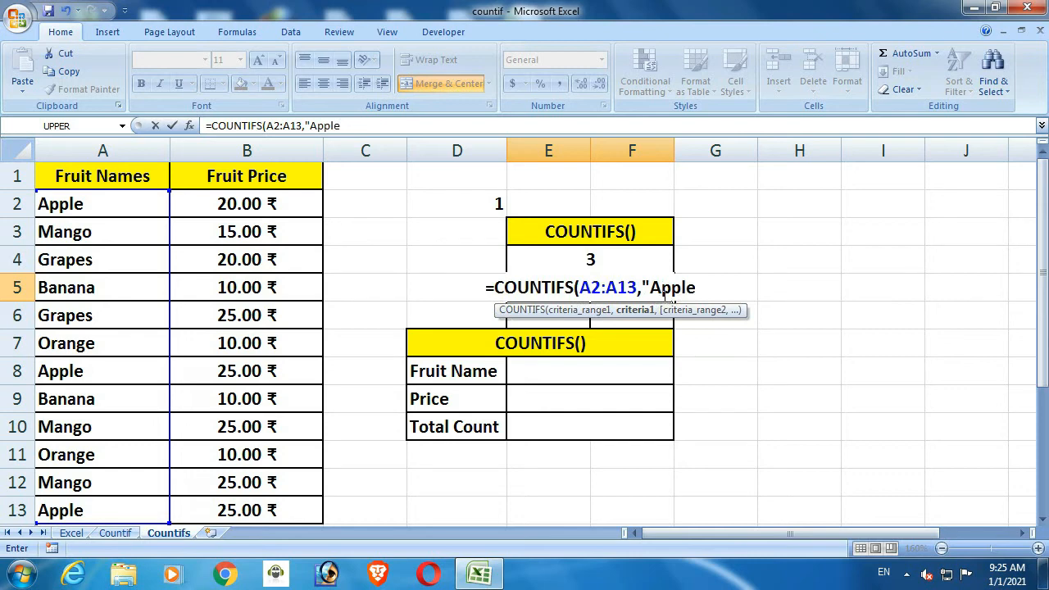
type("\"")
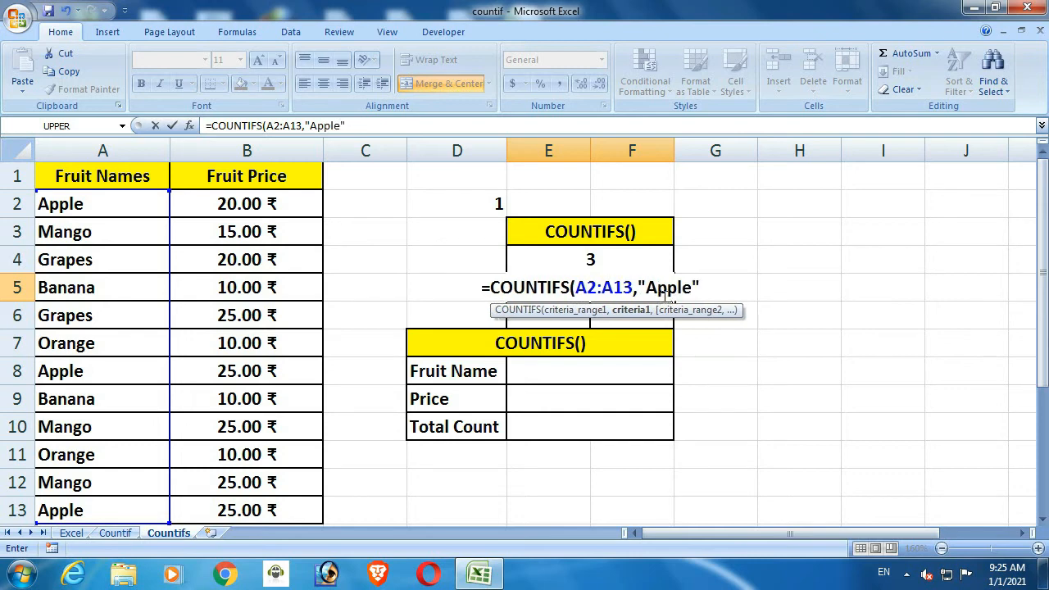
type(")")
key("Return")
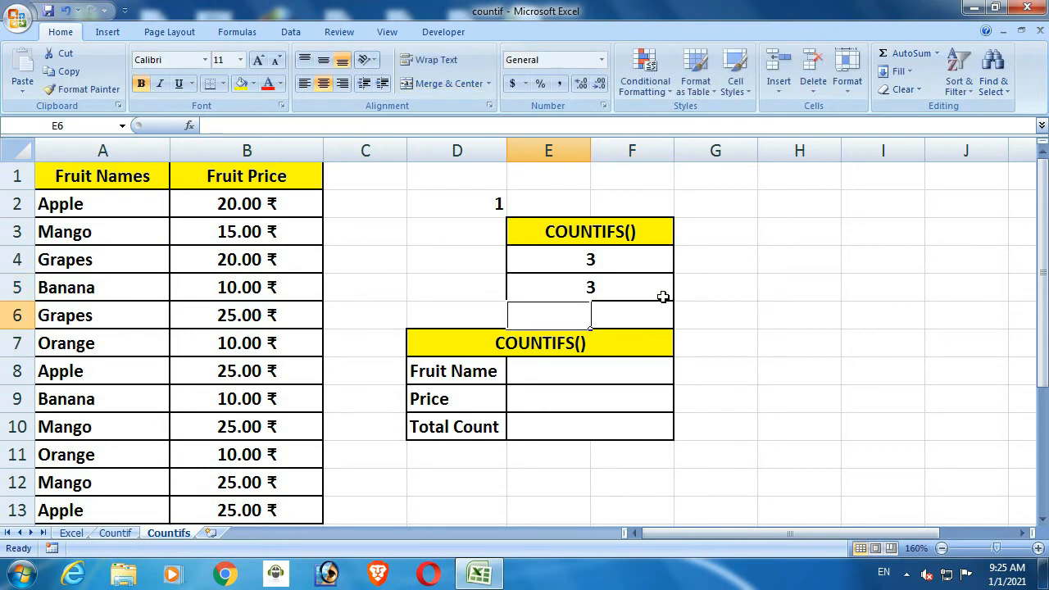
left_click(615, 289)
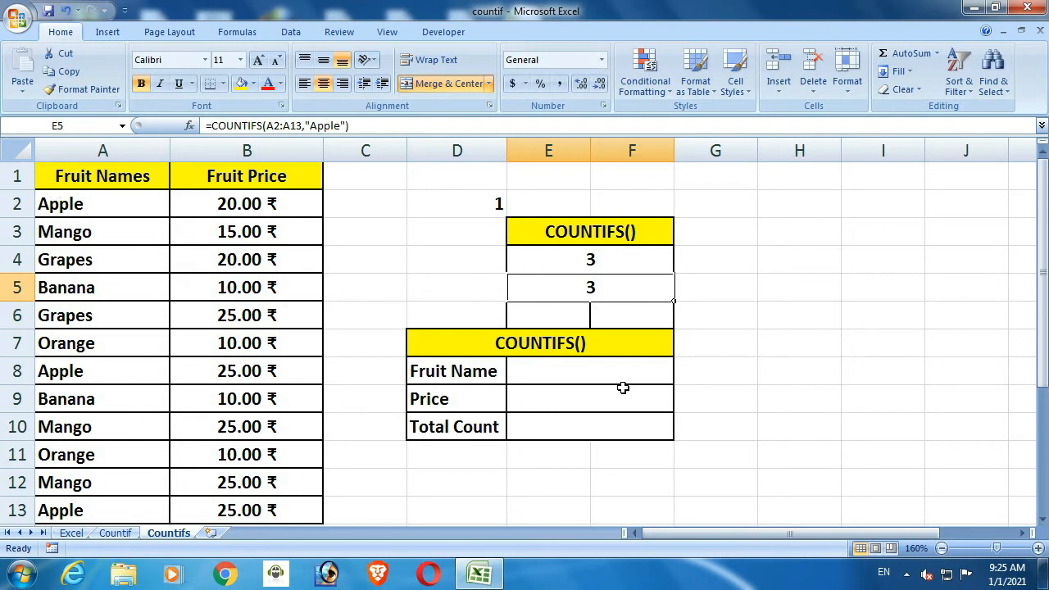
Begin a COUNTIFS formula in cell F6 with the fruit names A2:A13 as the criteria range.
double_click(657, 318)
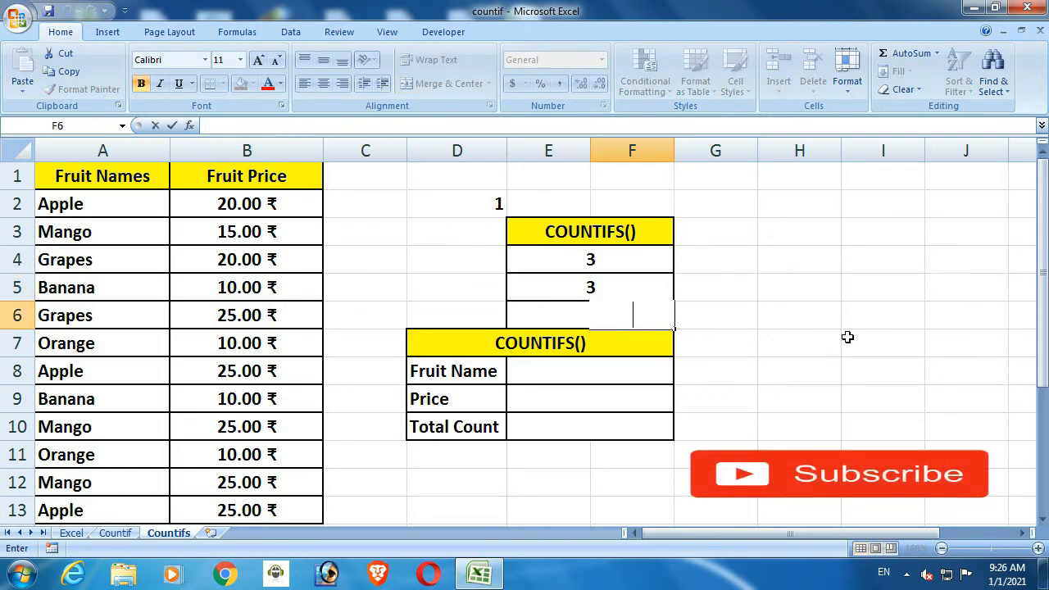
type("=COUN")
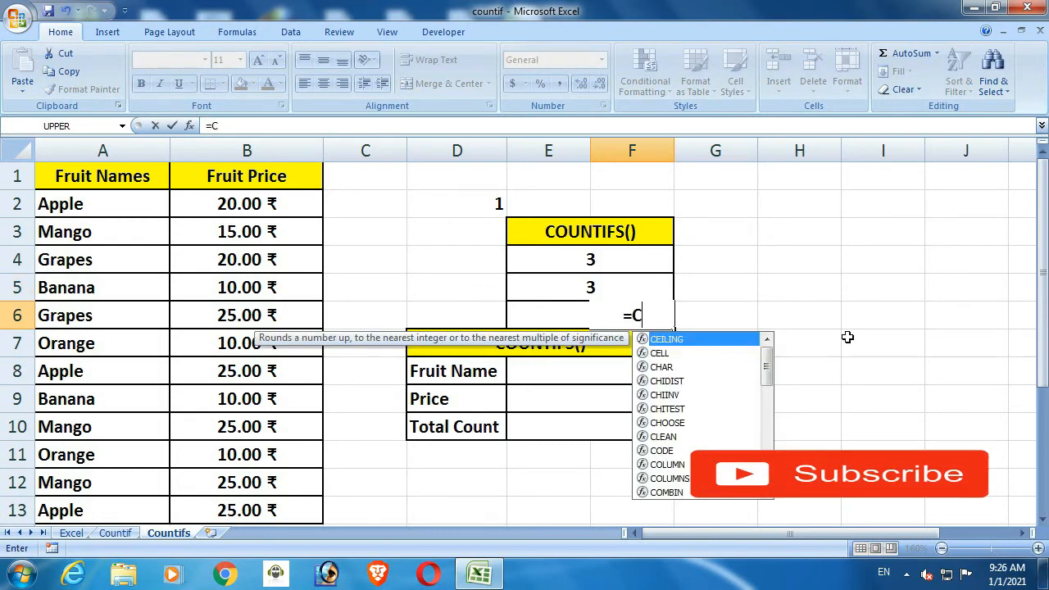
key("Down")
key("Down")
key("Down")
key("Down")
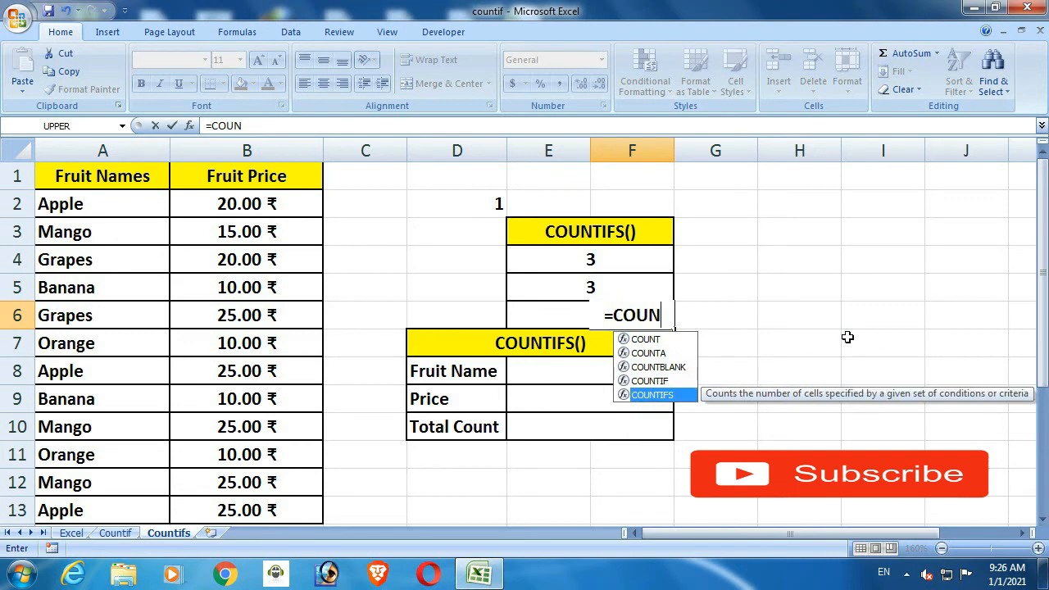
key("Tab")
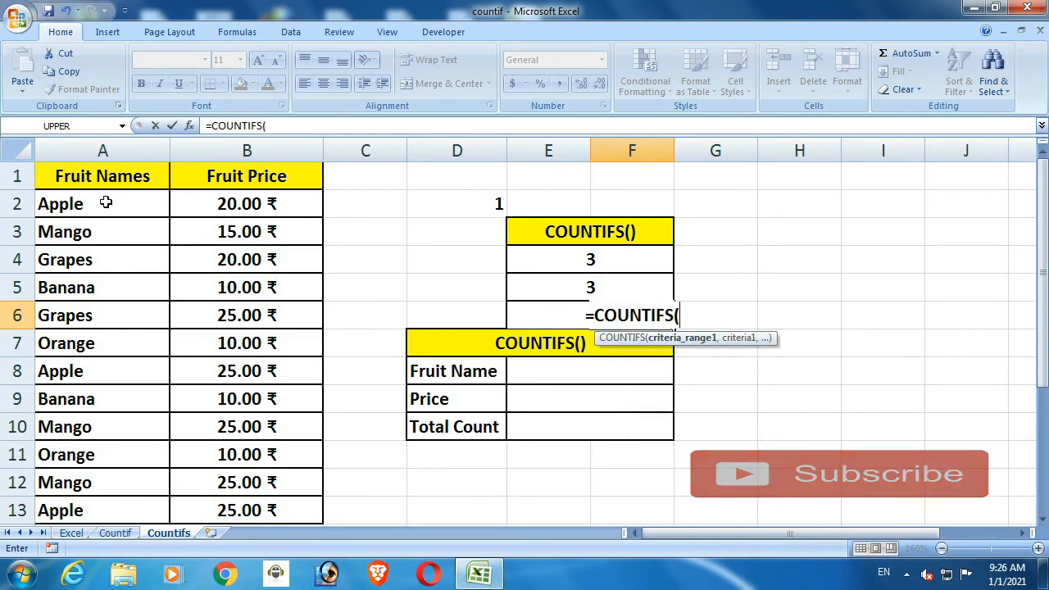
left_click_drag(106, 204, 109, 513)
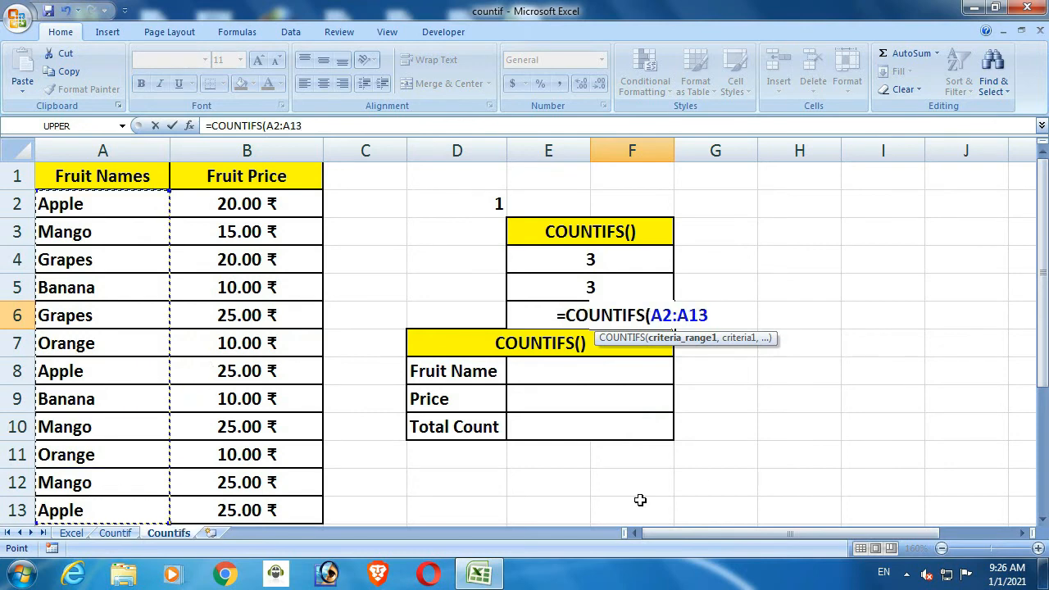
type(",")
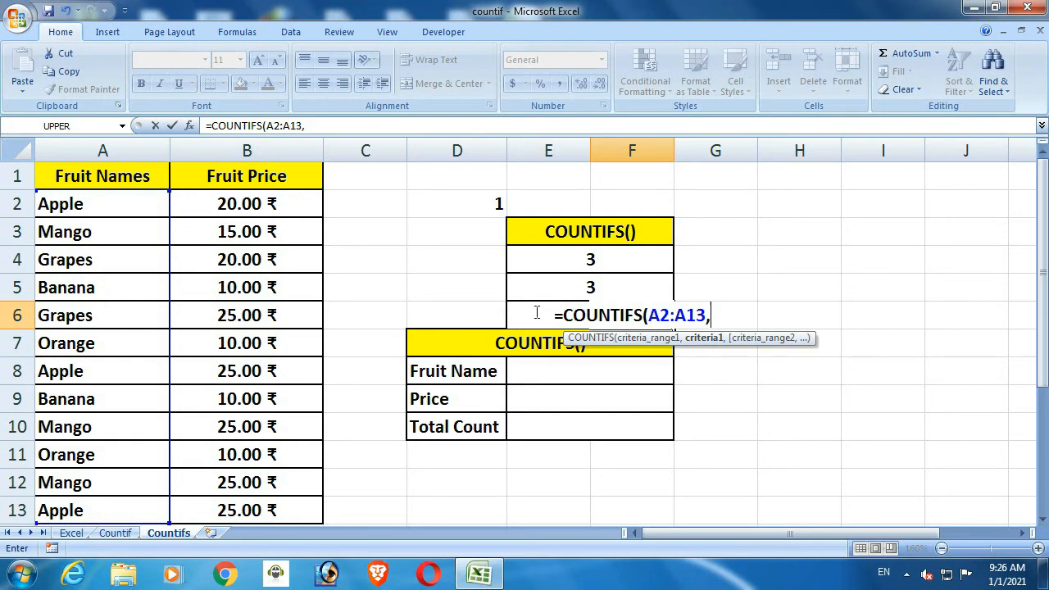
Complete F6's COUNTIFS formula with cell E6 as the criterion and review the entered formula.
type("E6")
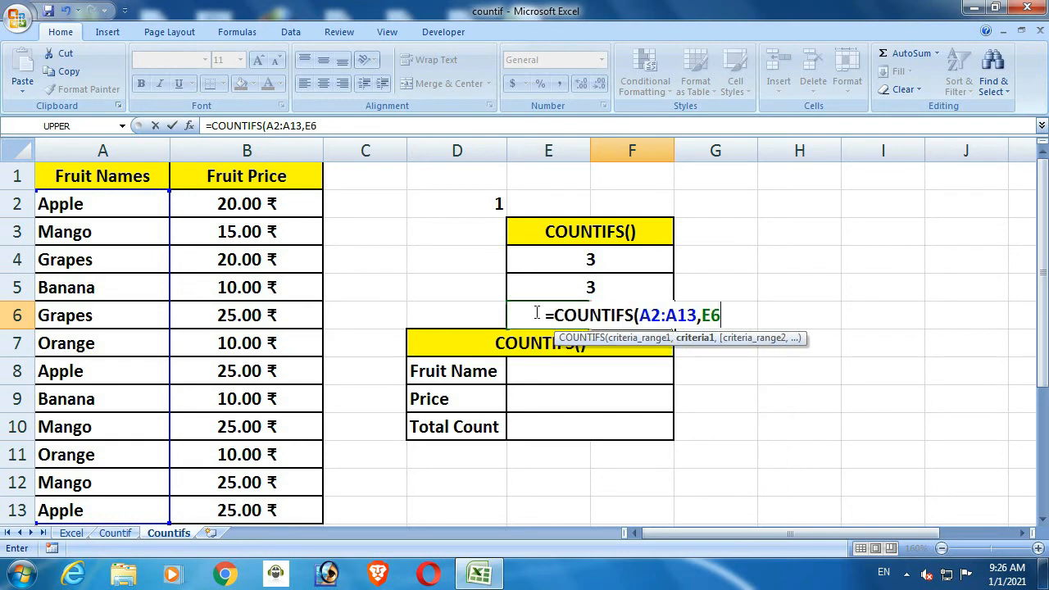
type(")")
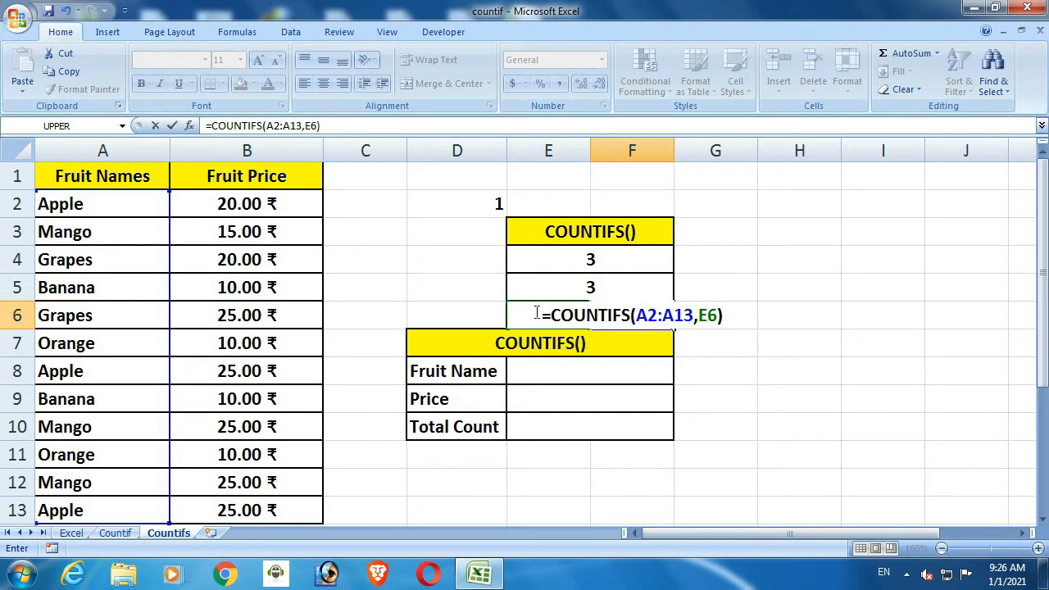
key("Return")
left_click(628, 315)
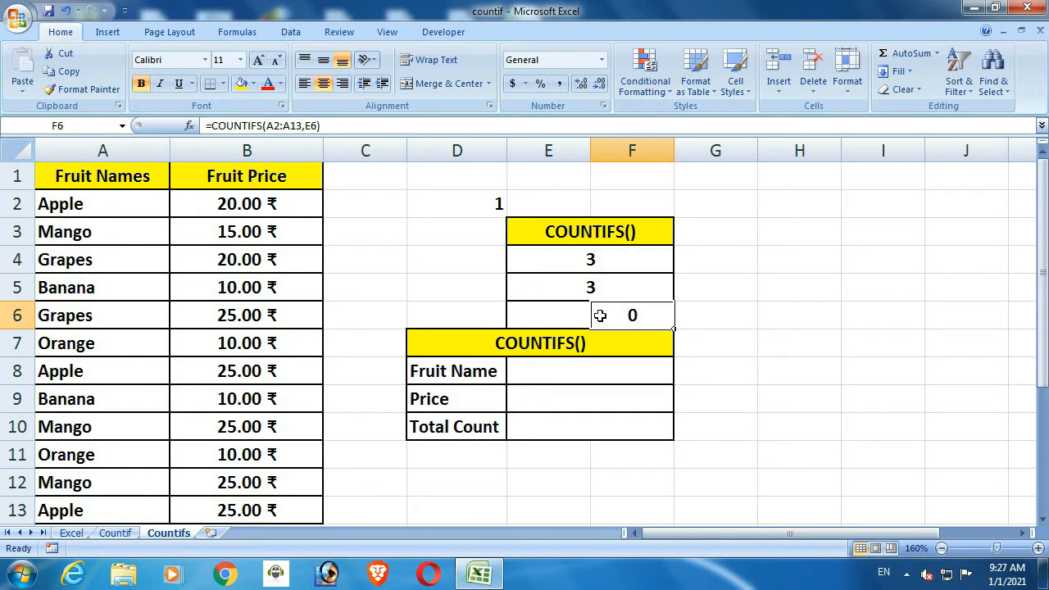
Enter "Orange" in cell E6 as the fruit for F6's formula to count.
left_click(550, 318)
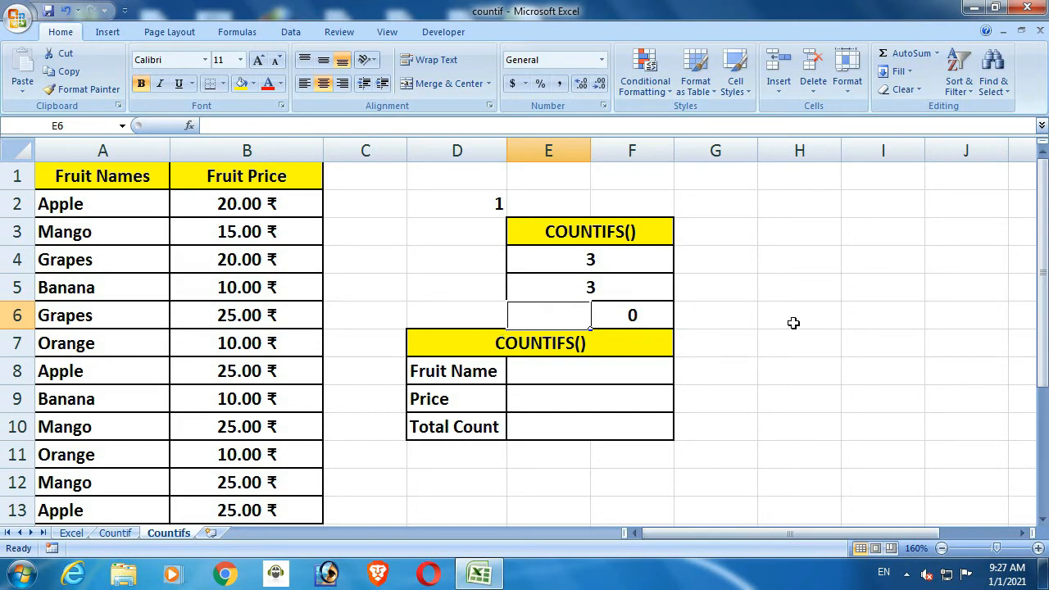
type("Orange")
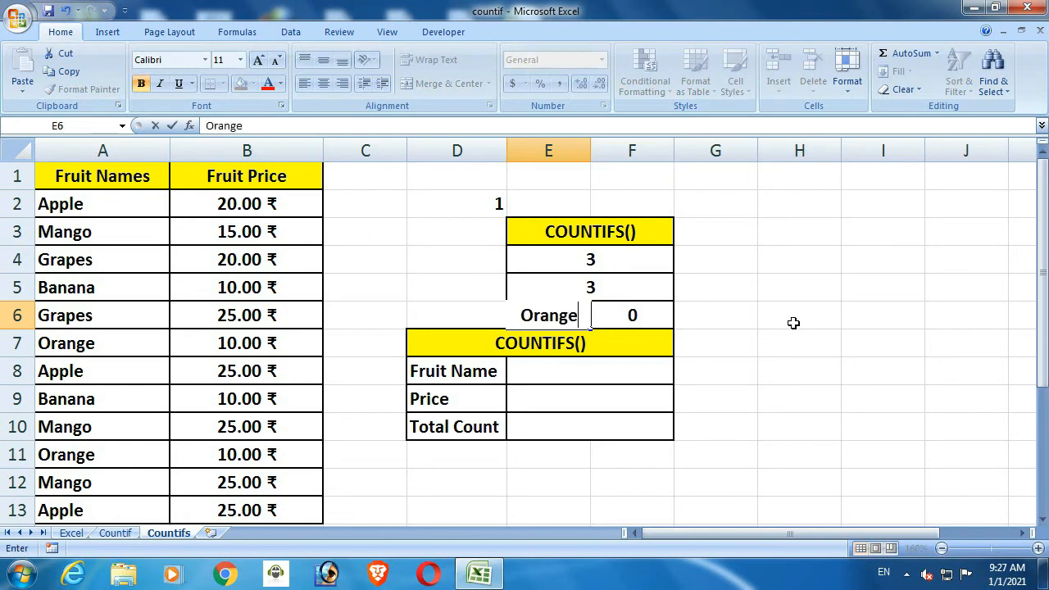
key("Return")
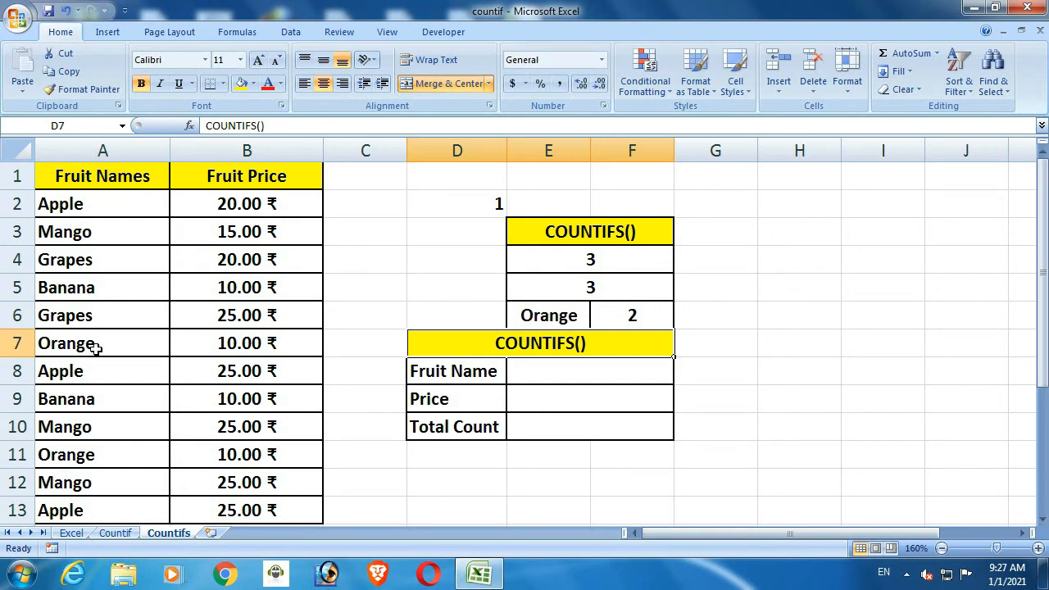
Change the fruit in E6 to "Banana" and check the count in F6.
left_click(572, 315)
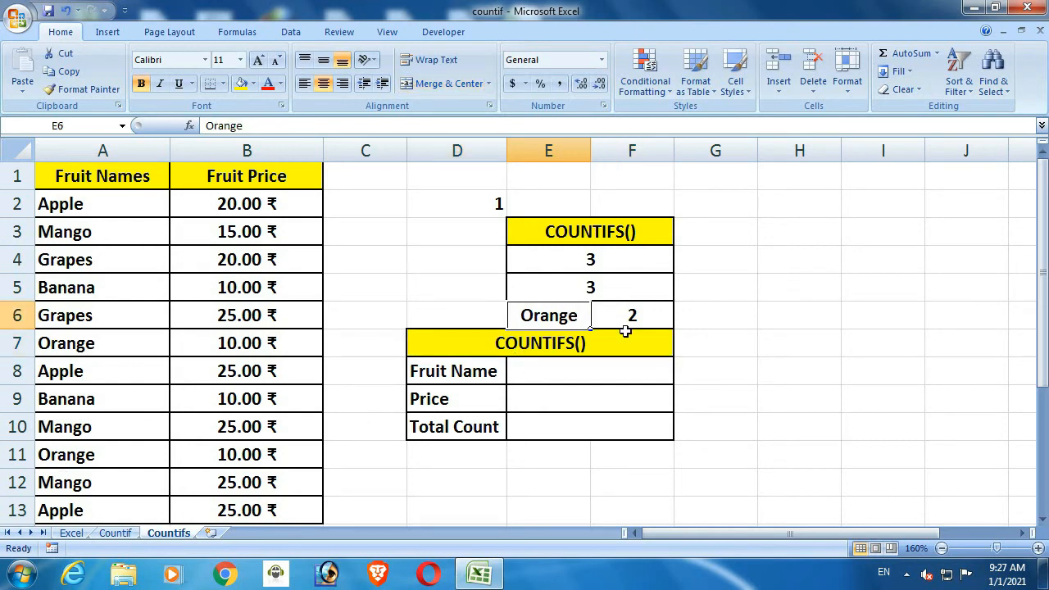
type("Banana")
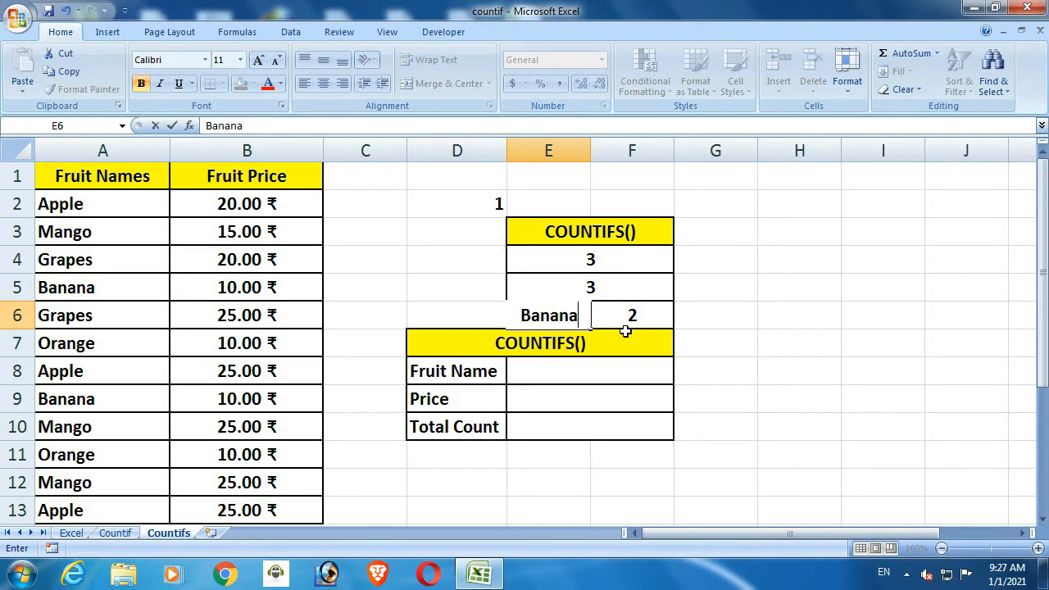
key("Return")
left_click(628, 324)
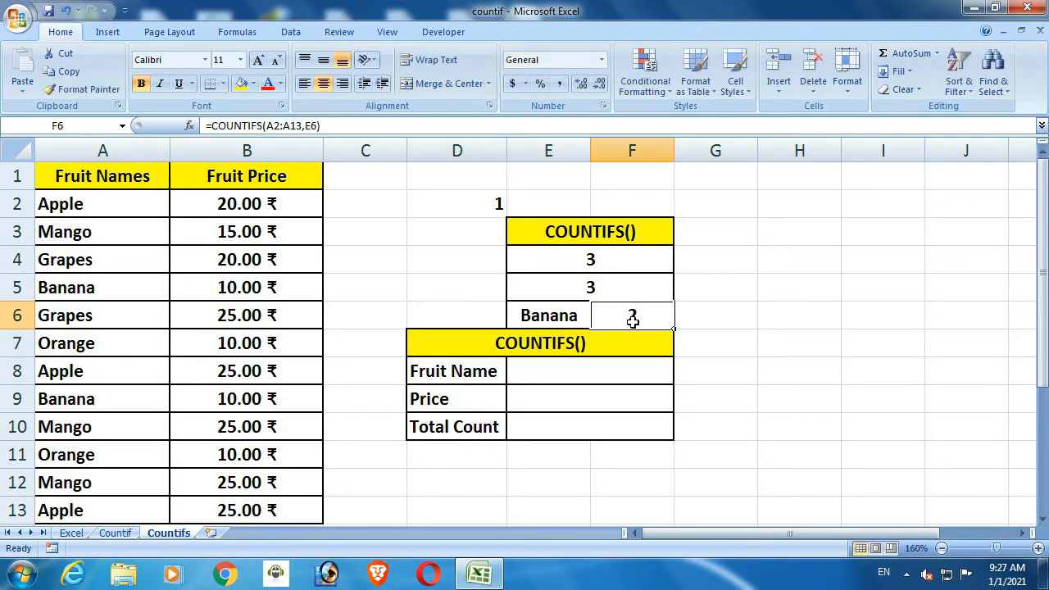
Replace the fruit in E6 with "Grapes" and check the count in F6.
left_click(552, 320)
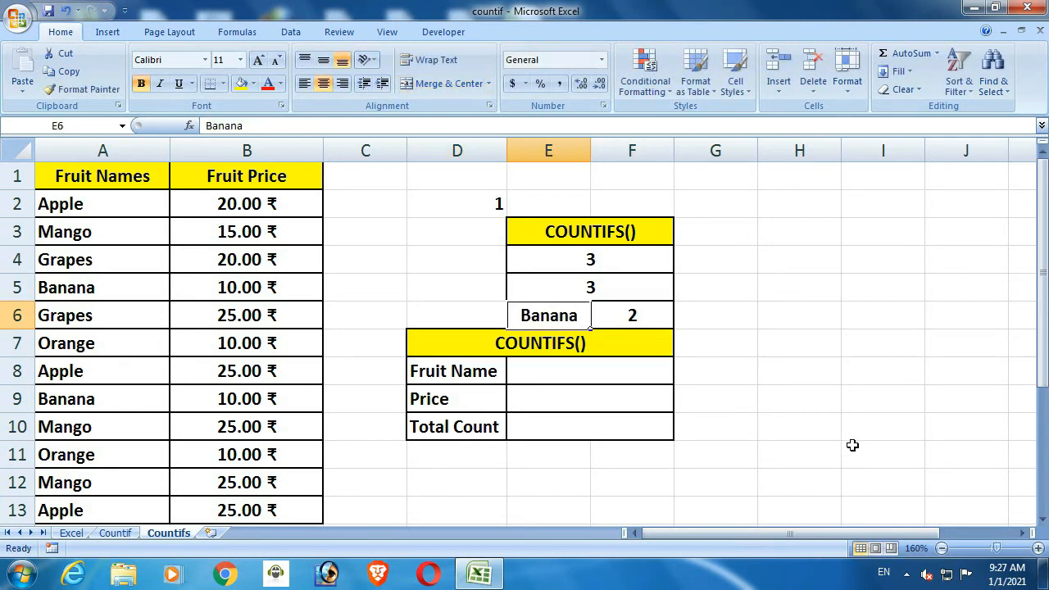
type("Grapes")
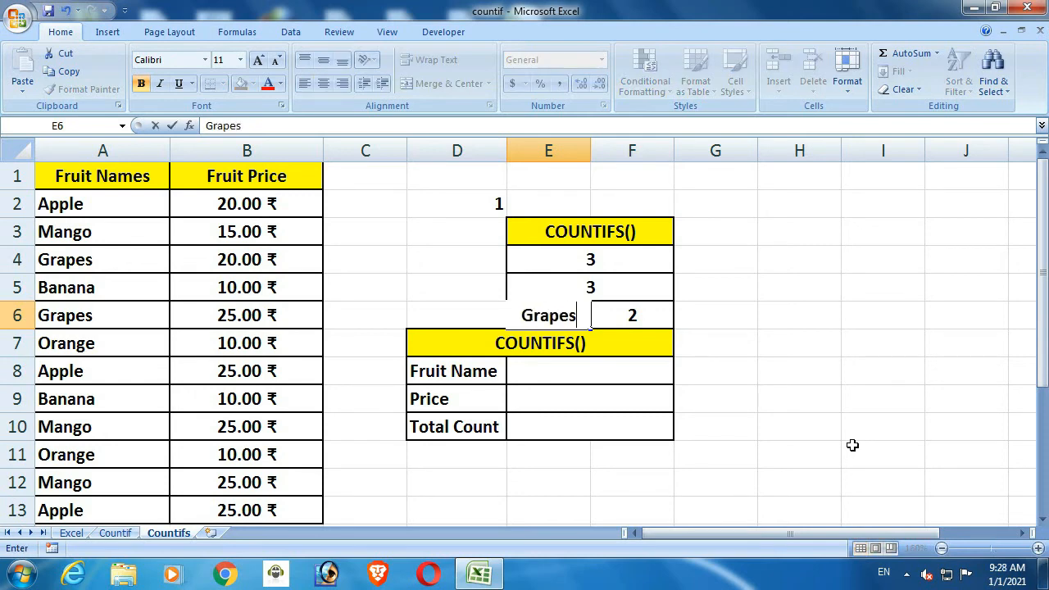
key("Return")
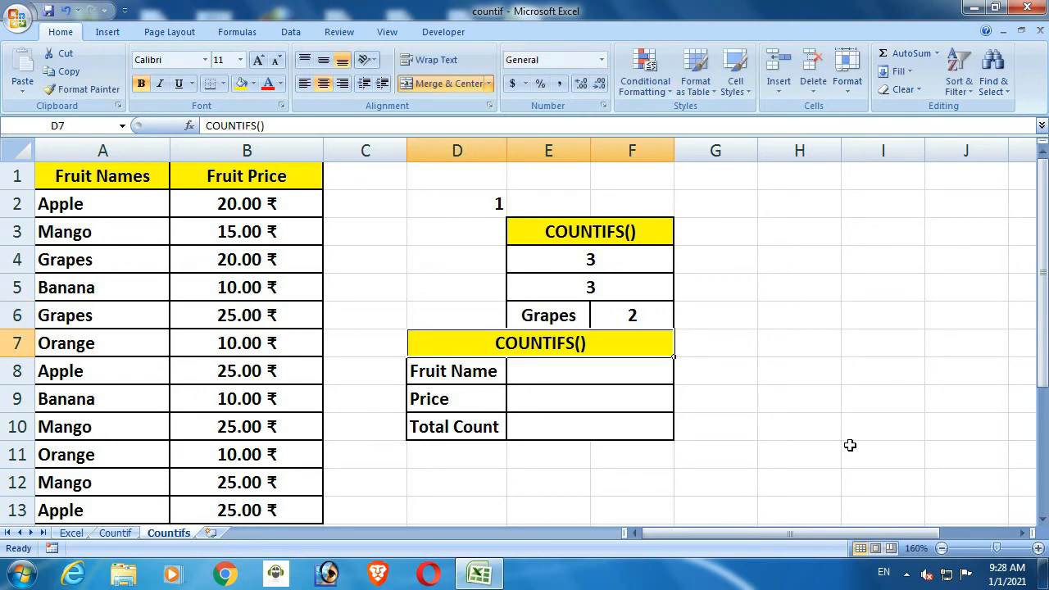
left_click(640, 316)
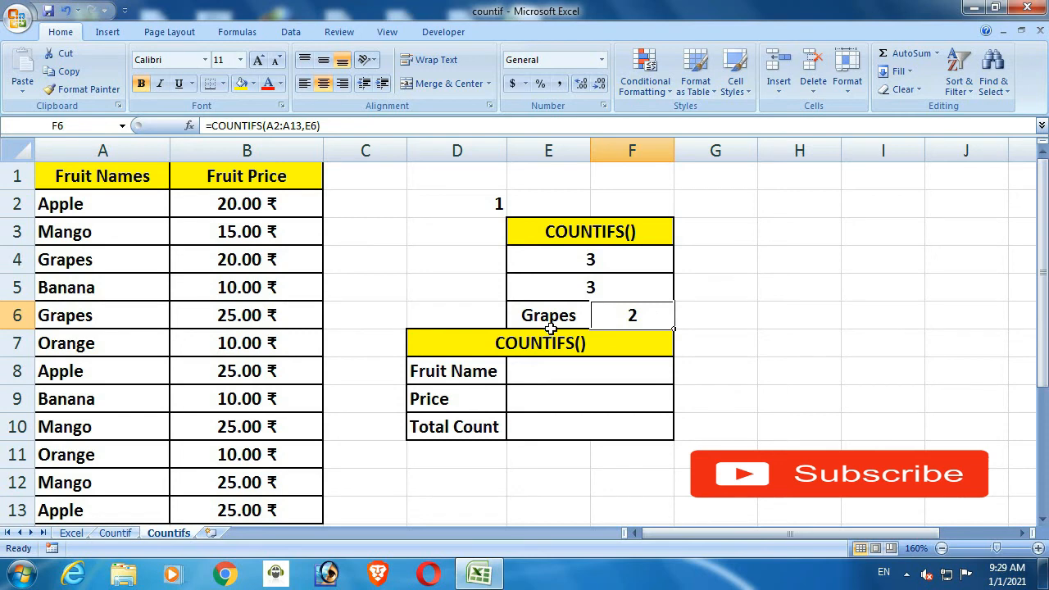
Begin a COUNTIFS formula in the Total Count cell E10 with fruit names A2:A13 as the first range and E8 as its criterion.
left_click(616, 432)
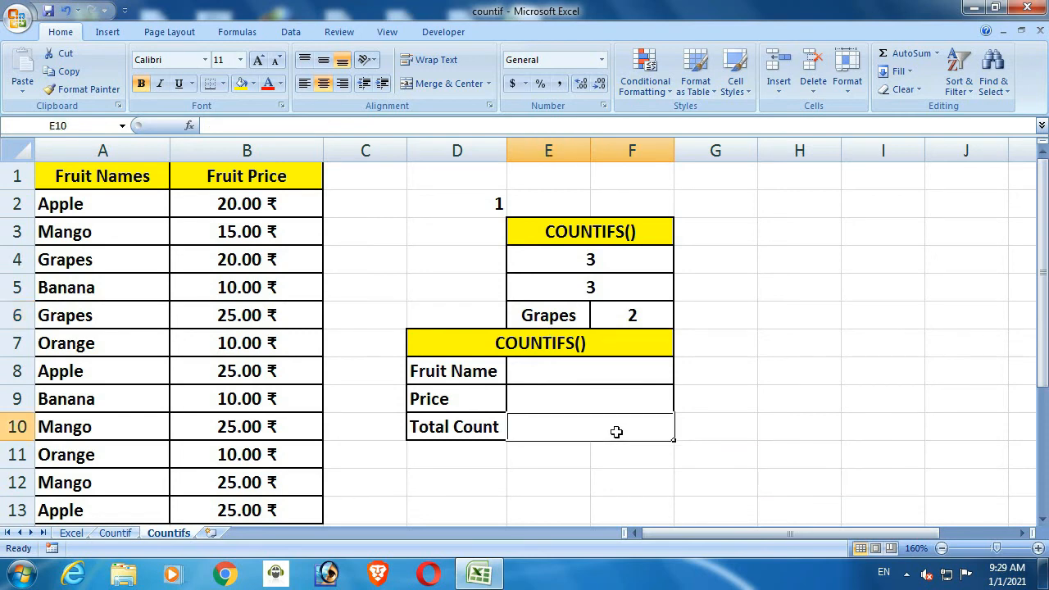
type("=COUN")
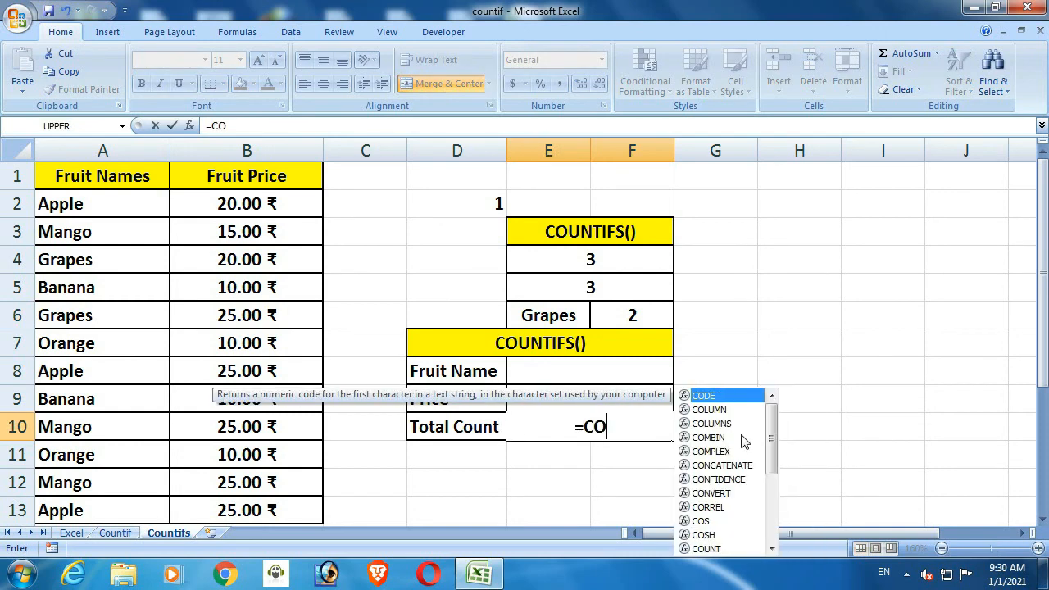
key("Down")
key("Down")
key("Down")
key("Down")
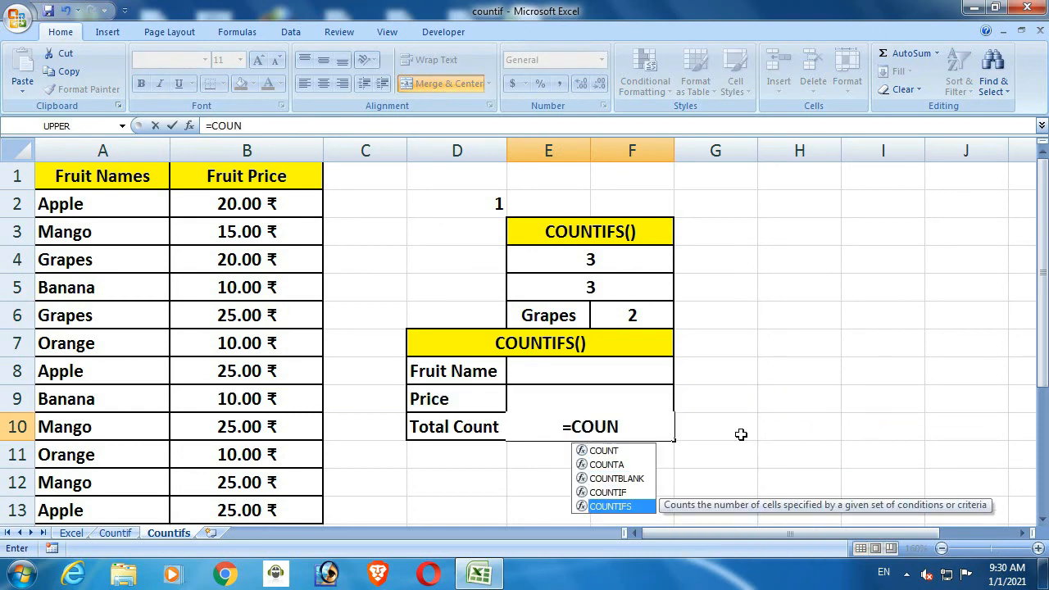
key("Tab")
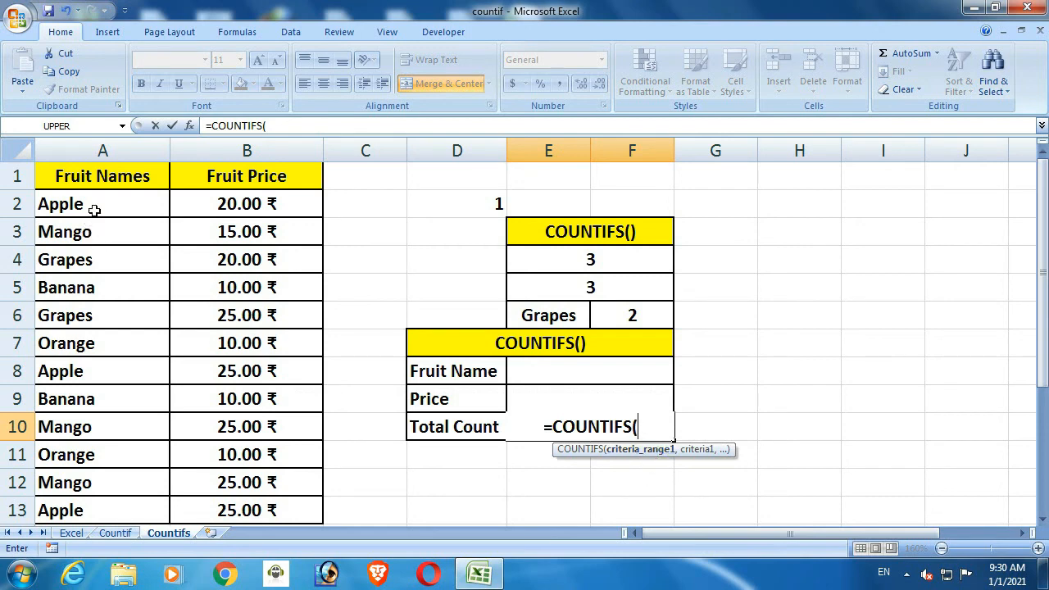
left_click_drag(96, 208, 92, 502)
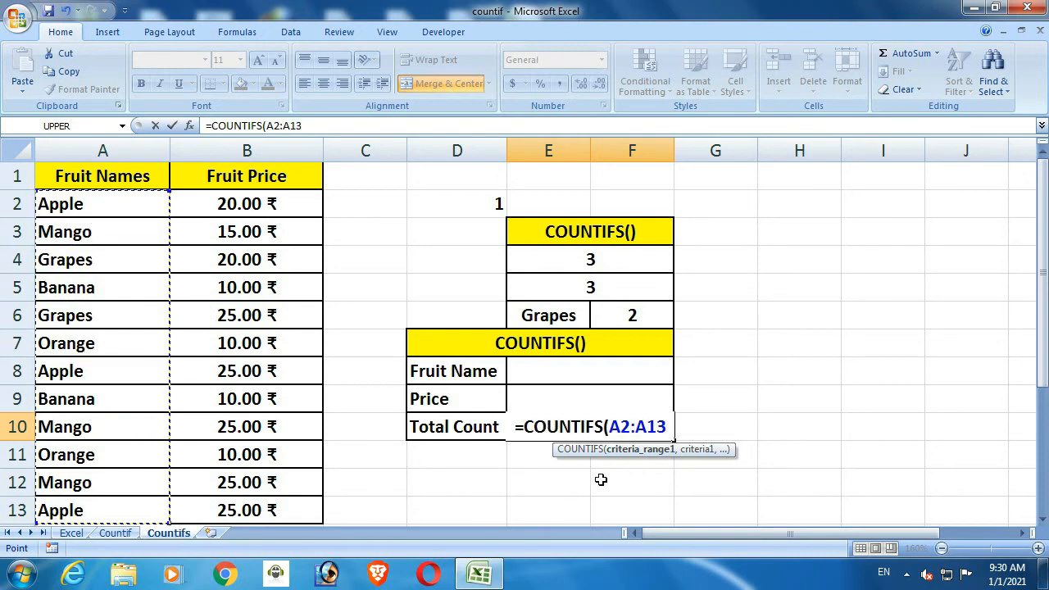
type(",")
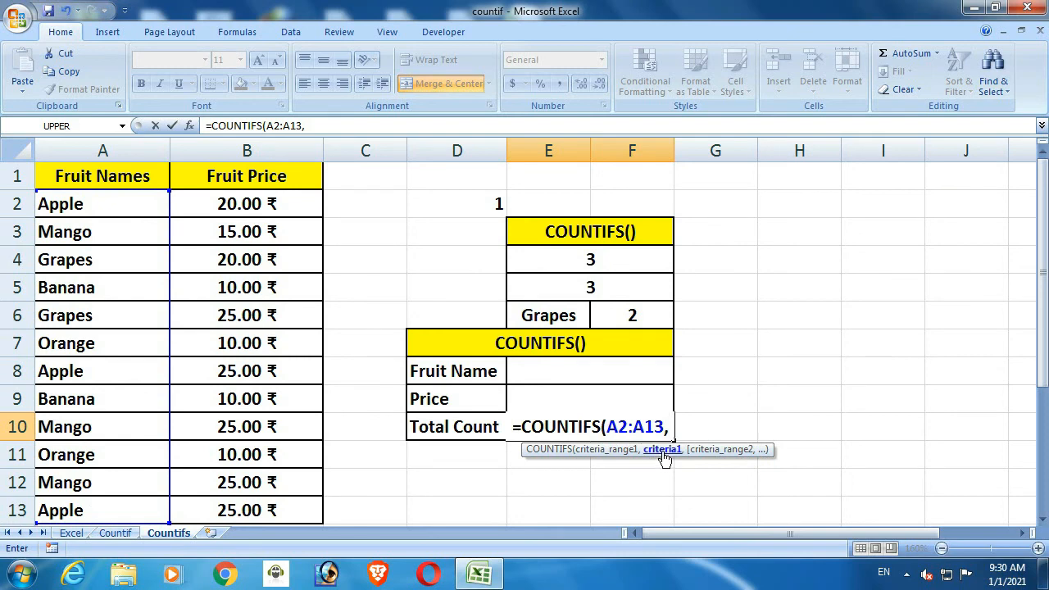
left_click(650, 373)
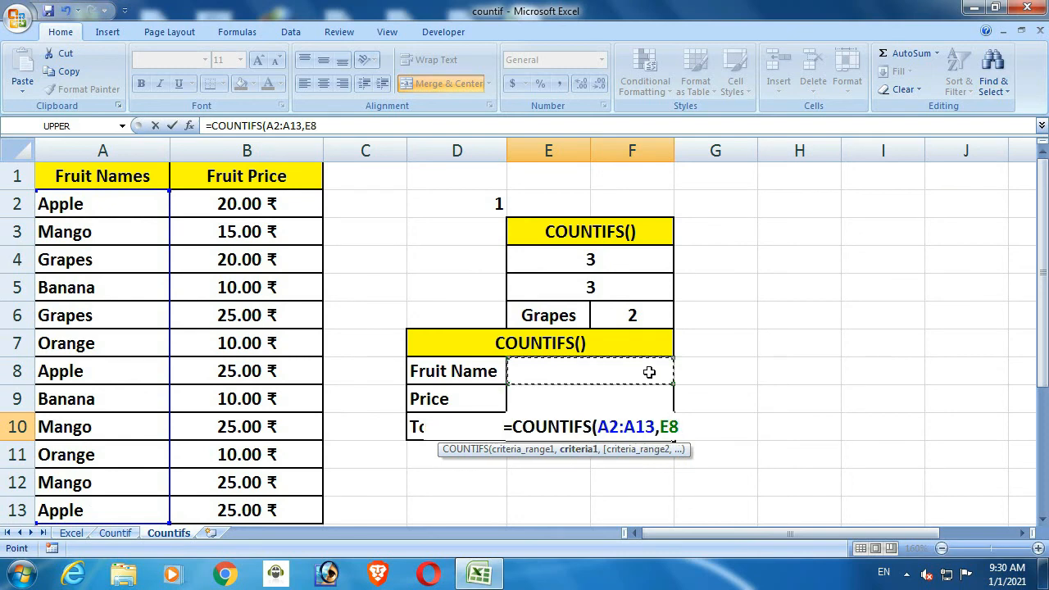
type(",")
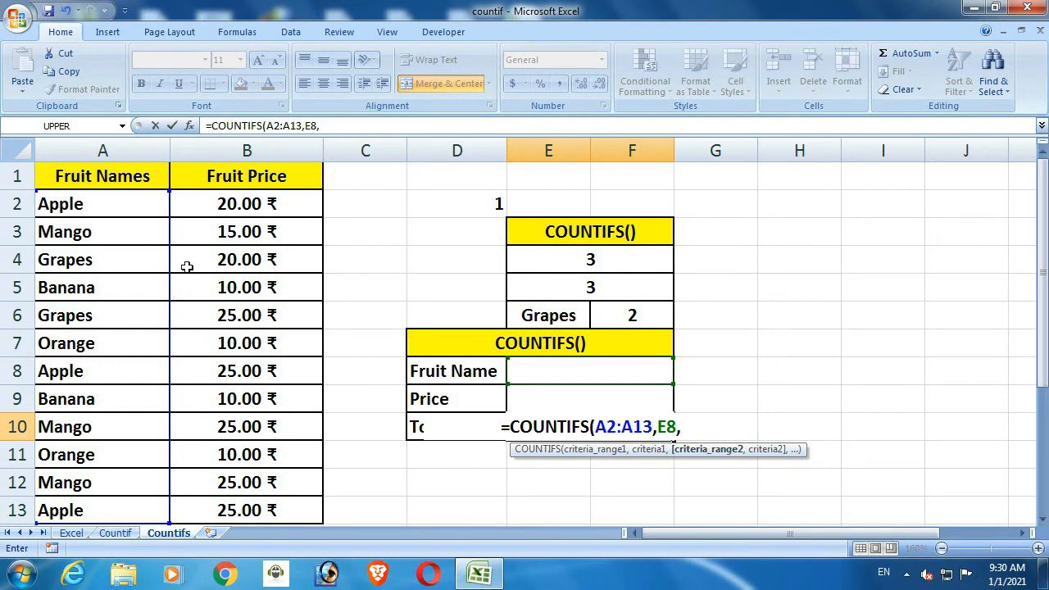
Complete E10's COUNTIFS formula with prices B2:B13 as the second range and E9 as its criterion, and review the formula and its criteria cells.
left_click_drag(237, 207, 252, 501)
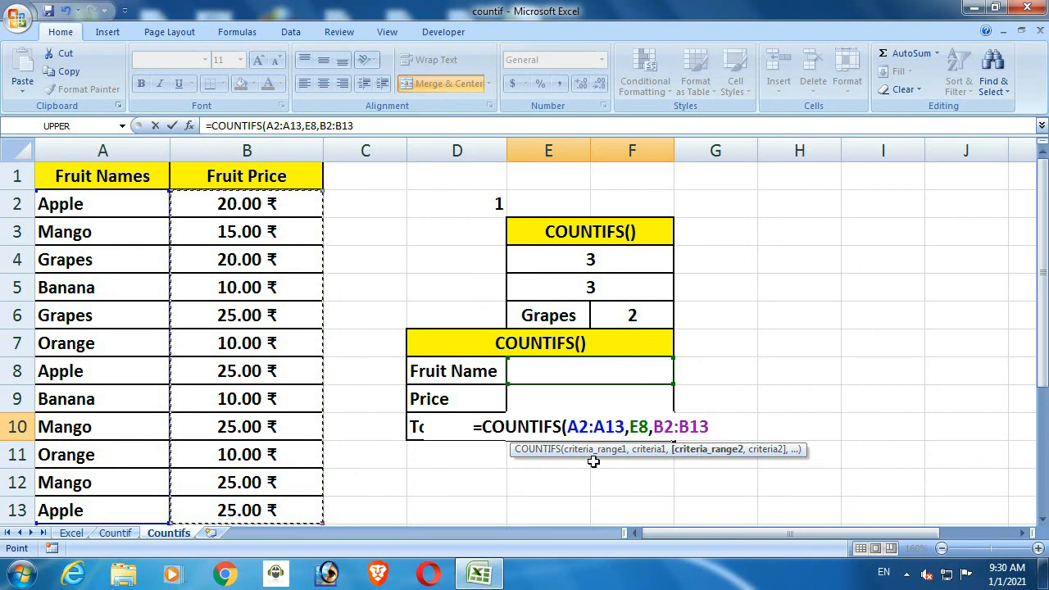
type(",")
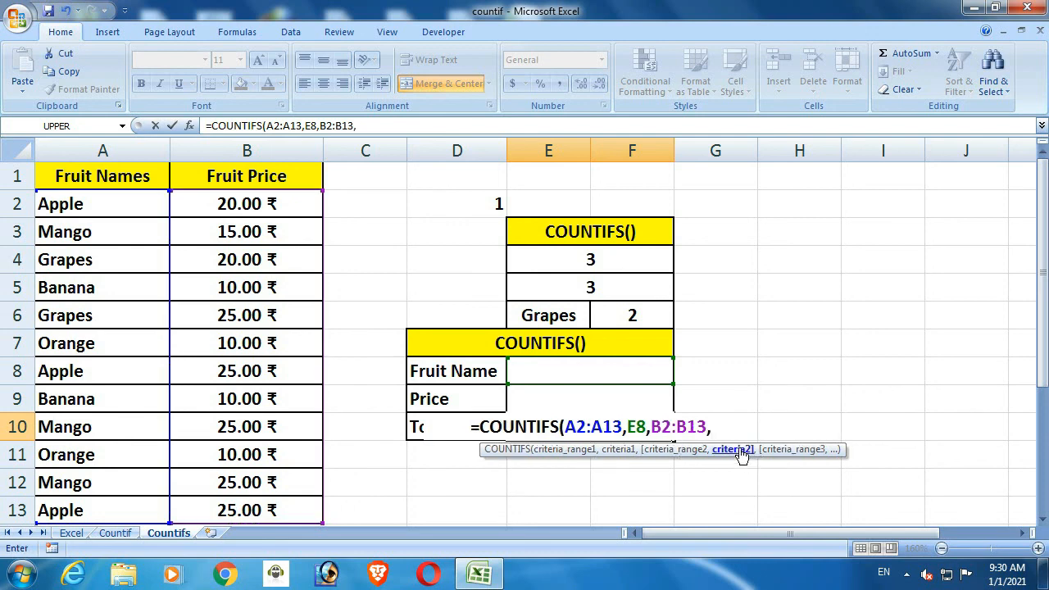
left_click(625, 398)
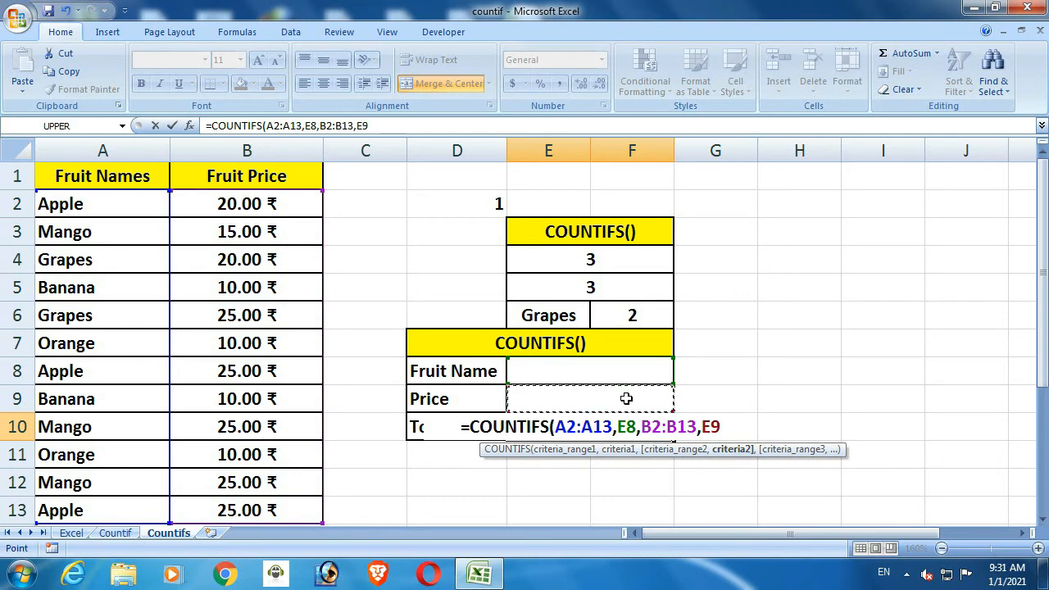
type(")")
key("Return")
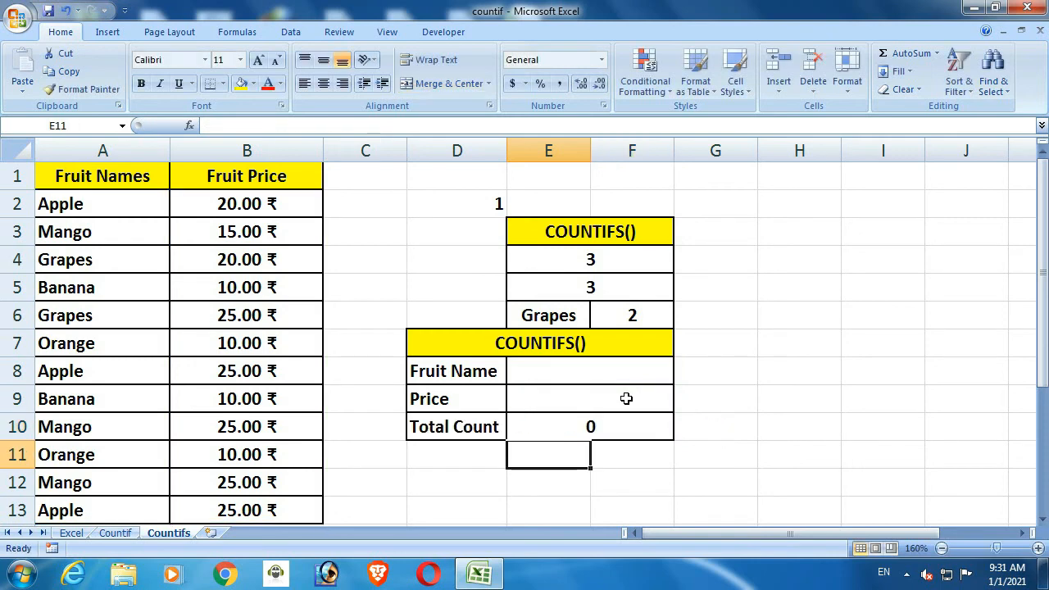
key("Up")
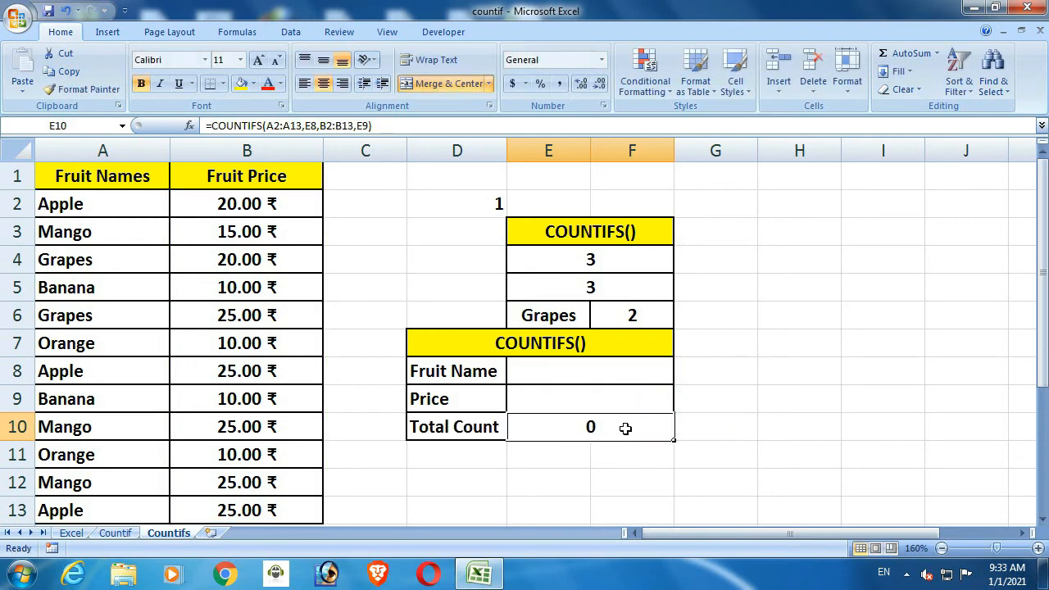
left_click(624, 373)
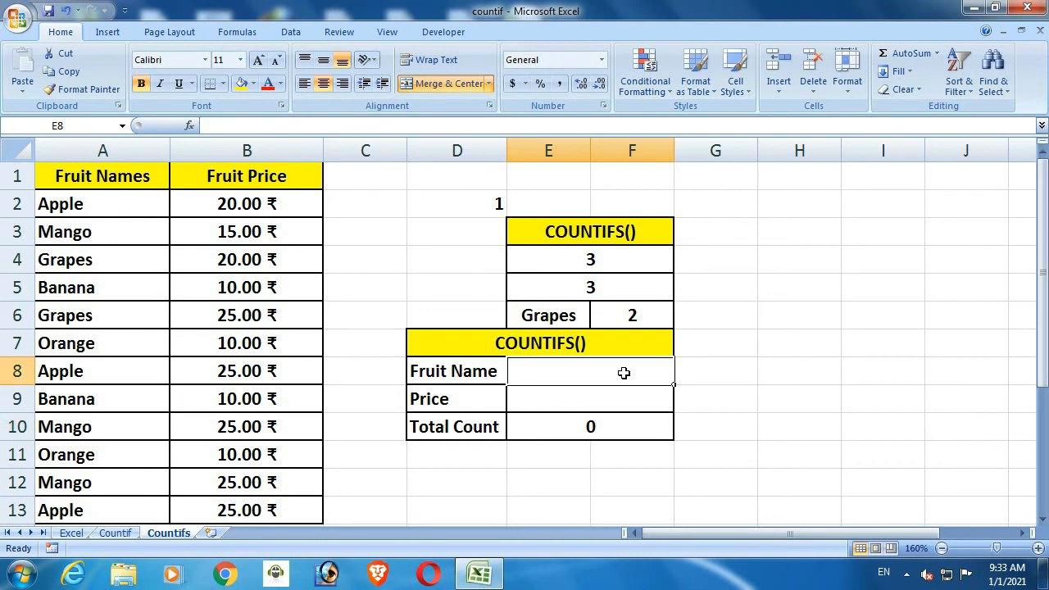
left_click(623, 402)
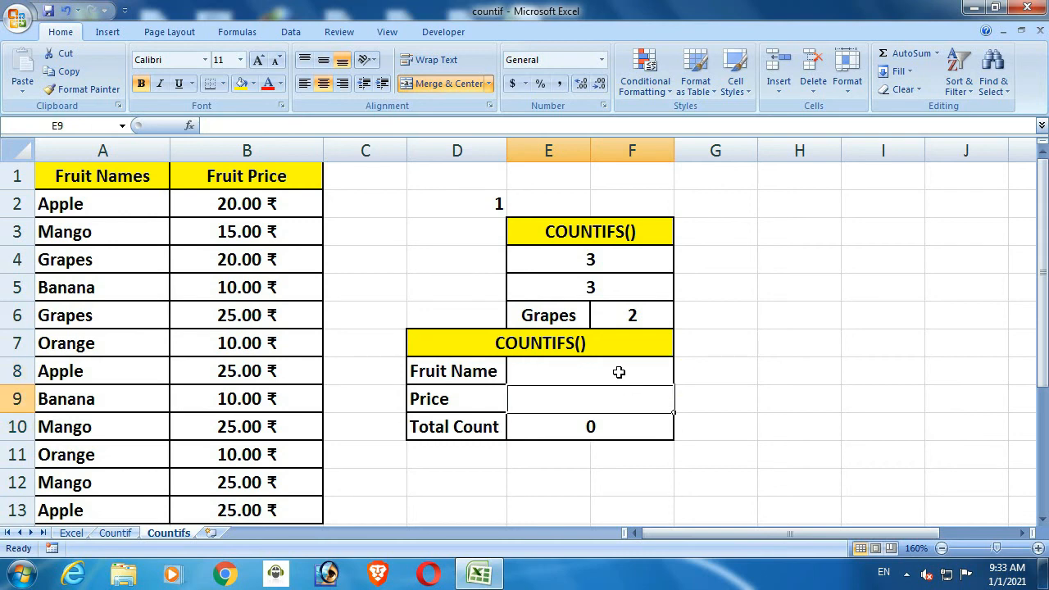
left_click(610, 426)
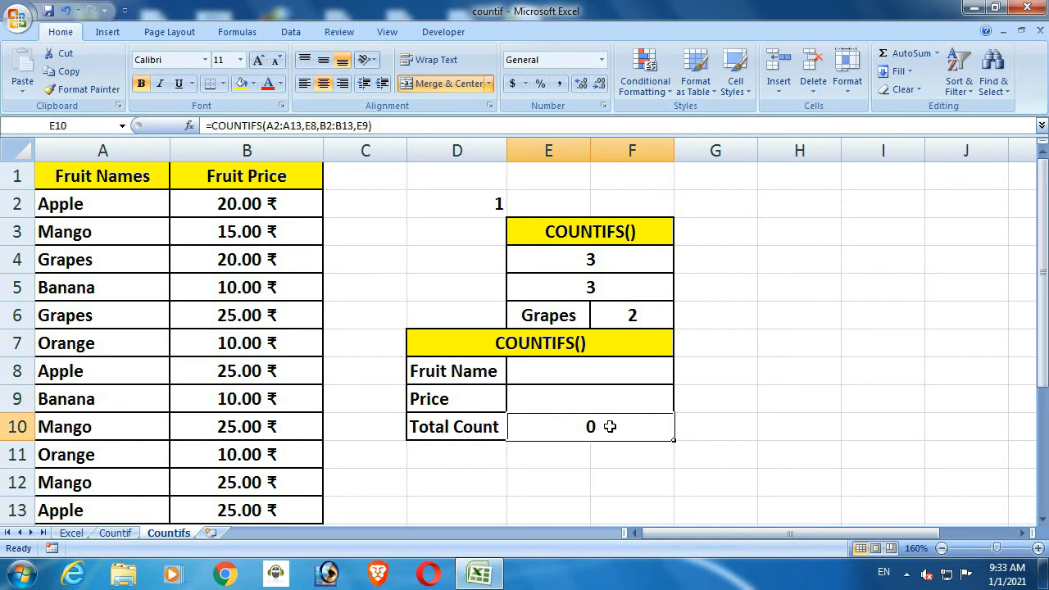
Enter "Apple" as the Fruit Name in E8 and 25 as the Price in E9.
double_click(597, 371)
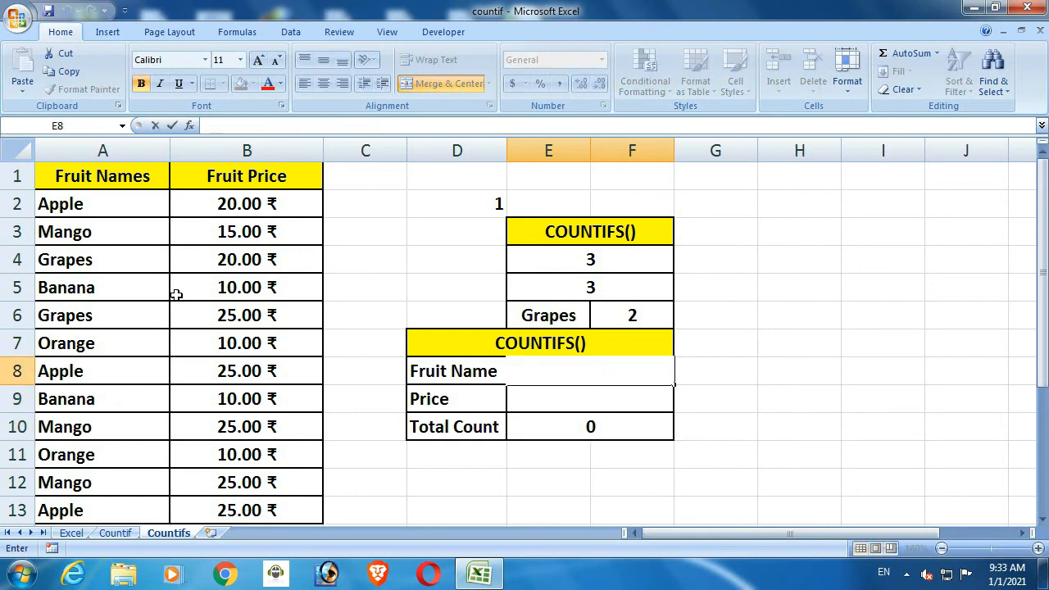
left_click(572, 405)
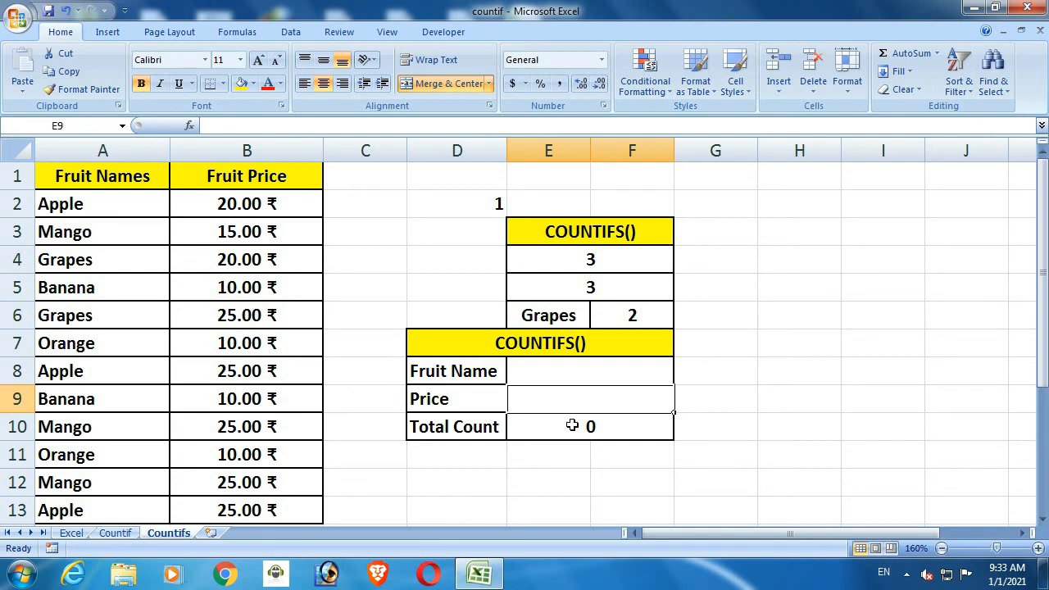
left_click(618, 434)
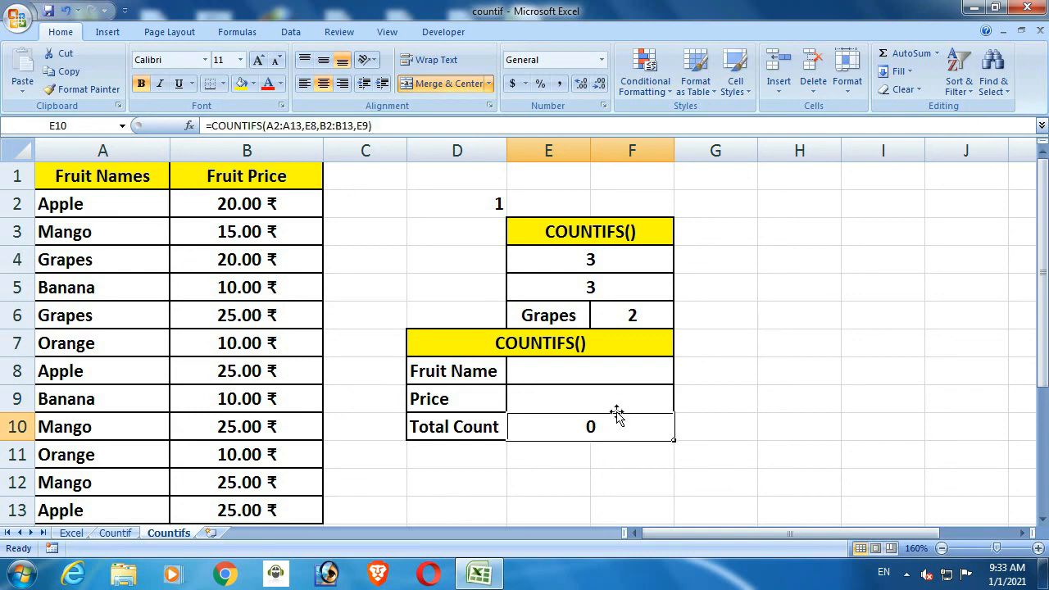
left_click(614, 376)
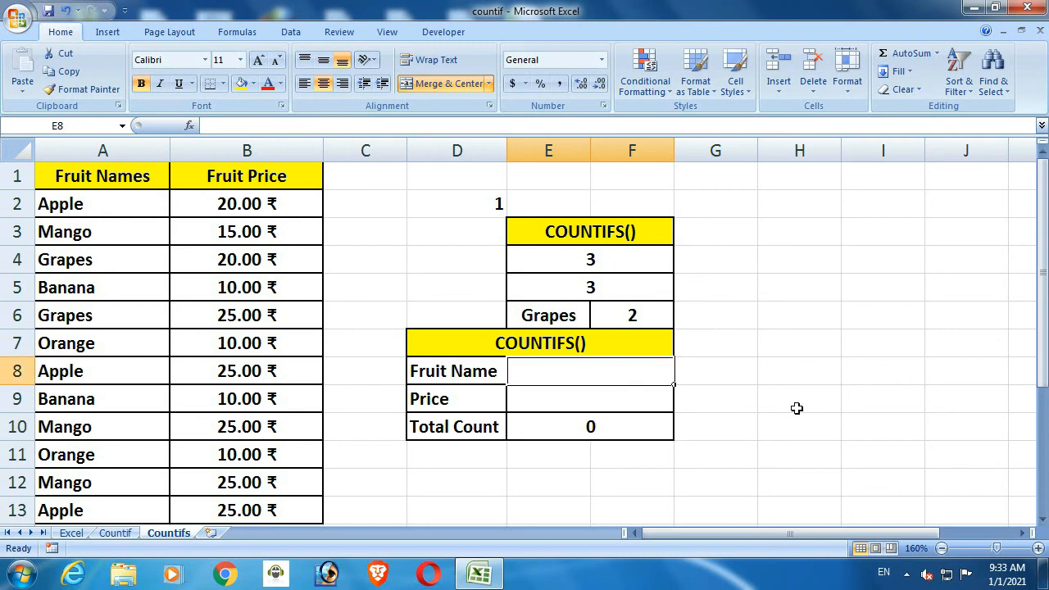
type("Apple")
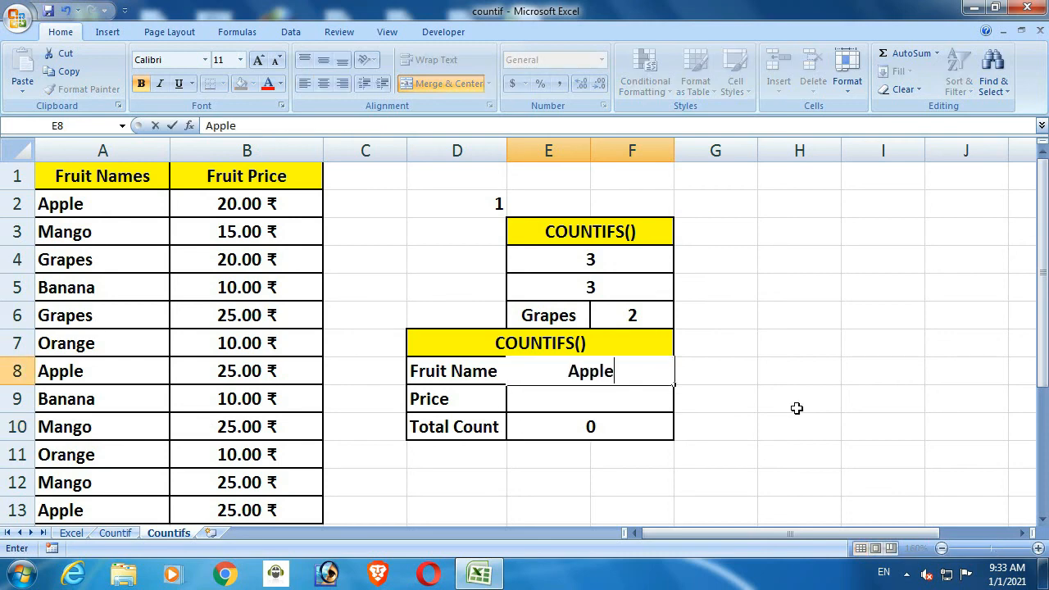
key("Return")
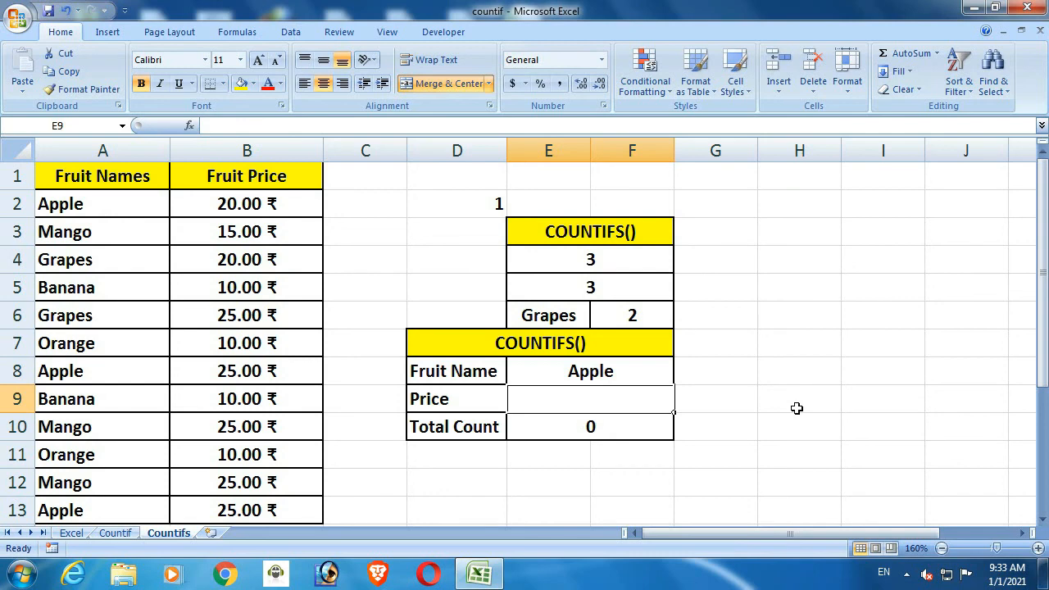
type("25")
key("Return")
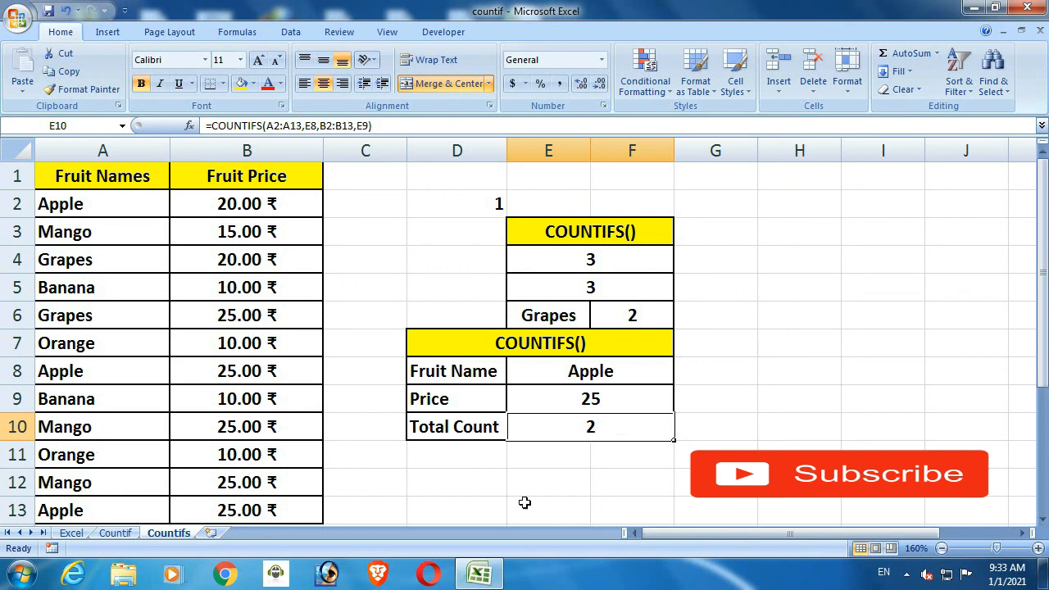
Change the Price criterion in E9 to "<25" and check the Total Count in E10.
left_click(605, 390)
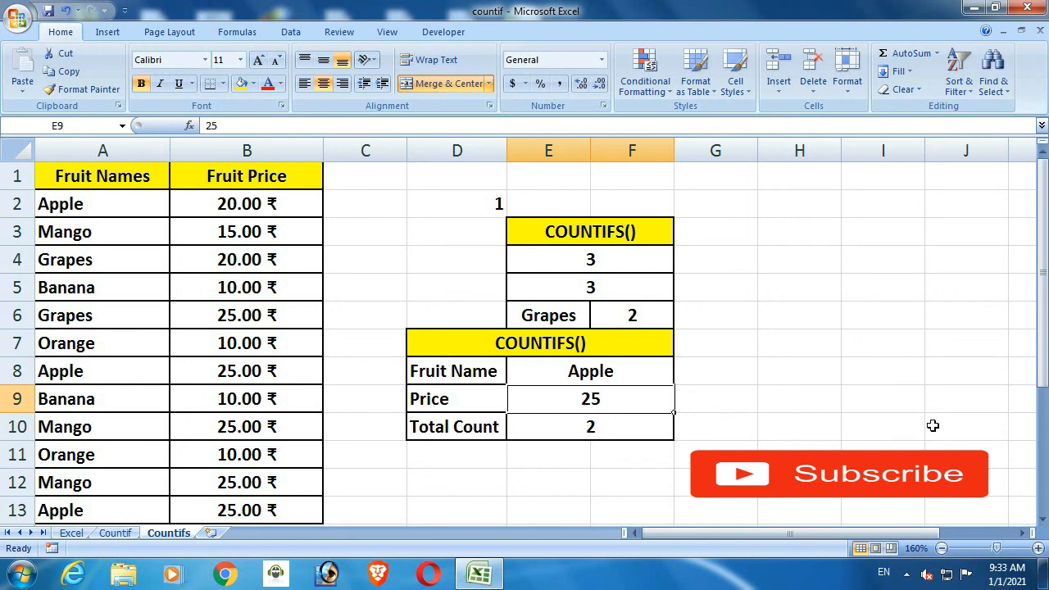
key("F2")
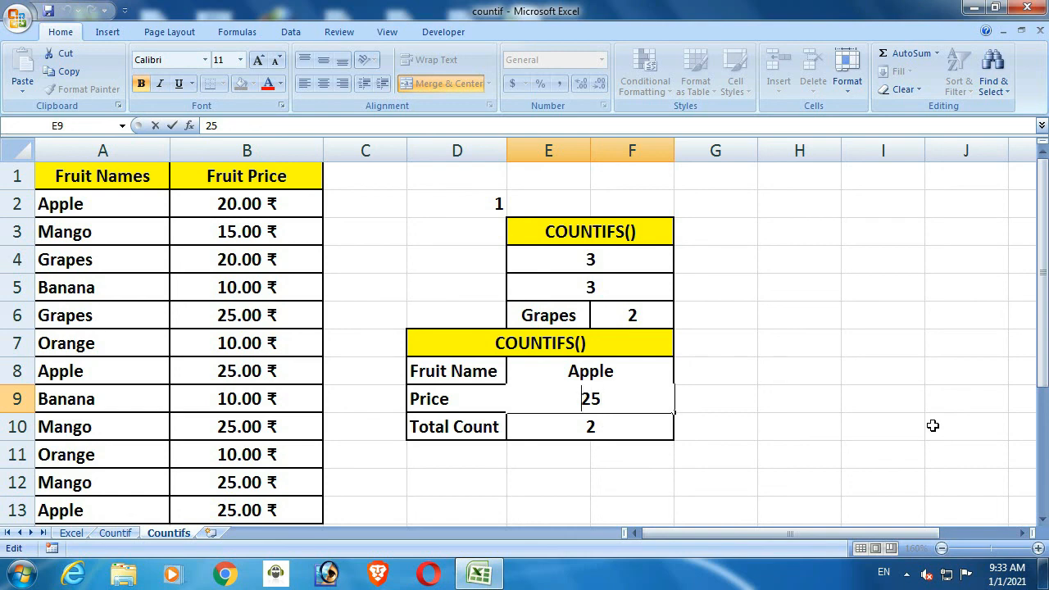
type("<")
key("Return")
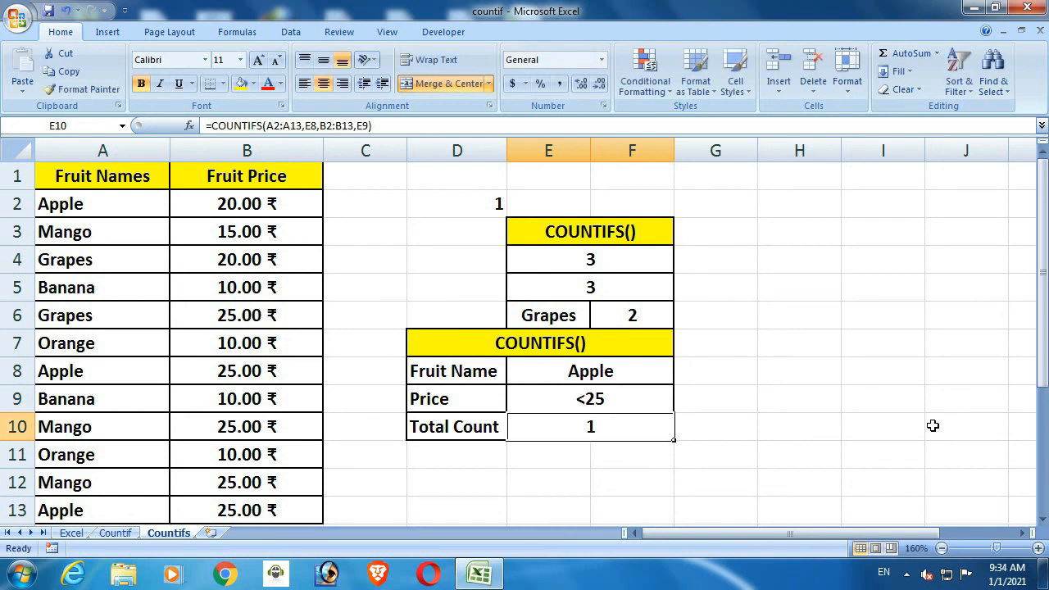
key("Up")
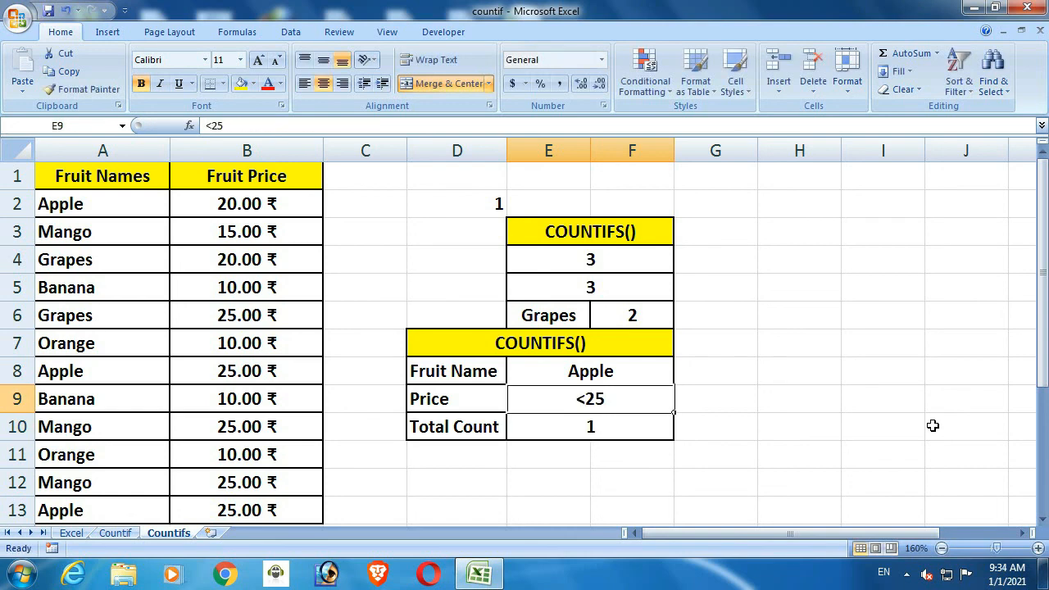
left_click(601, 425)
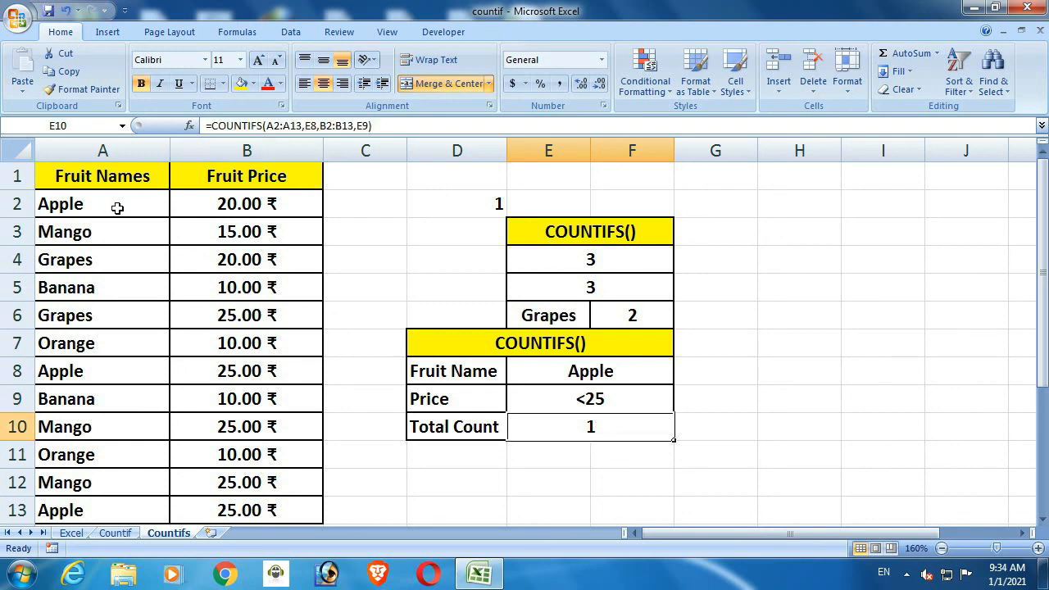
Change the Fruit Name in E8 to "Mango" and check the Total Count against the Mango name and price in row 3.
left_click(624, 366)
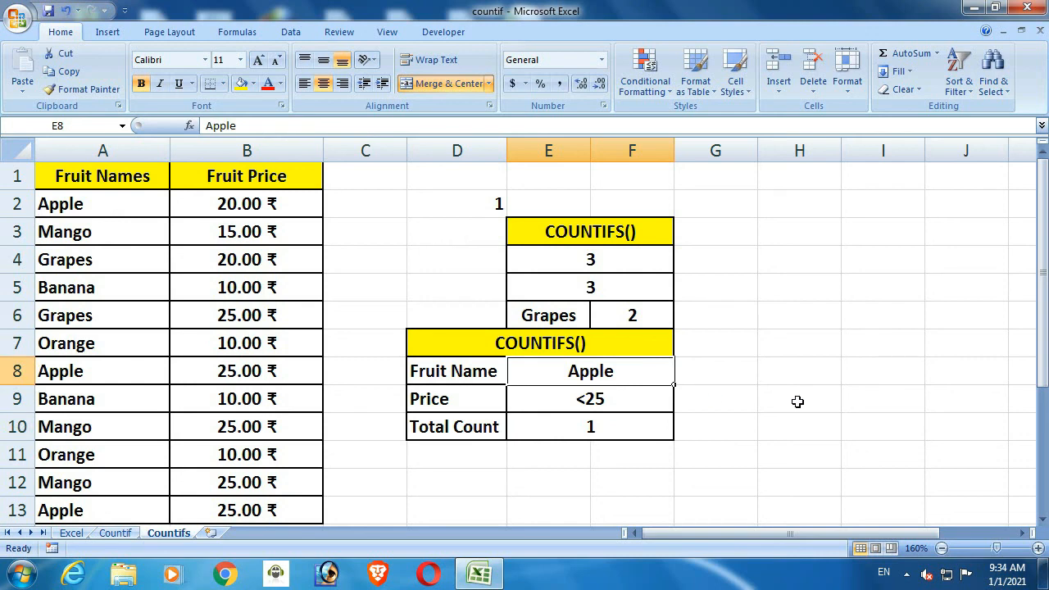
type("Mango")
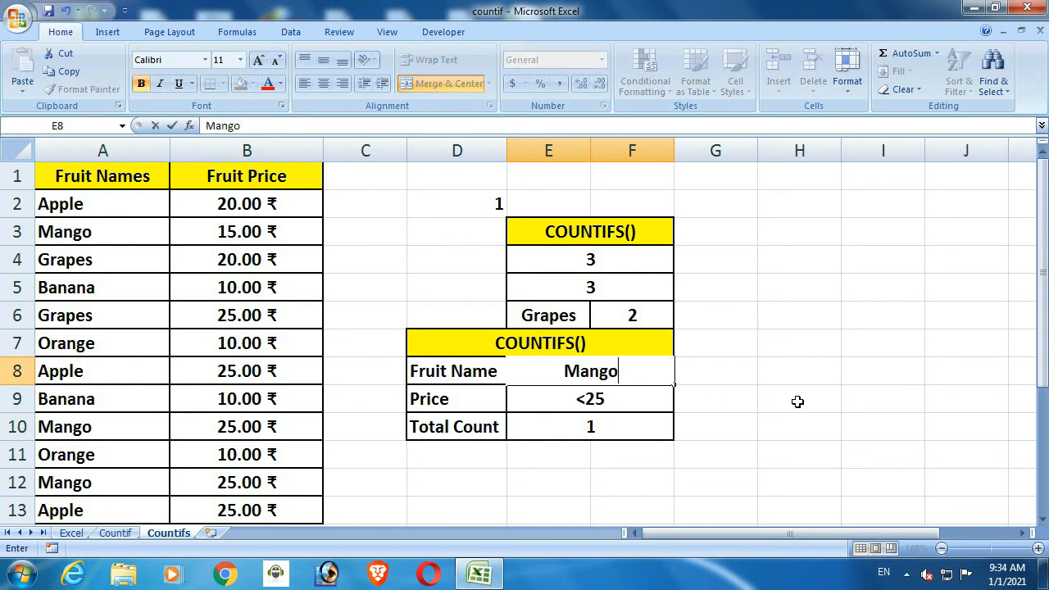
key("Return")
key("Down")
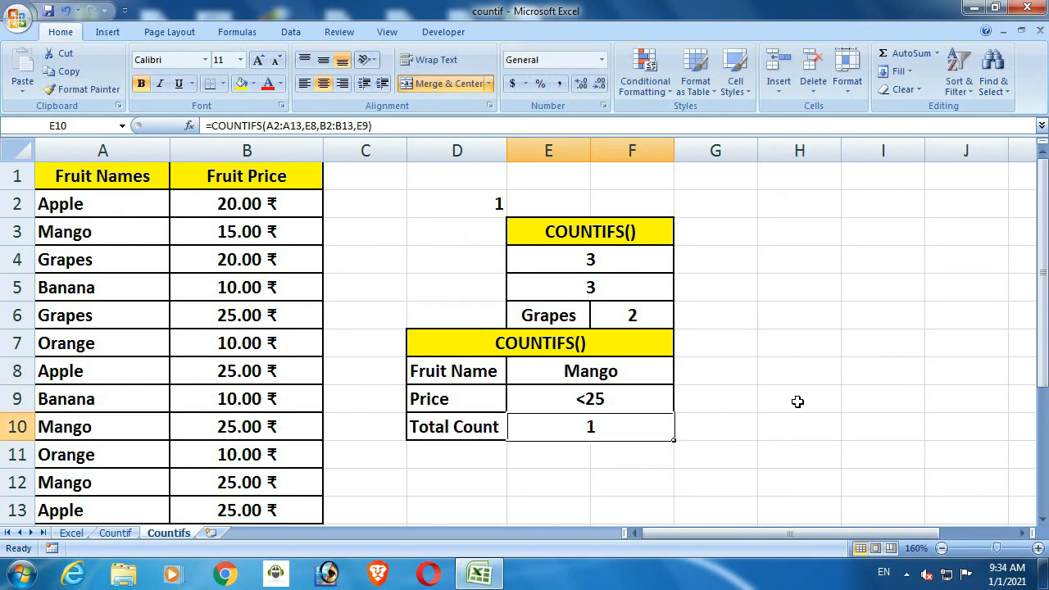
left_click(621, 396)
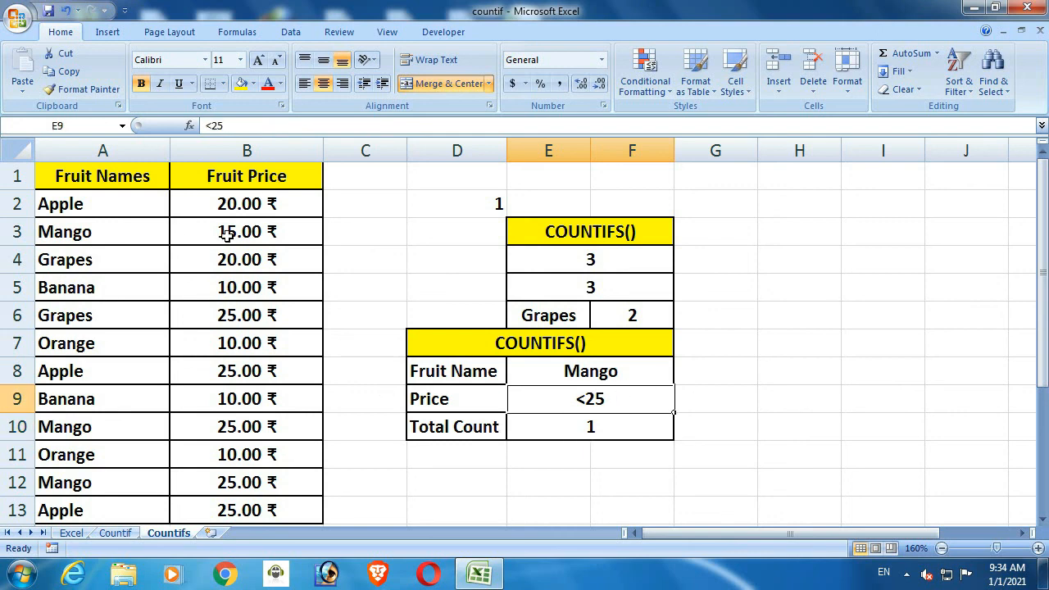
left_click(120, 232)
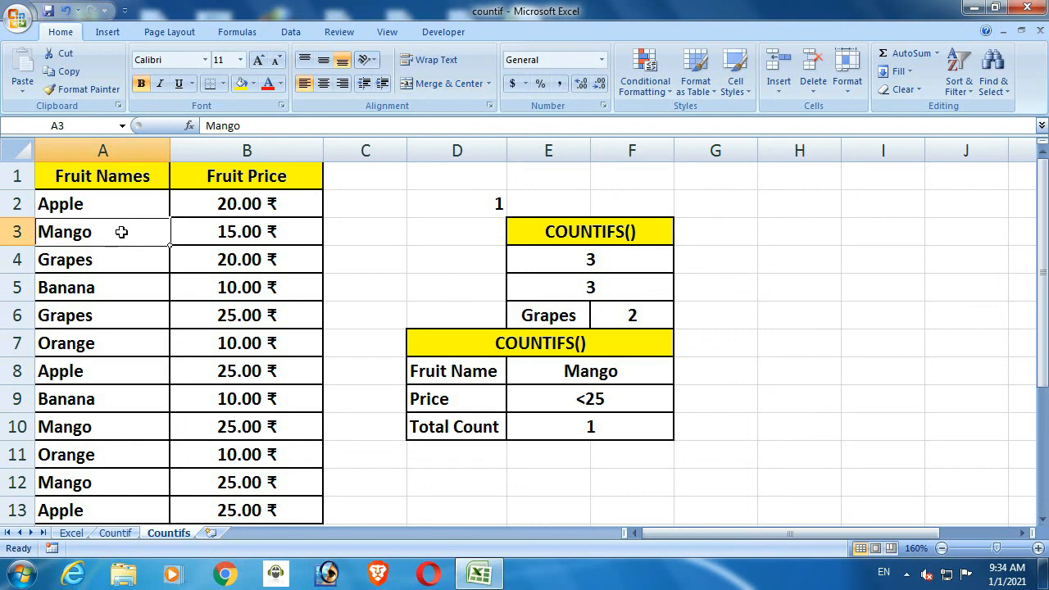
left_click(218, 232)
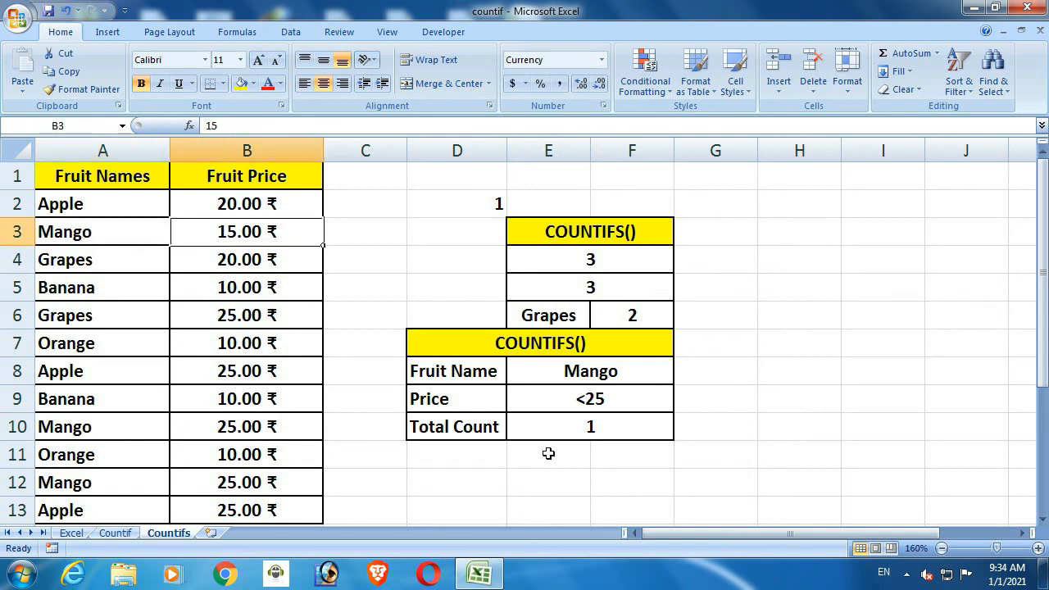
Remove the less-than sign from the Price criterion in E9, leaving 25.
left_click(588, 400)
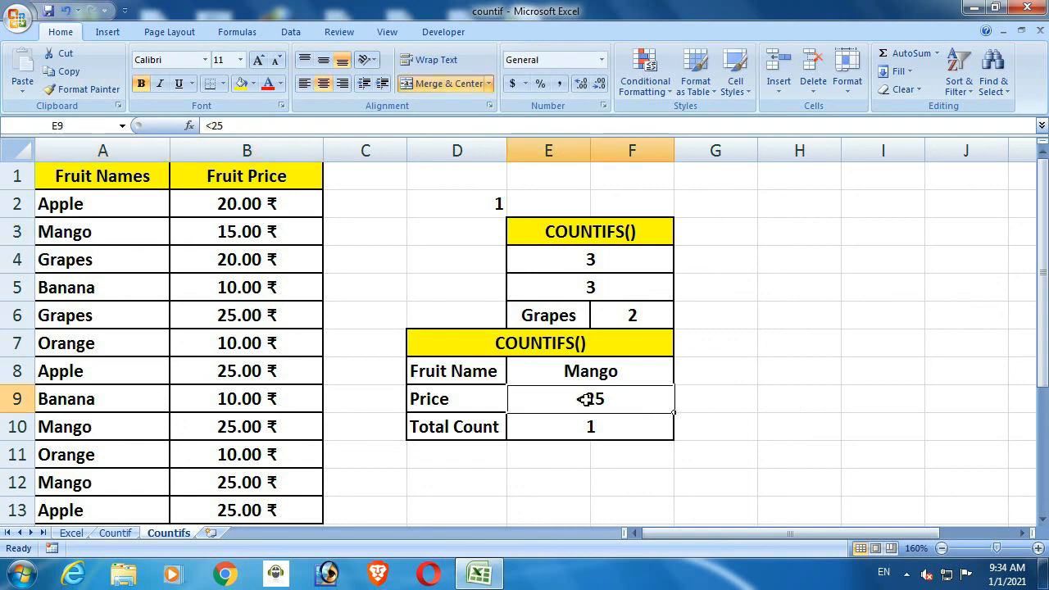
double_click(588, 399)
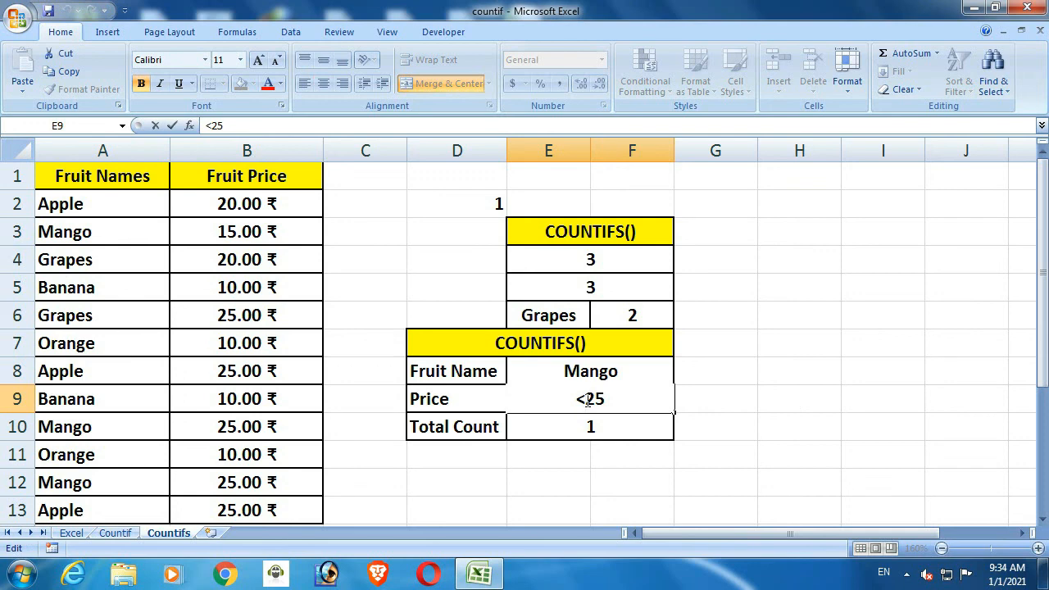
key("BackSpace")
key("Return")
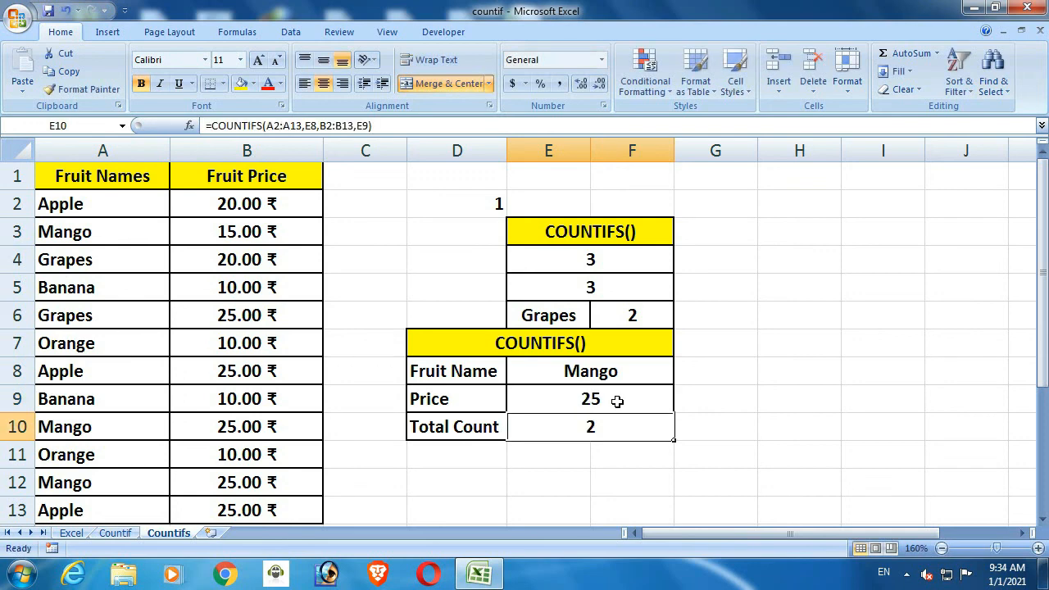